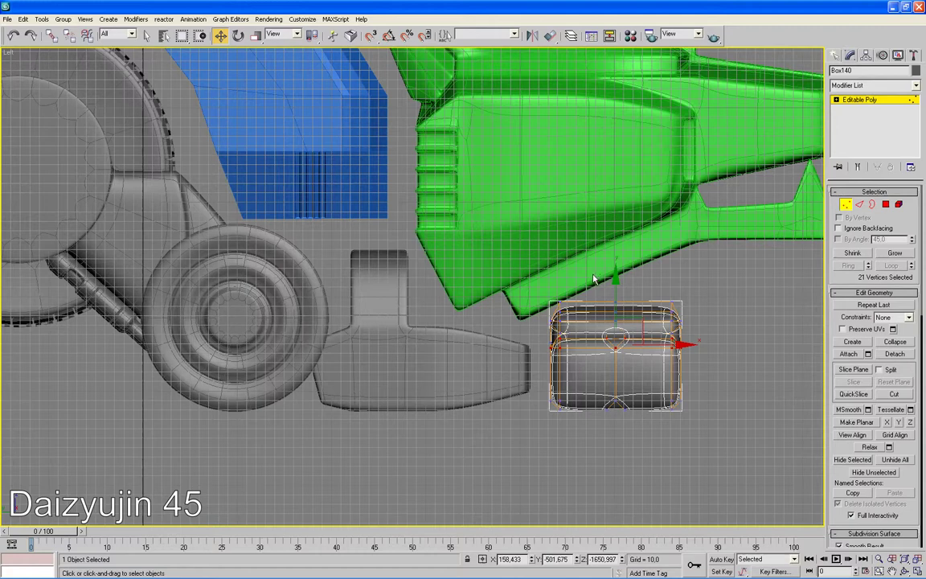
- Stretch Box140's front vertices left into a long toe bar
{"action": "left_click_drag", "start_coordinate": [483, 438], "coordinate": [511, 418]}
{"action": "left_click_drag", "start_coordinate": [620, 359], "coordinate": [304, 366]}
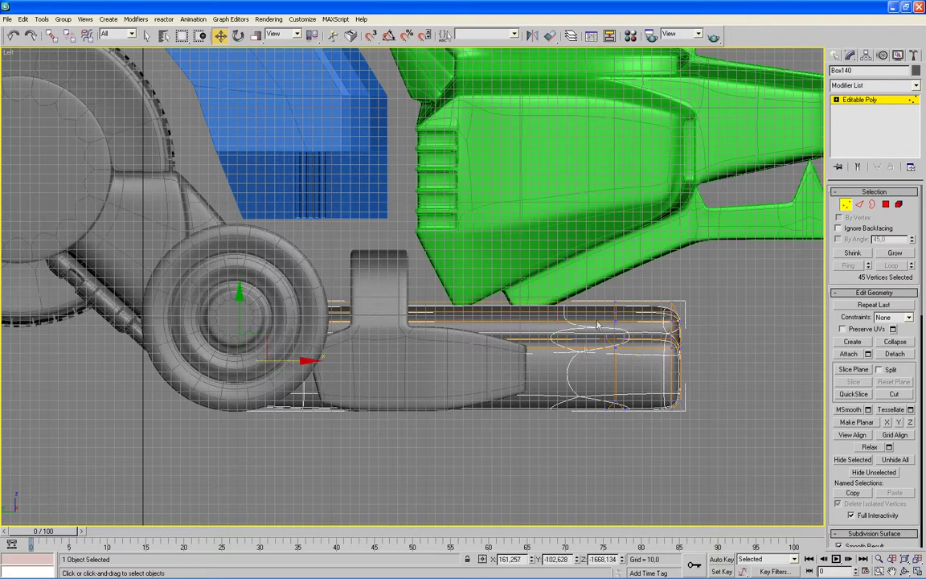
{"action": "left_click_drag", "start_coordinate": [523, 432], "coordinate": [524, 430]}
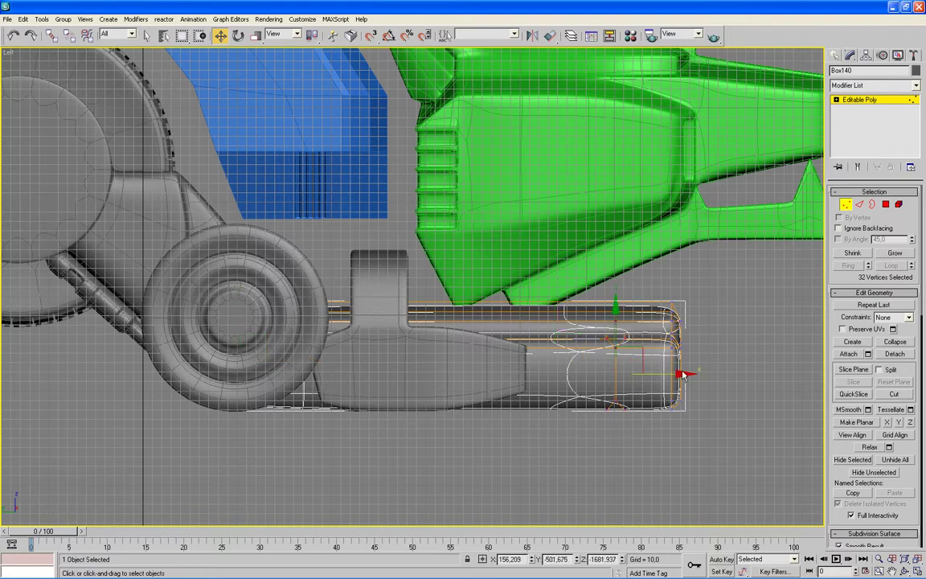
{"action": "left_click_drag", "start_coordinate": [680, 373], "coordinate": [485, 372]}
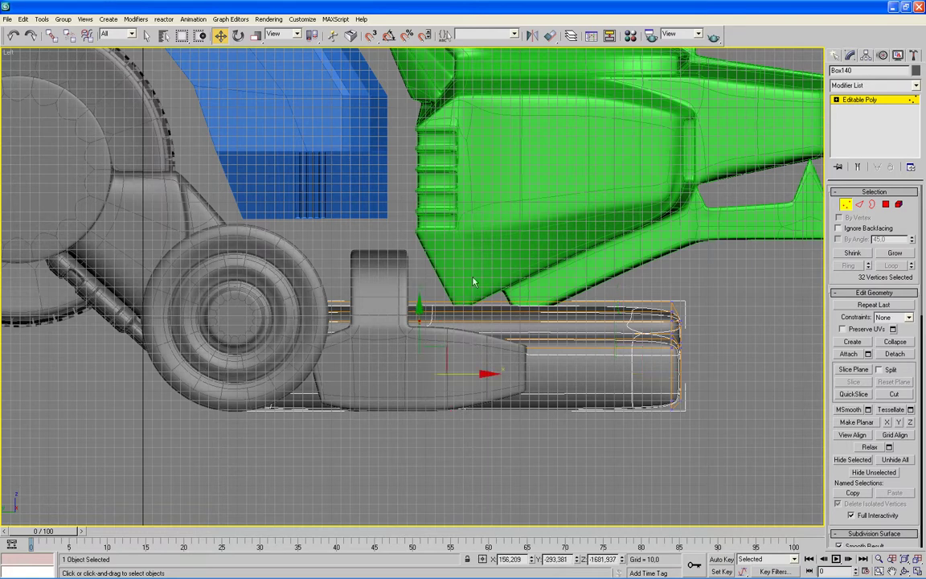
- Raise the upper rail vertices of the foot
{"action": "left_click_drag", "start_coordinate": [242, 424], "coordinate": [417, 309]}
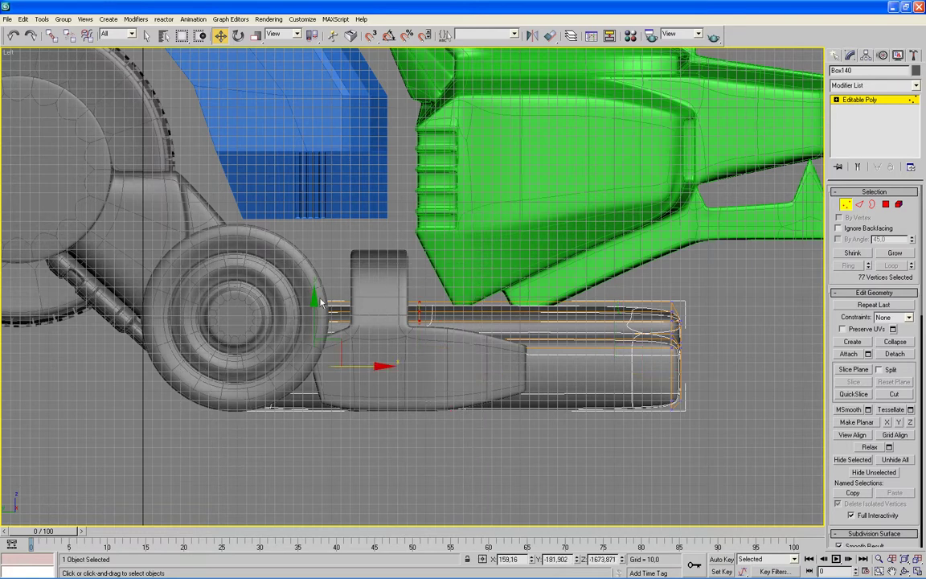
{"action": "left_click", "coordinate": [567, 294]}
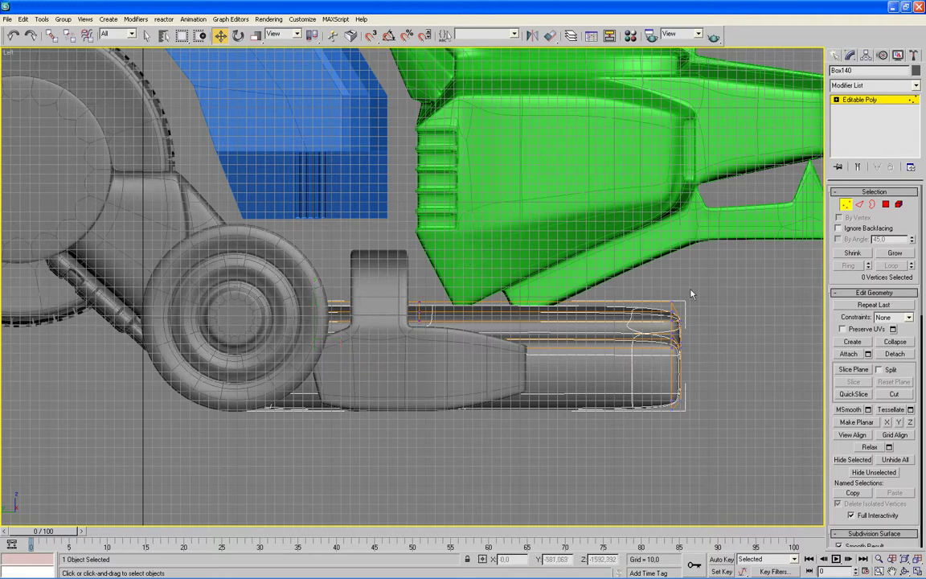
{"action": "mouse_move", "coordinate": [622, 283]}
{"action": "left_mouse_down"}
{"action": "mouse_move", "coordinate": [135, 373]}
{"action": "mouse_move", "coordinate": [234, 359]}
{"action": "left_mouse_up"}
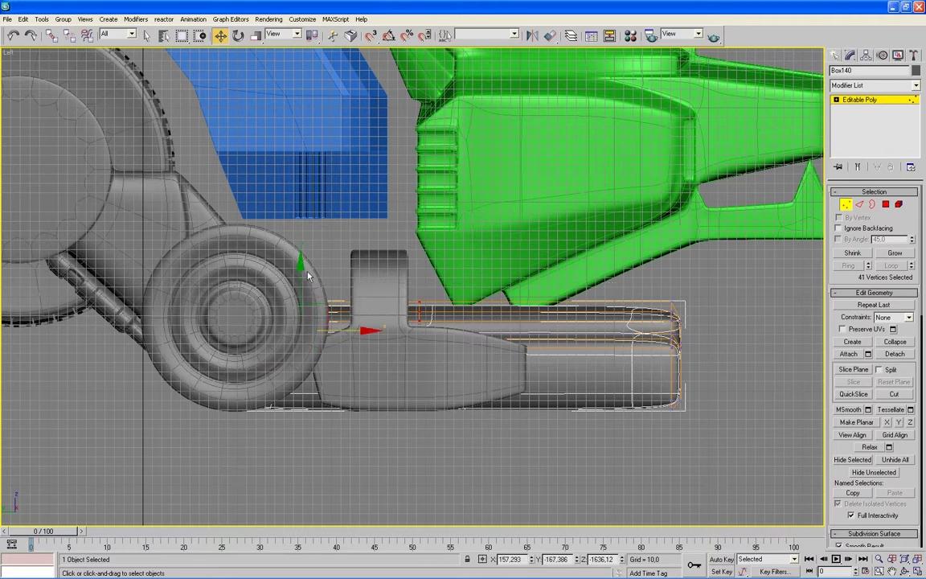
{"action": "left_click_drag", "start_coordinate": [300, 266], "coordinate": [300, 256]}
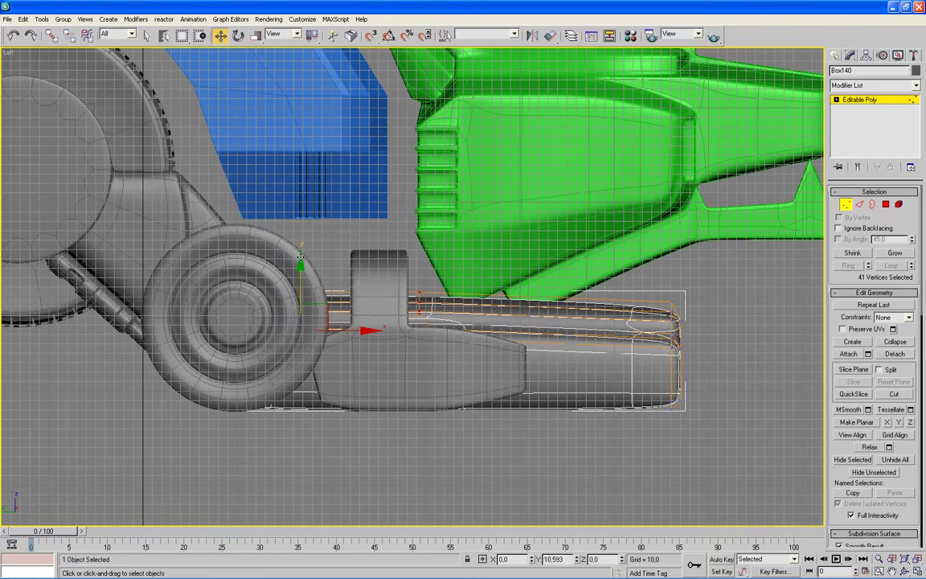
- Shorten the toe to end under the head and reshape its tip vertices
{"action": "left_click_drag", "start_coordinate": [766, 279], "coordinate": [599, 455]}
{"action": "scroll", "coordinate": [595, 448], "scroll_direction": "down", "scroll_amount": 4}
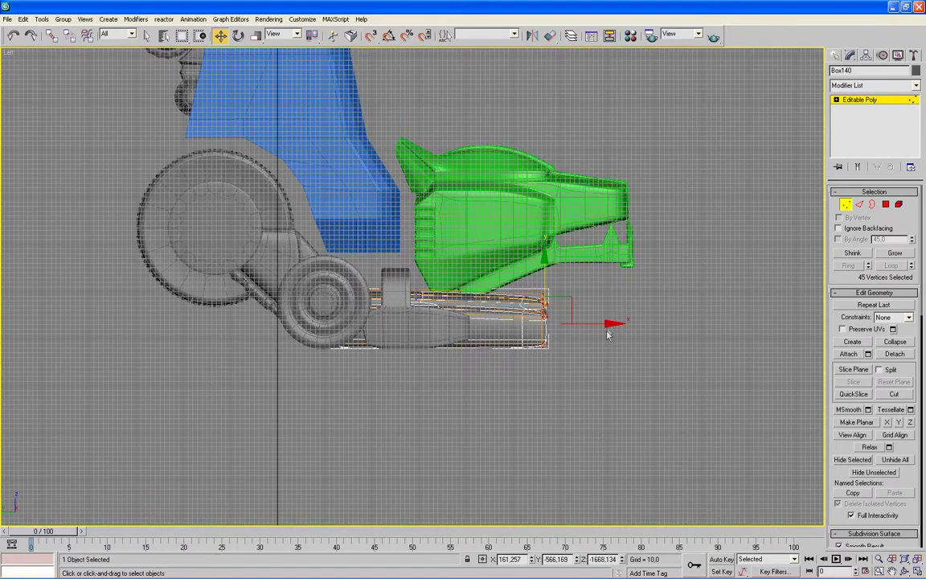
{"action": "left_click_drag", "start_coordinate": [607, 334], "coordinate": [571, 324]}
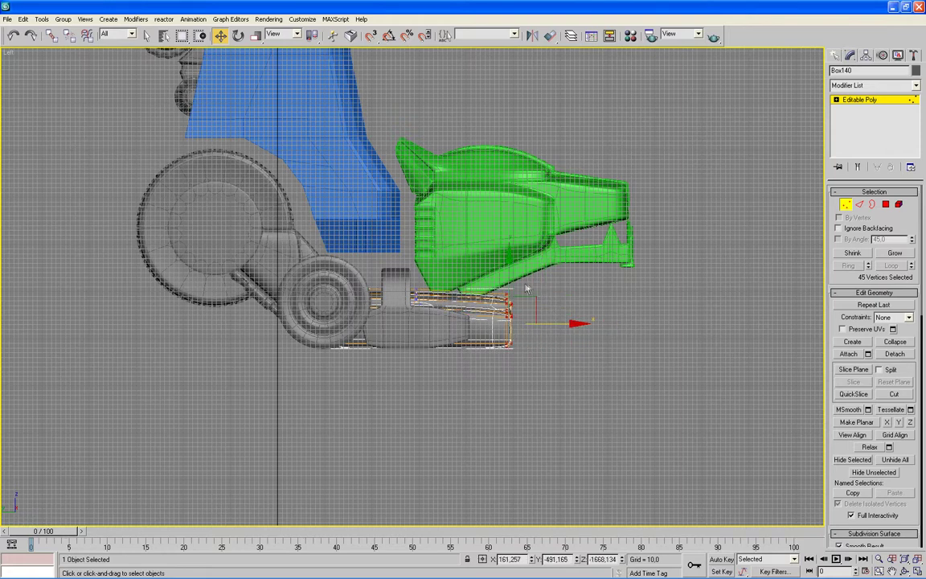
{"action": "left_click_drag", "start_coordinate": [532, 278], "coordinate": [473, 296]}
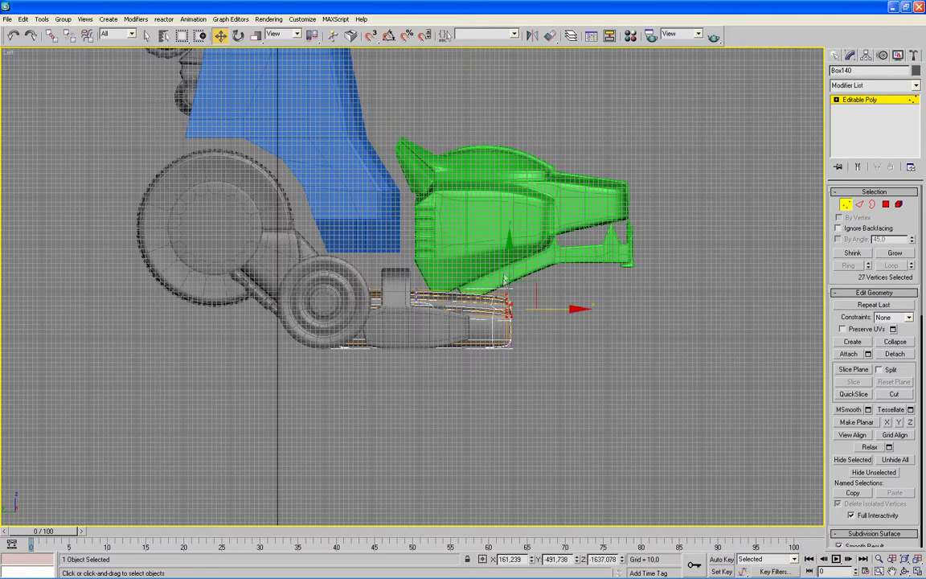
{"action": "left_click_drag", "start_coordinate": [512, 248], "coordinate": [455, 291]}
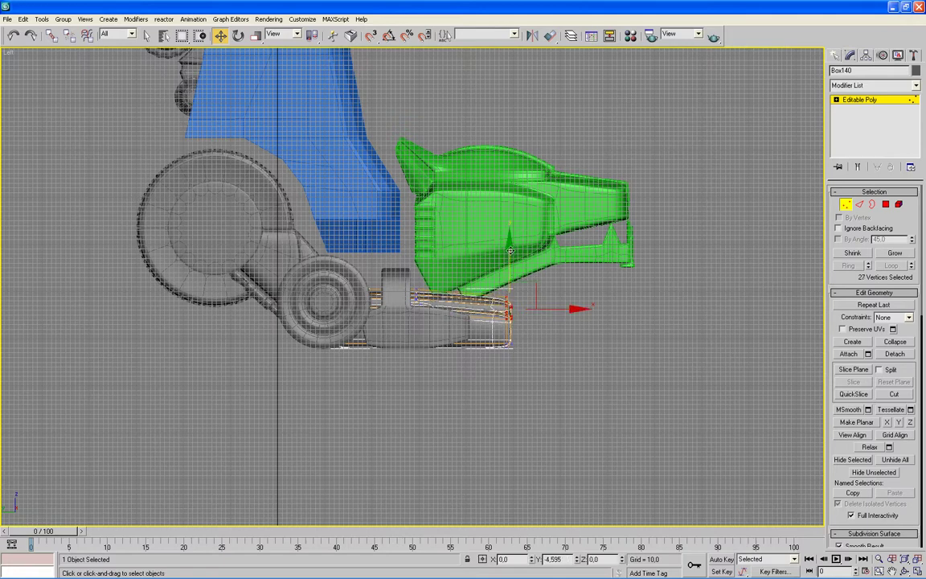
{"action": "left_click_drag", "start_coordinate": [400, 332], "coordinate": [401, 330], "text": "alt"}
{"action": "left_click_drag", "start_coordinate": [479, 301], "coordinate": [482, 303]}
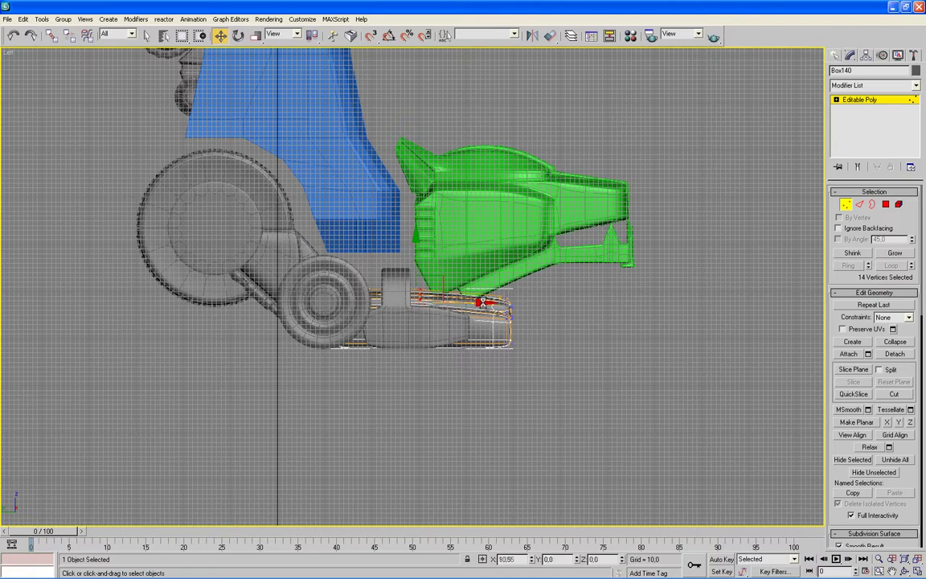
- Nudge the foot's upper rear vertices up slightly and show all four viewports
{"action": "left_click", "coordinate": [463, 267]}
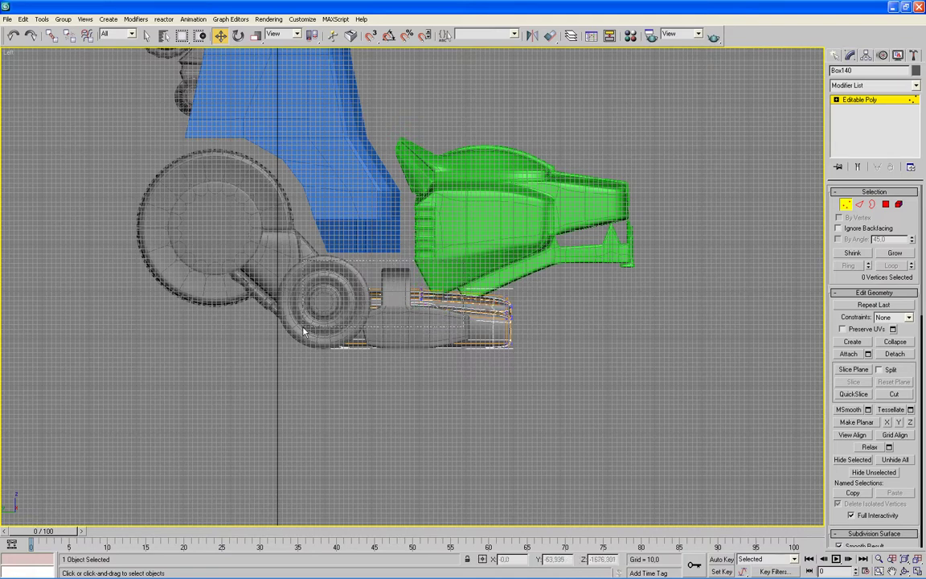
{"action": "left_click_drag", "start_coordinate": [304, 331], "coordinate": [305, 331]}
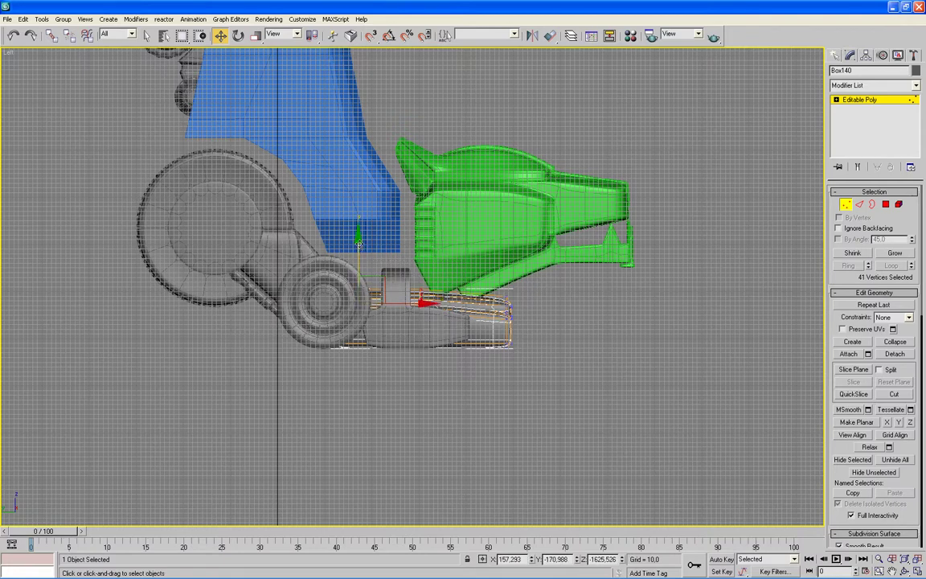
{"action": "left_click_drag", "start_coordinate": [359, 241], "coordinate": [358, 238]}
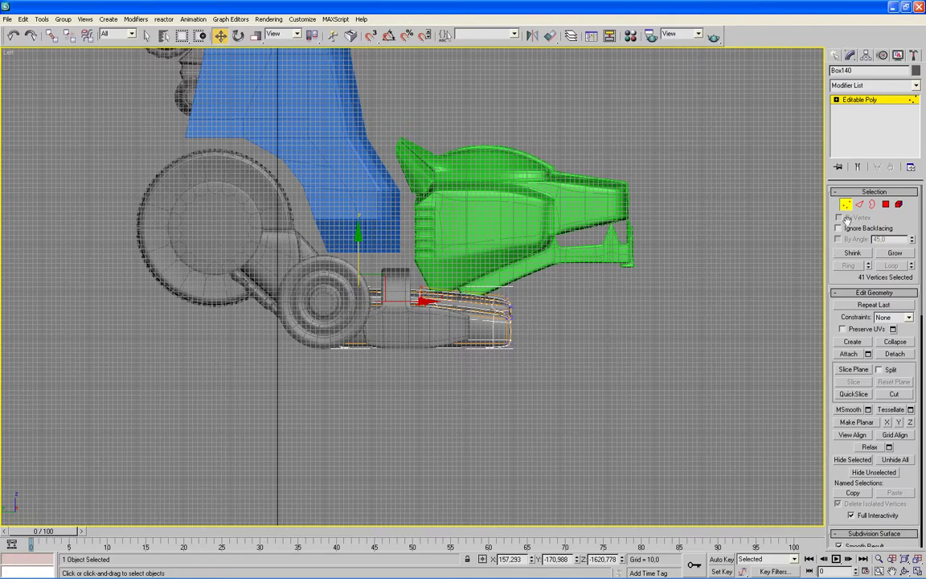
{"action": "key", "text": "alt+w"}
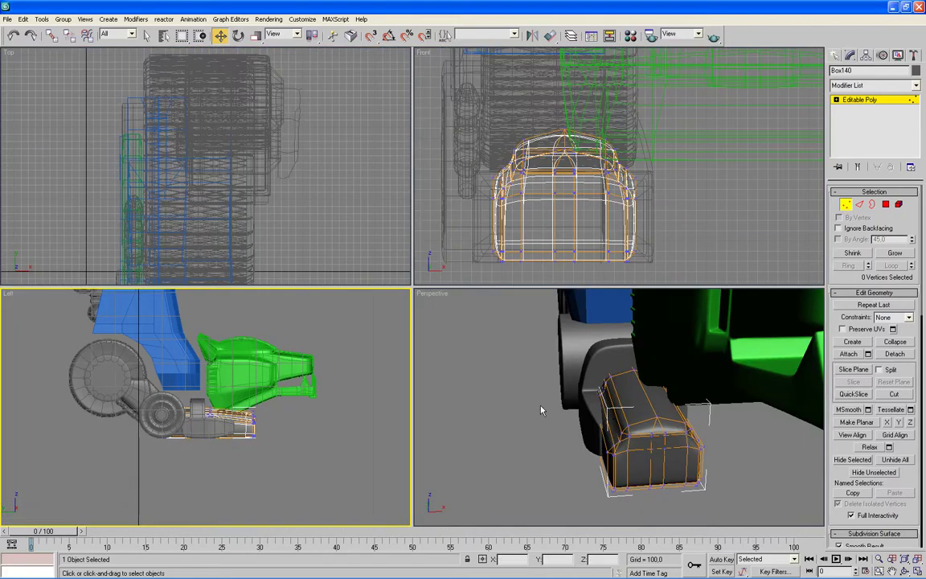
- Exit Box140's Vertex level and orbit the Perspective view to inspect the foot
{"action": "left_click", "coordinate": [543, 407]}
{"action": "key", "text": "alt+w"}
{"action": "left_click", "coordinate": [845, 205]}
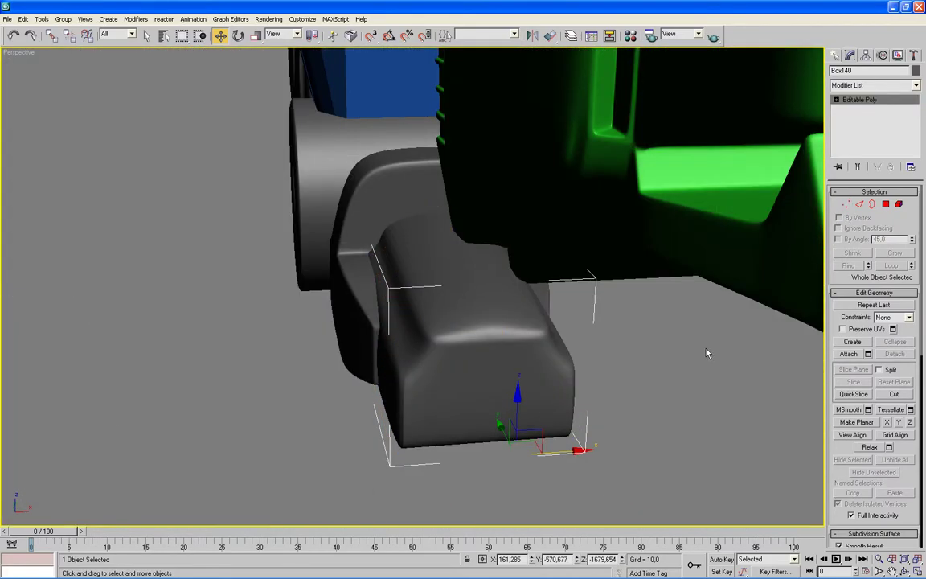
{"action": "scroll", "coordinate": [667, 367], "scroll_direction": "down", "scroll_amount": 3}
{"action": "middle_click_drag", "start_coordinate": [639, 374], "coordinate": [676, 363], "text": "alt"}
{"action": "key", "text": "alt+w"}
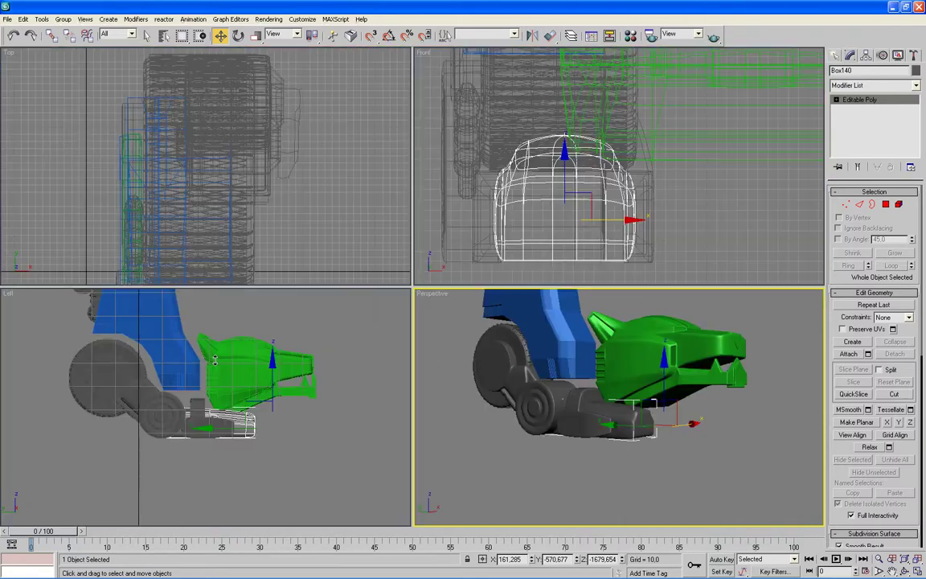
- Select Box139's top vertices at Vertex level
{"action": "left_click", "coordinate": [203, 411]}
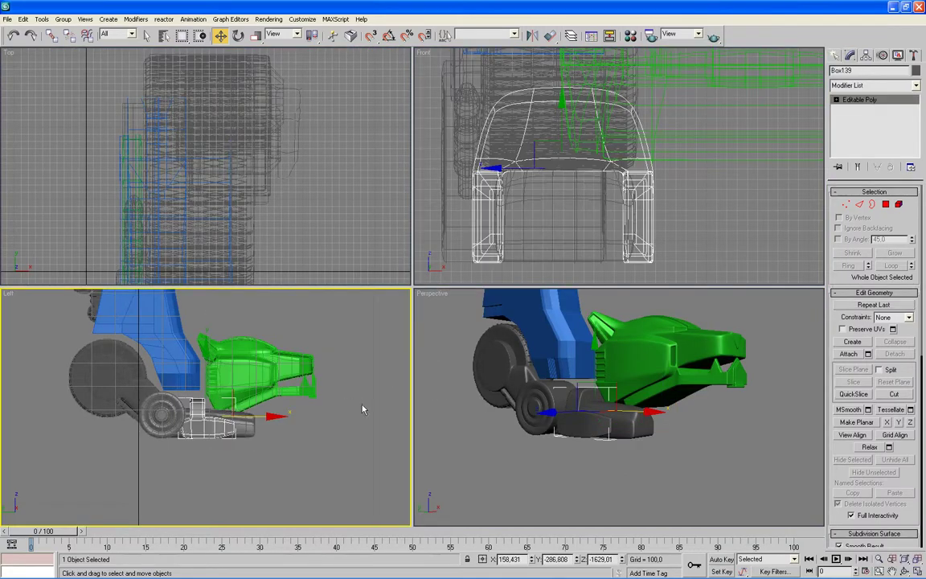
{"action": "left_click", "coordinate": [846, 205]}
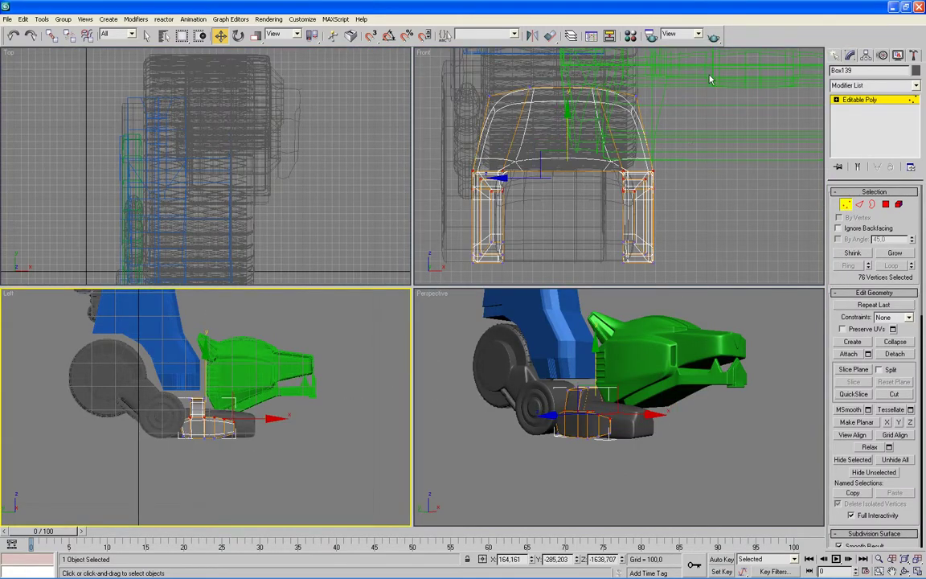
{"action": "left_click_drag", "start_coordinate": [423, 129], "coordinate": [667, 64]}
{"action": "right_click", "coordinate": [431, 374]}
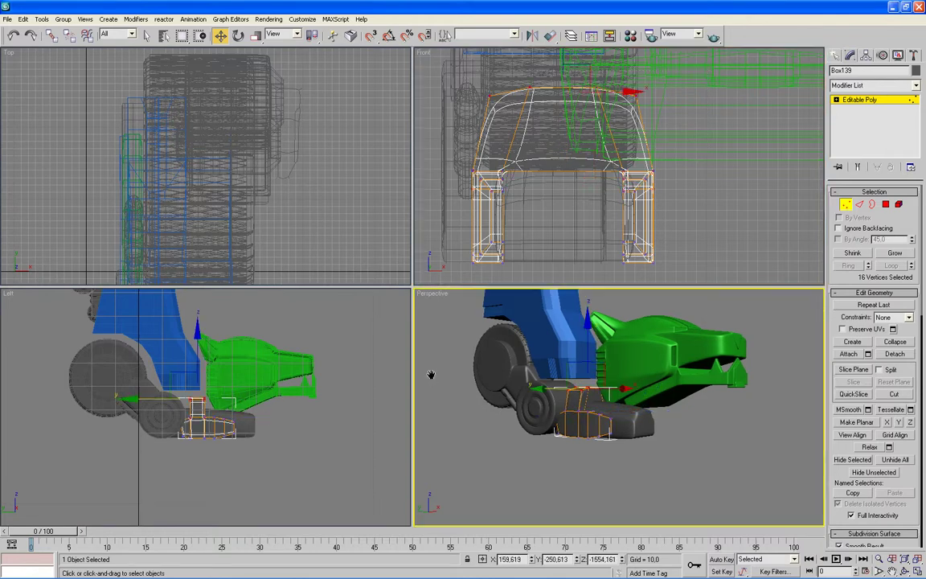
{"action": "key", "text": "alt+w"}
- Lower Box139's top vertices in two small moves beneath the green head
{"action": "middle_click_drag", "start_coordinate": [431, 377], "coordinate": [448, 374], "text": "alt"}
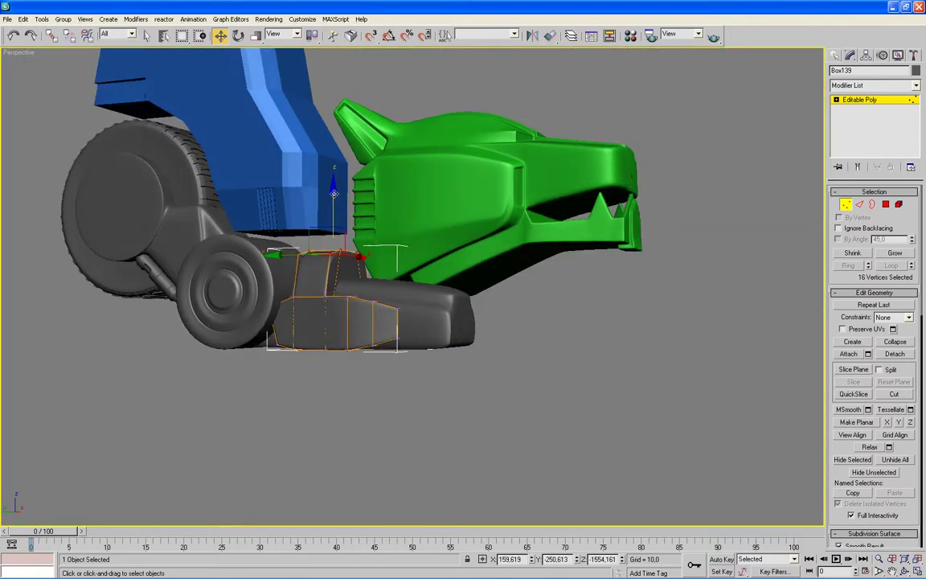
{"action": "left_click_drag", "start_coordinate": [333, 193], "coordinate": [332, 198]}
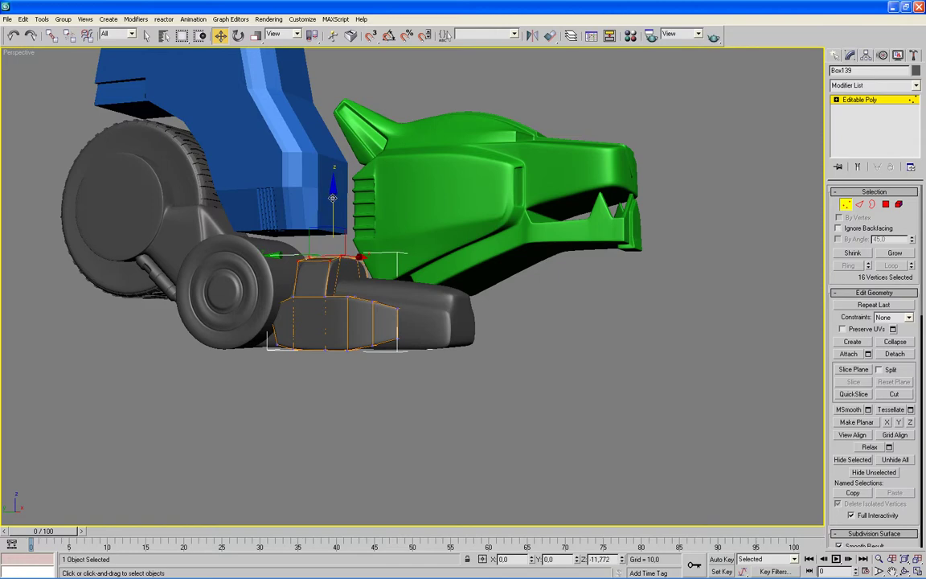
{"action": "middle_click_drag", "start_coordinate": [325, 377], "coordinate": [355, 387], "text": "alt"}
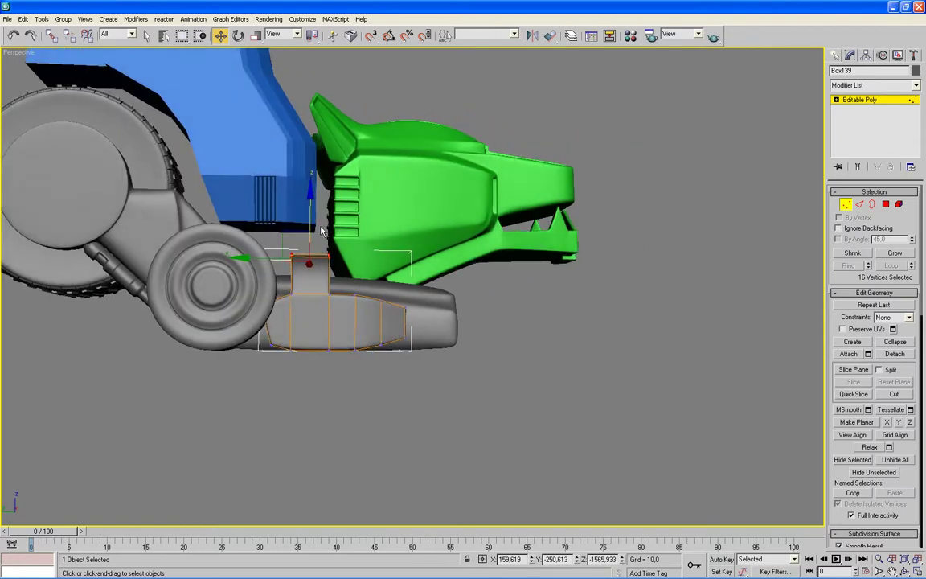
{"action": "left_click_drag", "start_coordinate": [311, 195], "coordinate": [311, 199]}
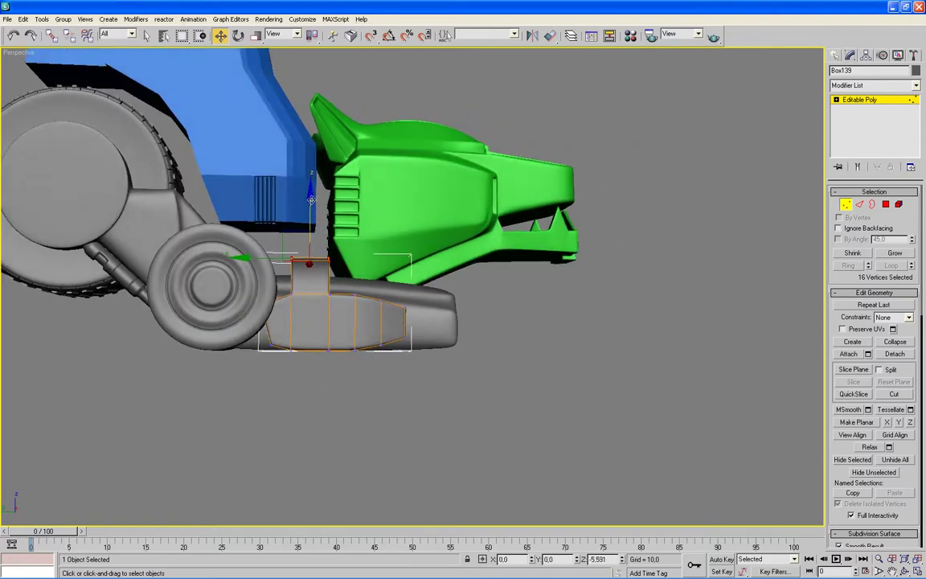
{"action": "key", "text": "alt+w"}
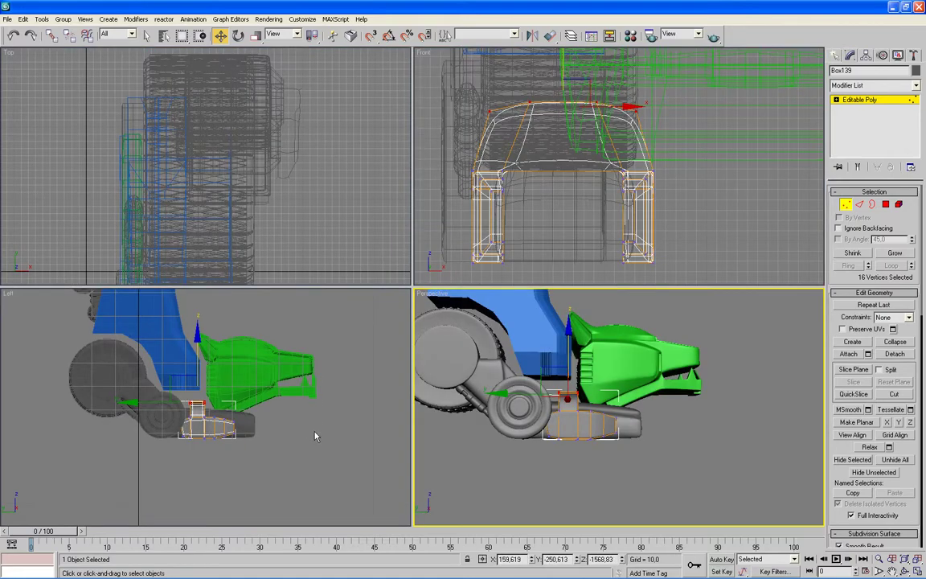
- Exit Vertex level, deselect everything, reframe the Left view and select wheel Cylinder12
{"action": "left_click", "coordinate": [315, 436]}
{"action": "left_click", "coordinate": [845, 206]}
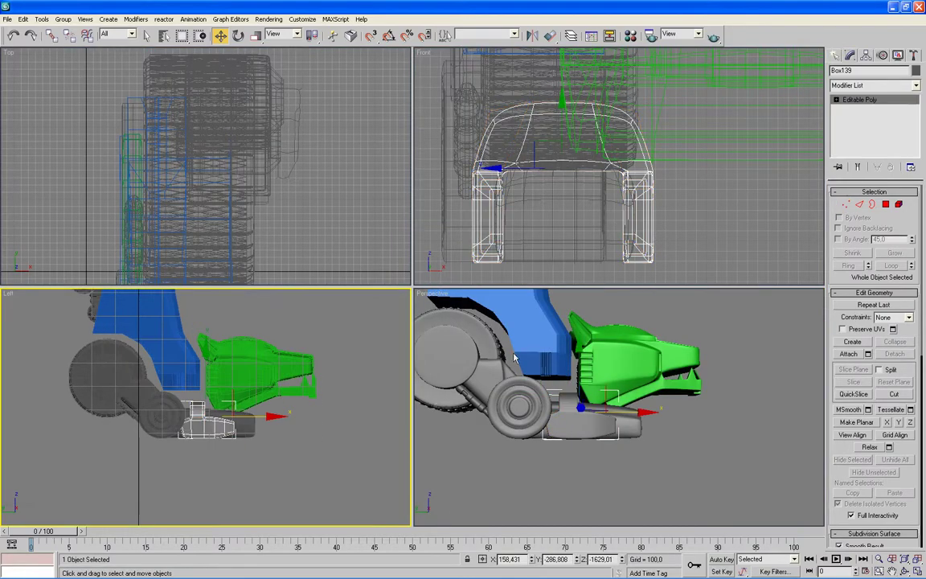
{"action": "left_click", "coordinate": [362, 418]}
{"action": "key", "text": "alt+w"}
{"action": "middle_click_drag", "start_coordinate": [523, 388], "coordinate": [502, 393]}
{"action": "key", "text": "alt+w"}
{"action": "middle_click_drag", "start_coordinate": [366, 404], "coordinate": [382, 420]}
{"action": "left_click", "coordinate": [104, 347]}
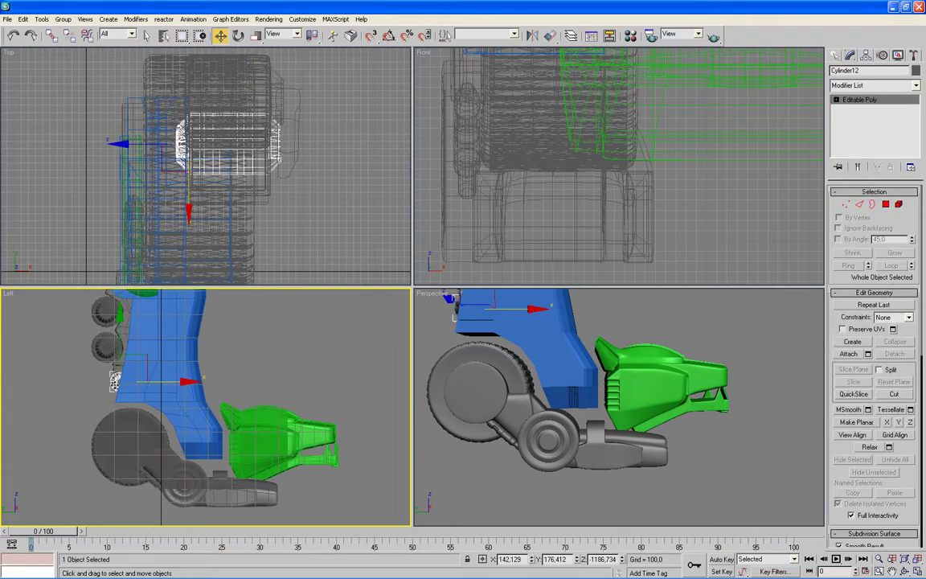
- Clone the wheel Cylinder12 as a copy, Cylinder27
{"action": "right_click", "coordinate": [115, 381]}
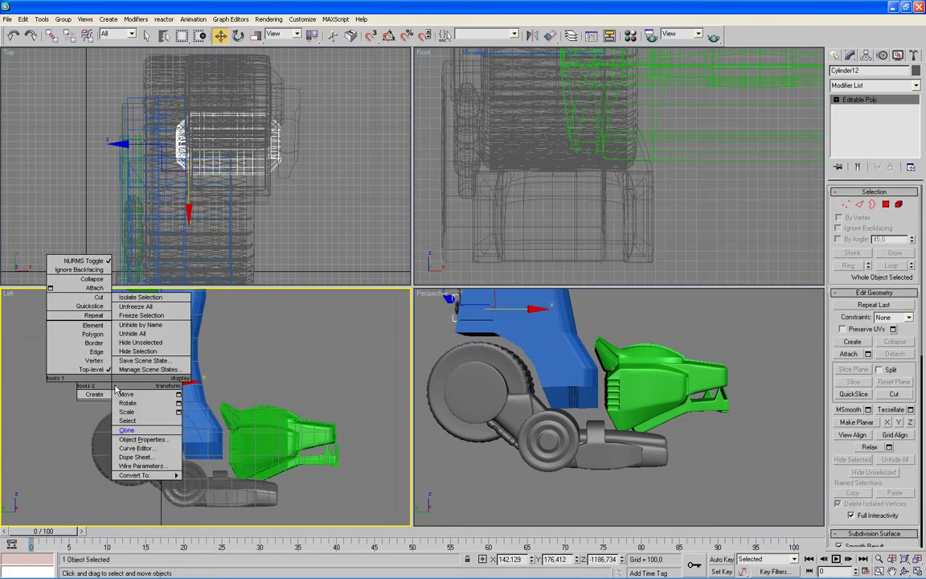
{"action": "left_click", "coordinate": [126, 432]}
{"action": "key", "text": "Return"}
- Move Cylinder27 to the grey foot's front tip and frame it in the maximized side view
{"action": "left_click_drag", "start_coordinate": [193, 379], "coordinate": [294, 492]}
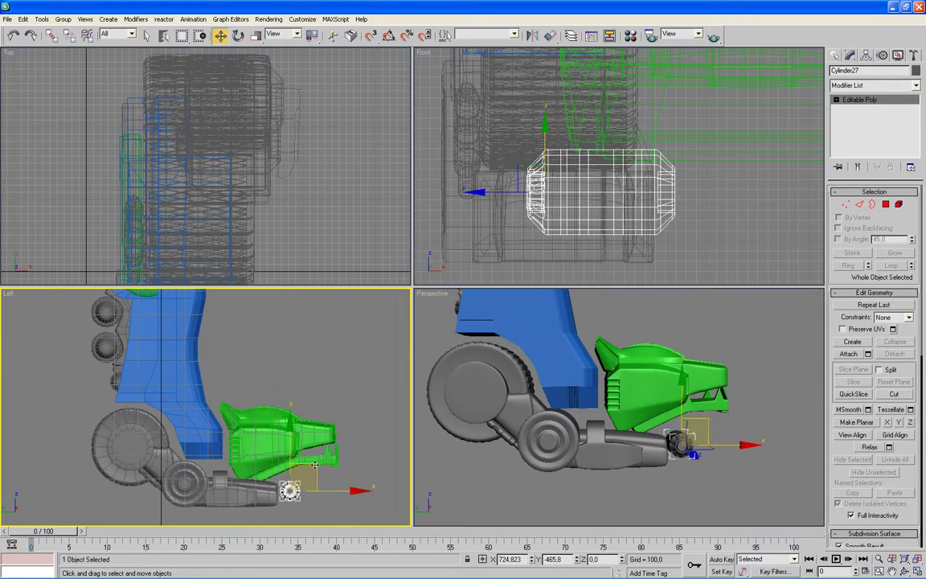
{"action": "scroll", "coordinate": [358, 402], "scroll_direction": "up", "scroll_amount": 2}
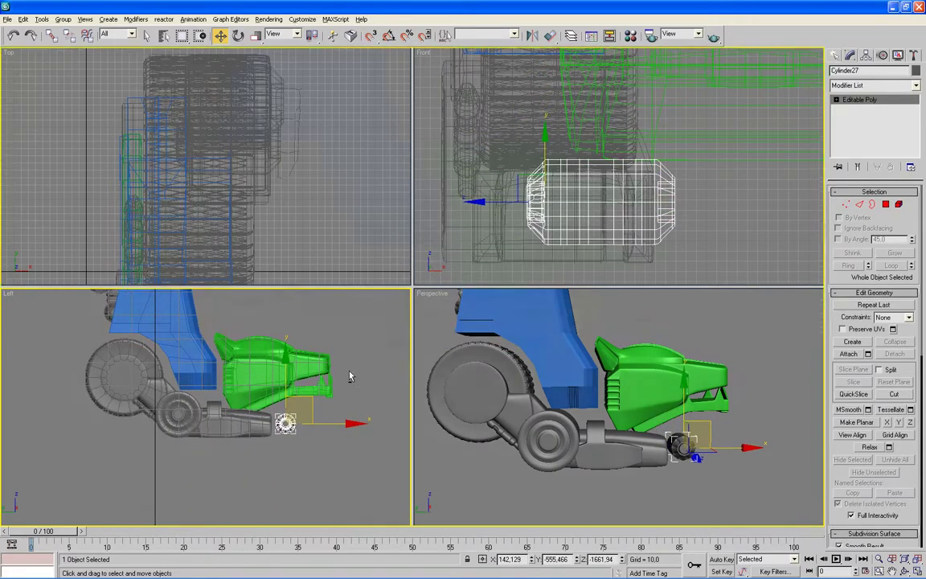
{"action": "key", "text": "alt+w"}
{"action": "middle_click_drag", "start_coordinate": [444, 376], "coordinate": [402, 415]}
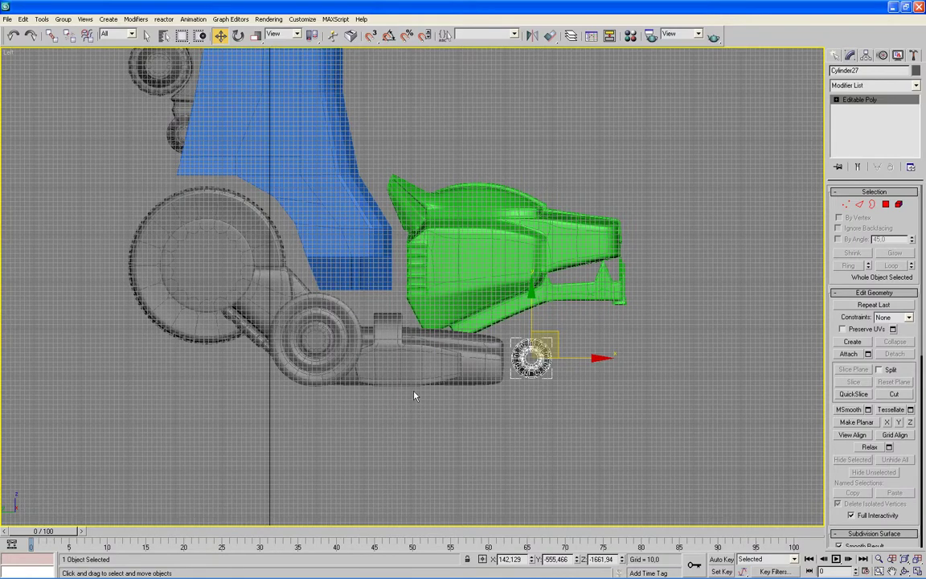
- Uniformly scale Cylinder27 up slightly
{"action": "left_click", "coordinate": [255, 35]}
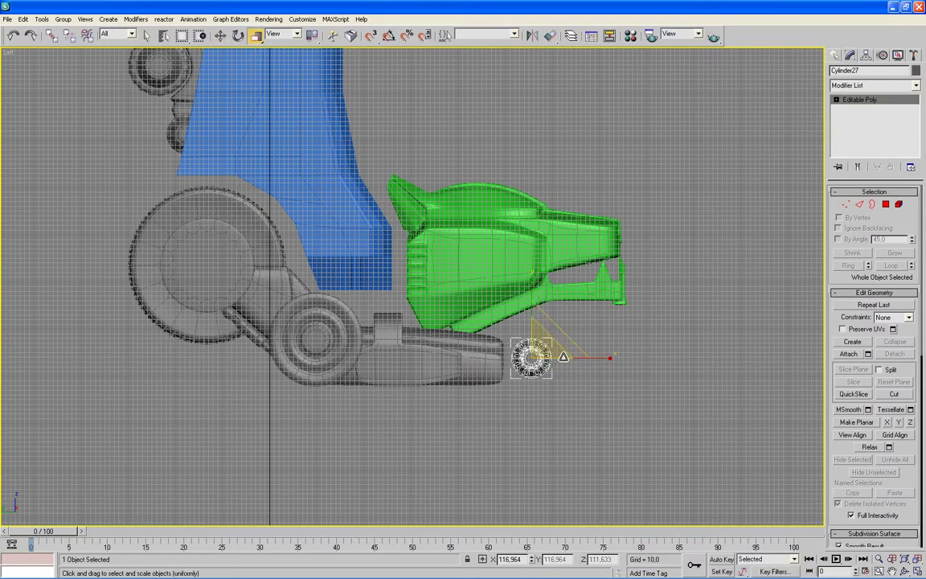
{"action": "key", "text": "alt+w"}
{"action": "left_click", "coordinate": [669, 442]}
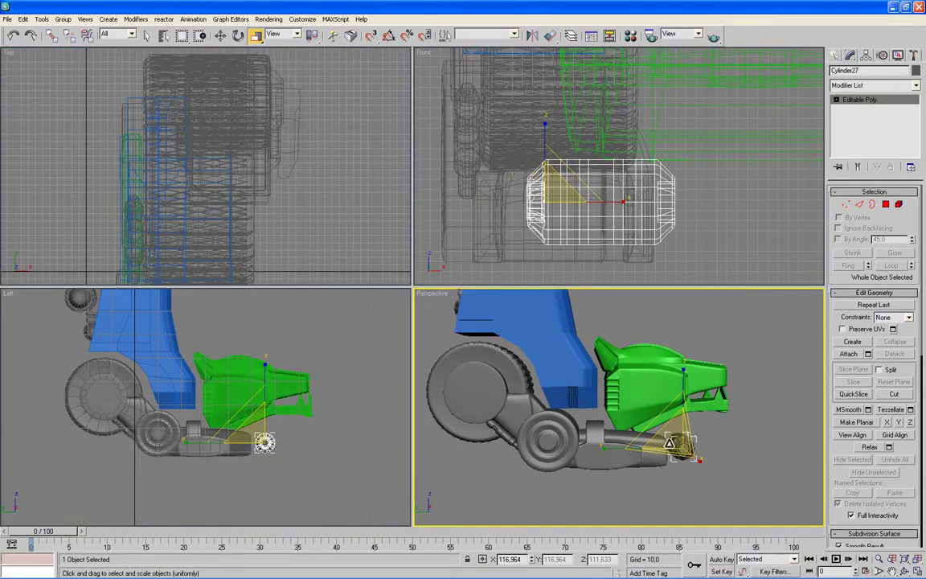
{"action": "mouse_move", "coordinate": [668, 440]}
{"action": "left_mouse_down"}
{"action": "mouse_move", "coordinate": [666, 418]}
{"action": "mouse_move", "coordinate": [501, 325]}
{"action": "left_mouse_up"}
- Slide Cylinder27 left along X onto the toe tip and enter its Vertex level
{"action": "left_click", "coordinate": [222, 36]}
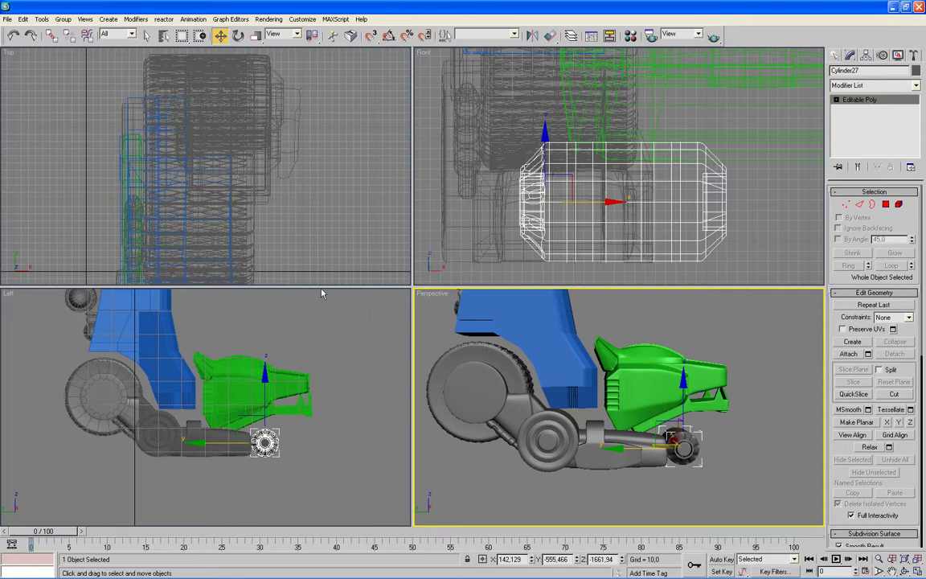
{"action": "key", "text": "alt+w"}
{"action": "middle_click_drag", "start_coordinate": [322, 296], "coordinate": [299, 297]}
{"action": "key", "text": "alt+w"}
{"action": "right_click", "coordinate": [318, 341]}
{"action": "key", "text": "alt+w"}
{"action": "scroll", "coordinate": [370, 306], "scroll_direction": "up", "scroll_amount": 3}
{"action": "scroll", "coordinate": [371, 306], "scroll_direction": "up", "scroll_amount": 3}
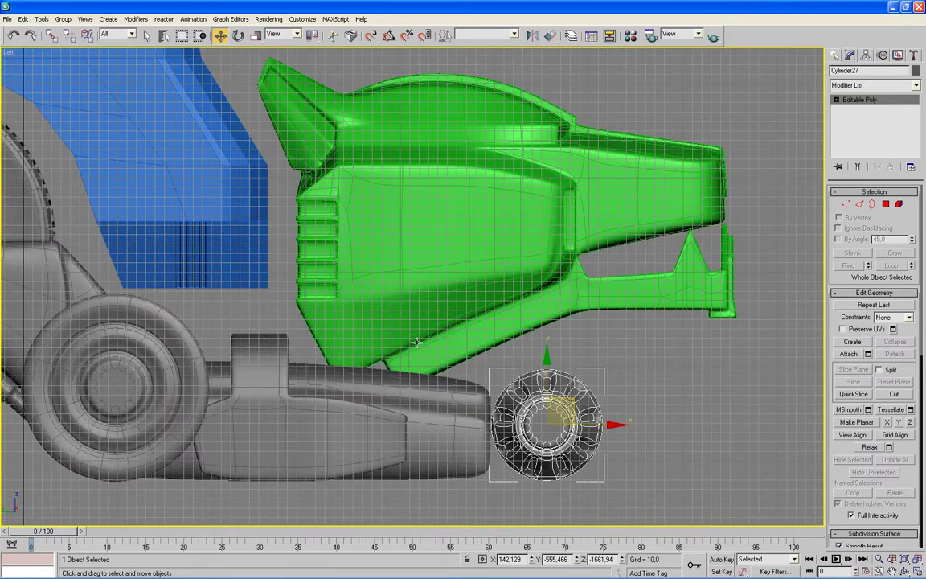
{"action": "middle_click_drag", "start_coordinate": [417, 343], "coordinate": [448, 284]}
{"action": "left_click_drag", "start_coordinate": [641, 366], "coordinate": [600, 366]}
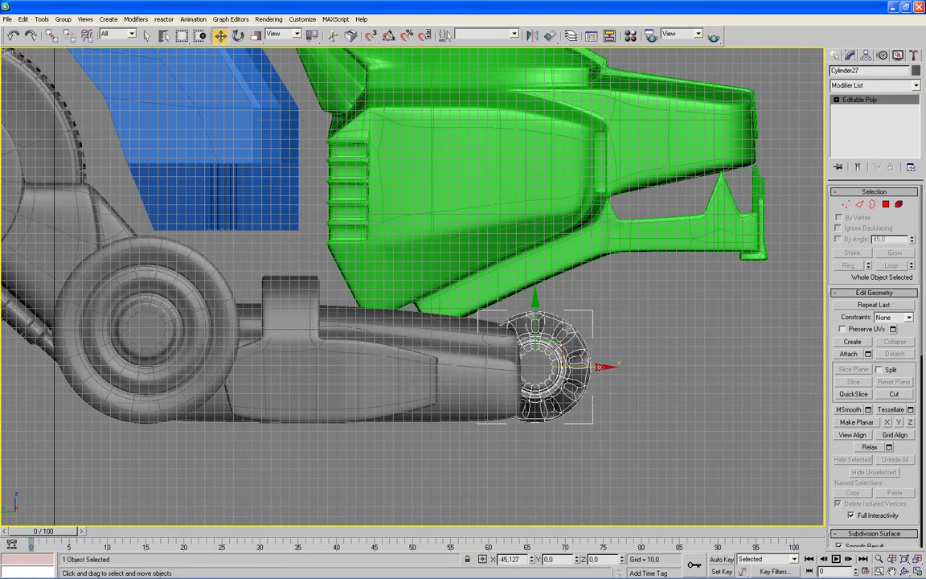
{"action": "left_click", "coordinate": [843, 205]}
{"action": "key", "text": "alt+w"}
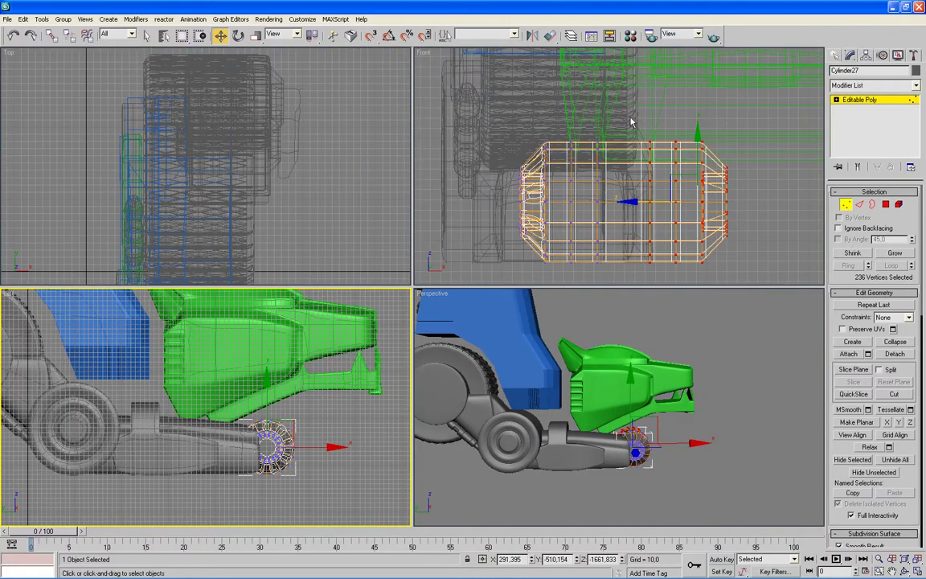
- Select Cylinder27's end vertices and stretch them left into the foot in a shaded Front view
{"action": "left_click_drag", "start_coordinate": [629, 113], "coordinate": [487, 286]}
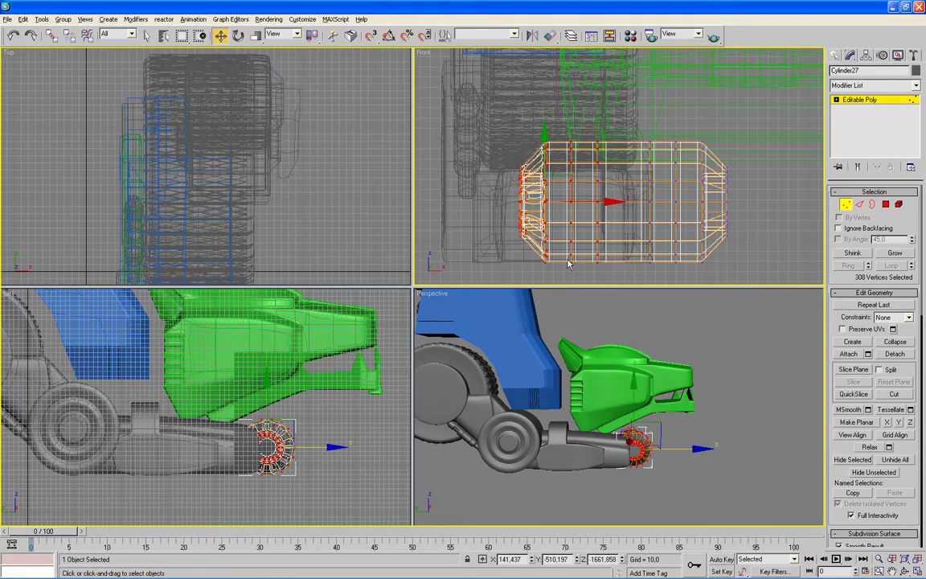
{"action": "key", "text": "alt+w"}
{"action": "key", "text": "F3"}
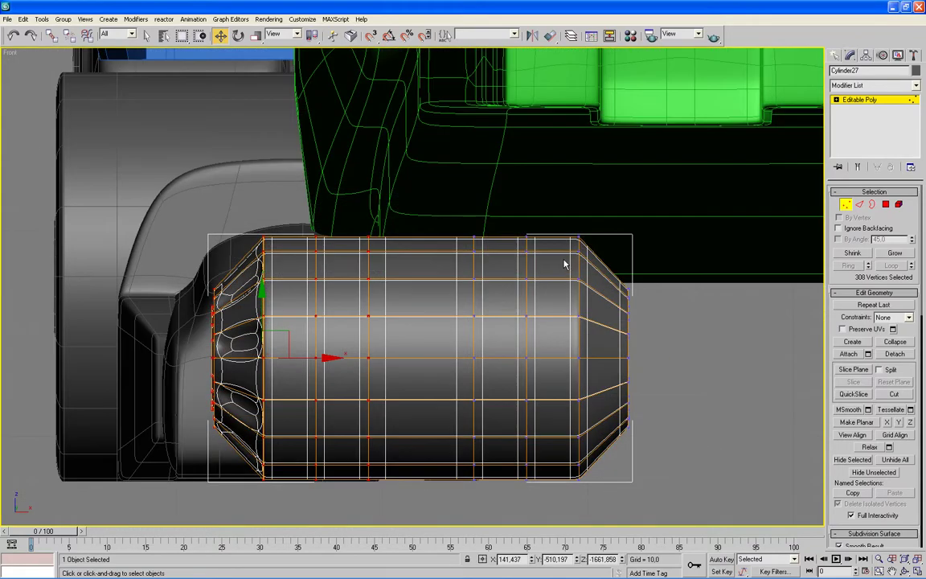
{"action": "scroll", "coordinate": [565, 264], "scroll_direction": "down", "scroll_amount": 3}
{"action": "key", "text": "F4"}
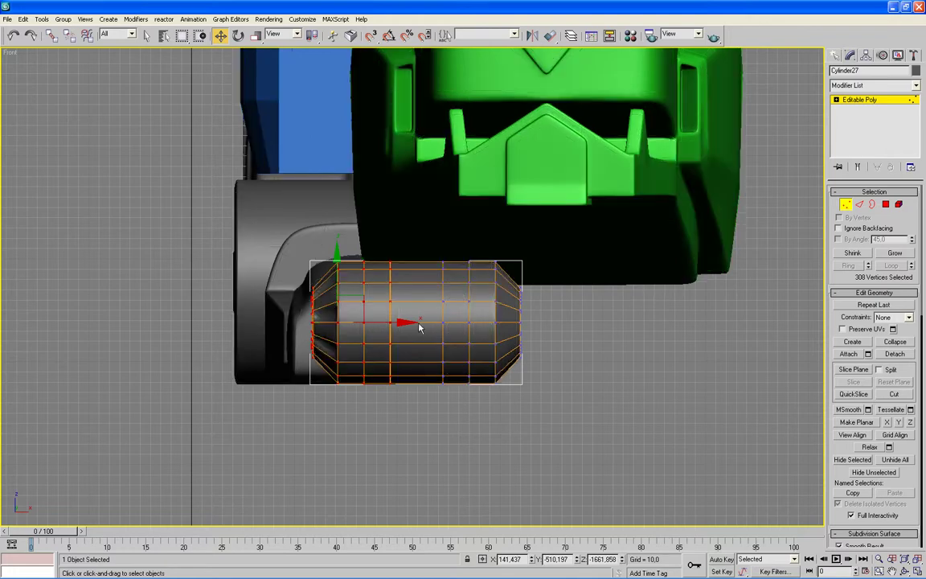
{"action": "left_click_drag", "start_coordinate": [404, 322], "coordinate": [355, 322]}
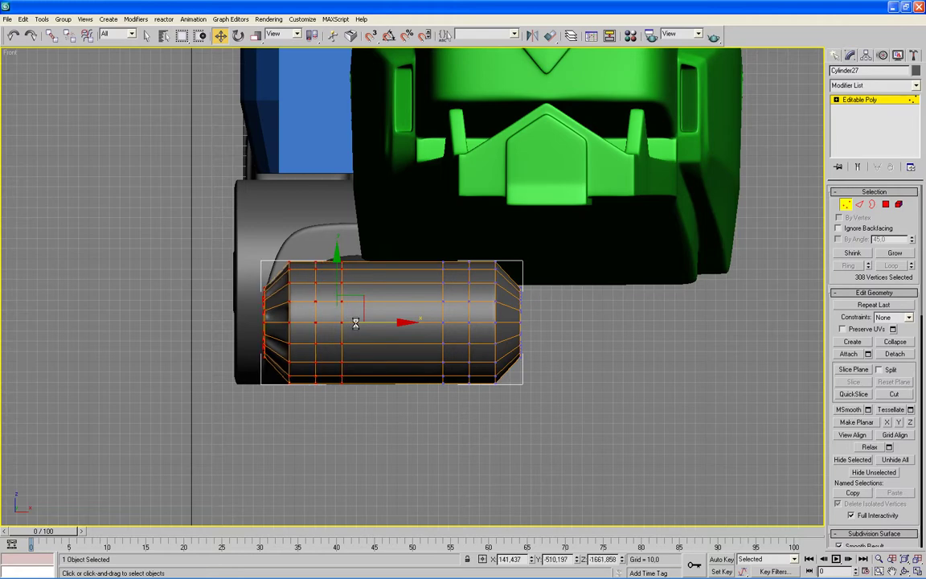
- Nudge the selected end vertices slightly left in the maximized Perspective view
{"action": "key", "text": "alt+w"}
{"action": "right_click", "coordinate": [709, 378]}
{"action": "key", "text": "alt+w"}
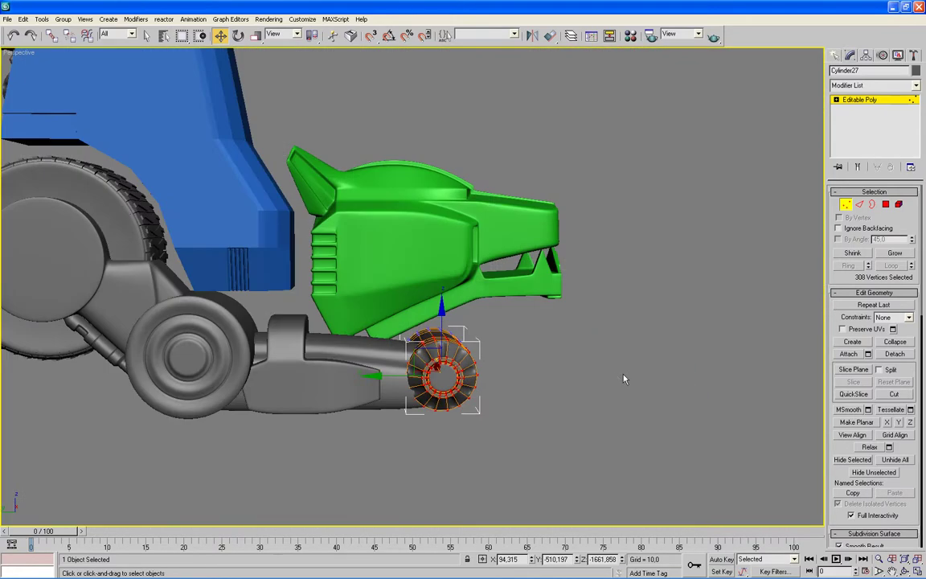
{"action": "scroll", "coordinate": [618, 379], "scroll_direction": "down", "scroll_amount": 1}
{"action": "scroll", "coordinate": [619, 378], "scroll_direction": "up", "scroll_amount": 1}
{"action": "scroll", "coordinate": [630, 374], "scroll_direction": "up", "scroll_amount": 1}
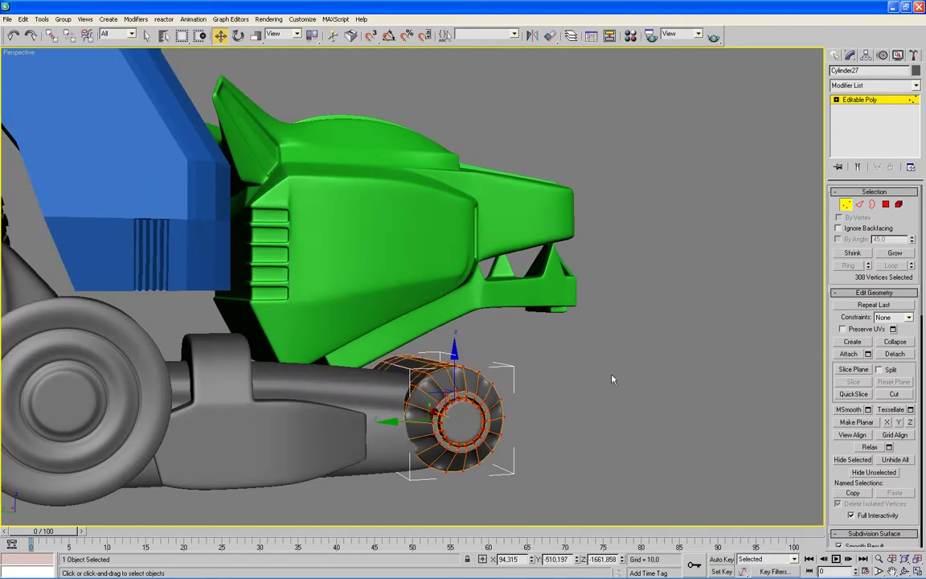
{"action": "scroll", "coordinate": [612, 380], "scroll_direction": "up", "scroll_amount": 1}
{"action": "scroll", "coordinate": [605, 384], "scroll_direction": "up", "scroll_amount": 1}
{"action": "middle_click_drag", "start_coordinate": [608, 375], "coordinate": [531, 406], "text": "alt"}
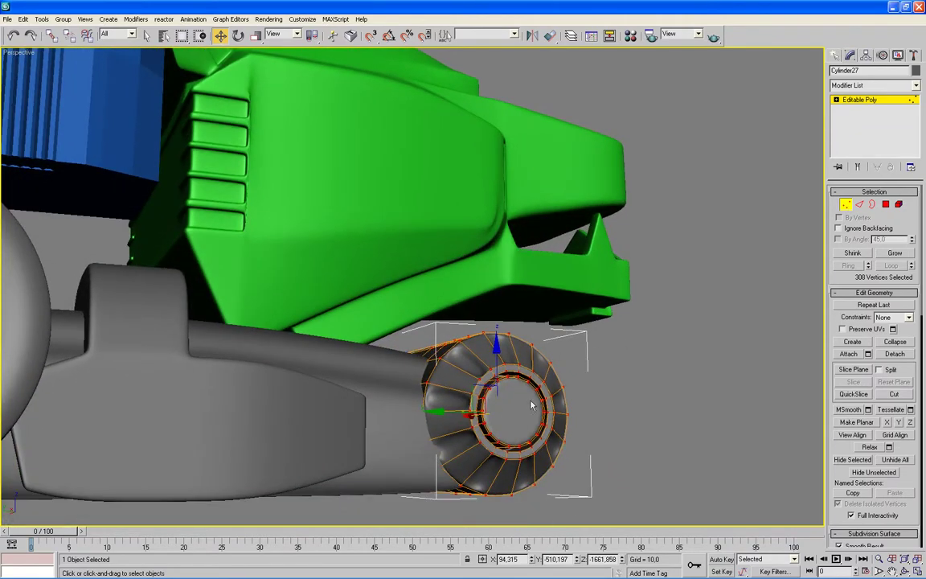
{"action": "left_click_drag", "start_coordinate": [470, 417], "coordinate": [459, 415]}
- Fine-tune the end vertices' position and clear the vertex selection
{"action": "middle_click_drag", "start_coordinate": [494, 415], "coordinate": [482, 418], "text": "alt"}
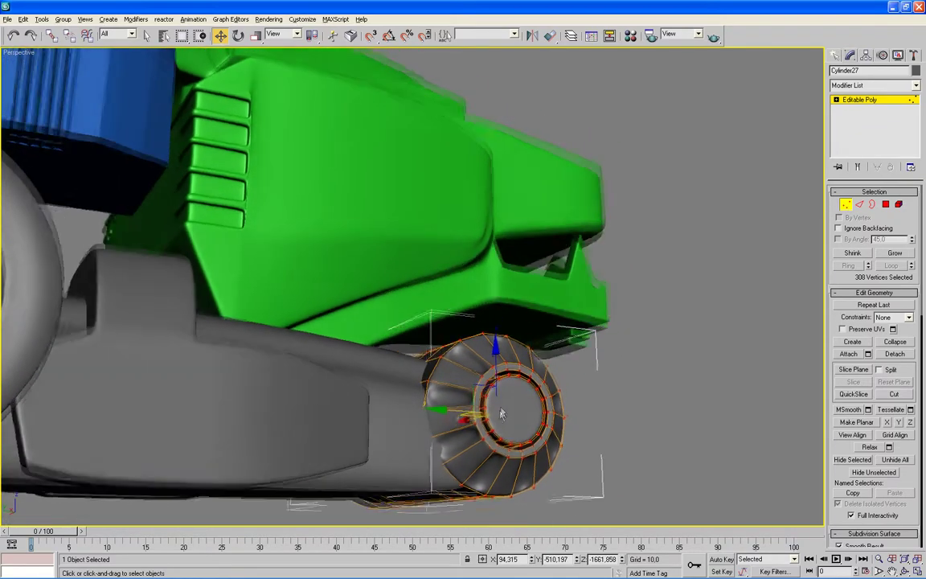
{"action": "left_click_drag", "start_coordinate": [466, 422], "coordinate": [463, 423]}
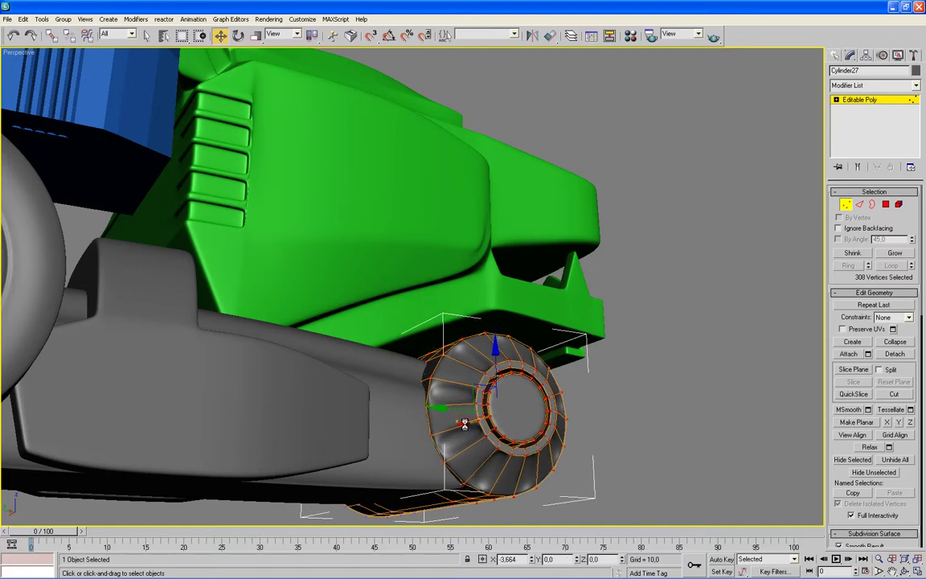
{"action": "left_click", "coordinate": [589, 423]}
{"action": "key", "text": "alt+w"}
{"action": "key", "text": "alt+w"}
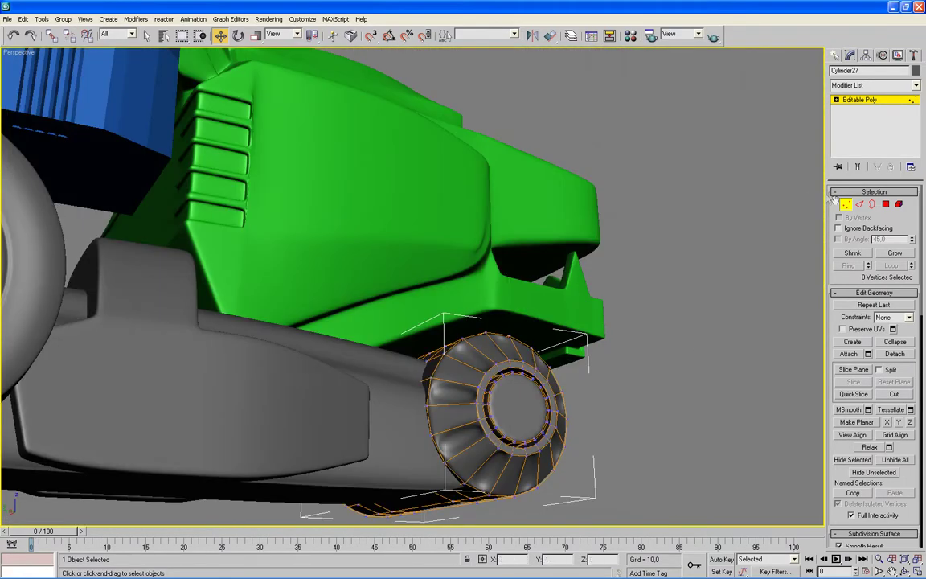
- Exit Vertex level, nudge the wheel slightly along X and deselect it
{"action": "left_click", "coordinate": [846, 206]}
{"action": "mouse_move", "coordinate": [680, 310]}
{"action": "middle_mouse_down", "text": "alt"}
{"action": "mouse_move", "coordinate": [624, 336]}
{"action": "mouse_move", "coordinate": [665, 321]}
{"action": "mouse_move", "coordinate": [595, 289]}
{"action": "middle_mouse_up", "text": "alt"}
{"action": "scroll", "coordinate": [663, 322], "scroll_direction": "down", "scroll_amount": 2}
{"action": "scroll", "coordinate": [651, 298], "scroll_direction": "down", "scroll_amount": 5}
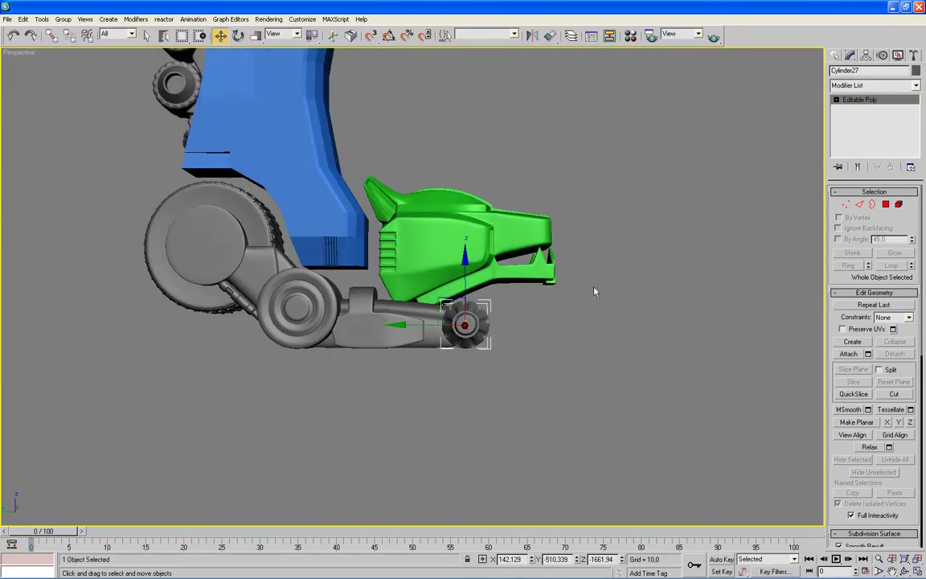
{"action": "left_click_drag", "start_coordinate": [400, 324], "coordinate": [394, 324]}
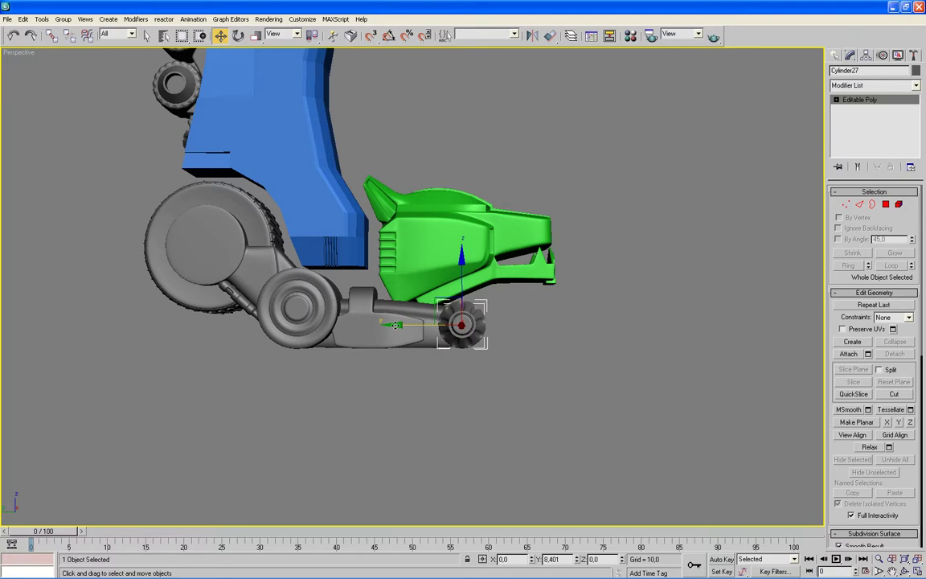
{"action": "left_click", "coordinate": [551, 337]}
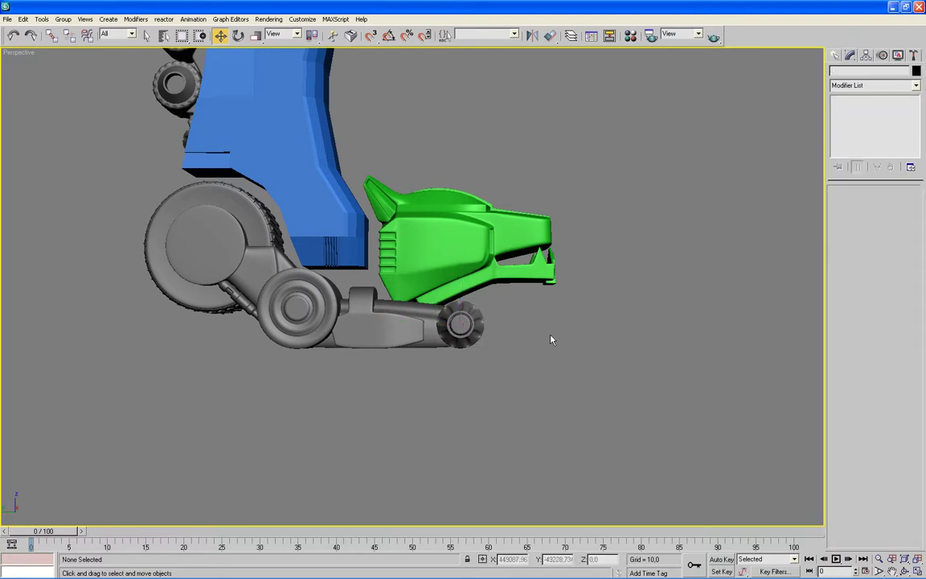
- Lower Box140's vertices next to the wheel slightly, then clear the selection
{"action": "middle_click_drag", "start_coordinate": [551, 337], "coordinate": [559, 332]}
{"action": "scroll", "coordinate": [482, 306], "scroll_direction": "up", "scroll_amount": 2}
{"action": "left_click", "coordinate": [496, 337]}
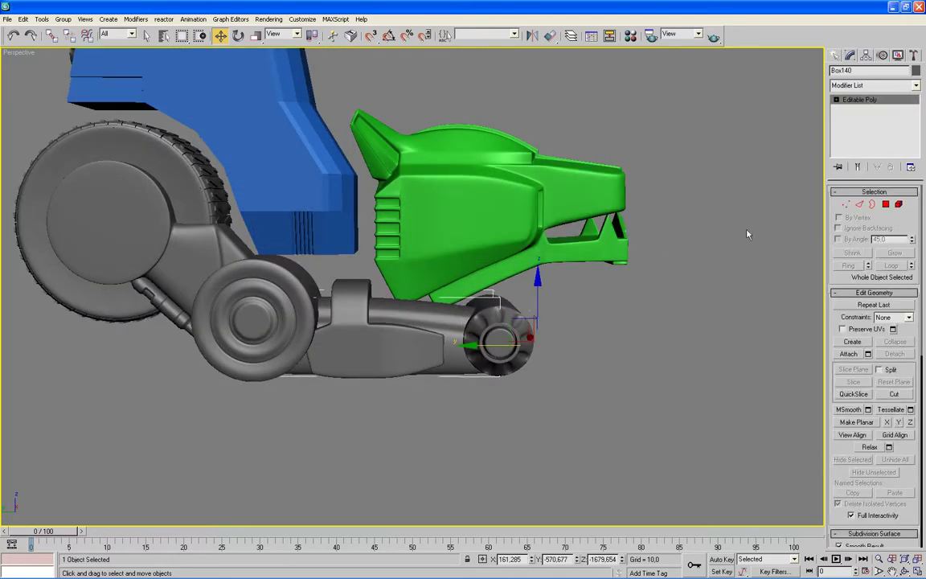
{"action": "left_click", "coordinate": [845, 204]}
{"action": "middle_click_drag", "start_coordinate": [661, 277], "coordinate": [640, 265], "text": "alt"}
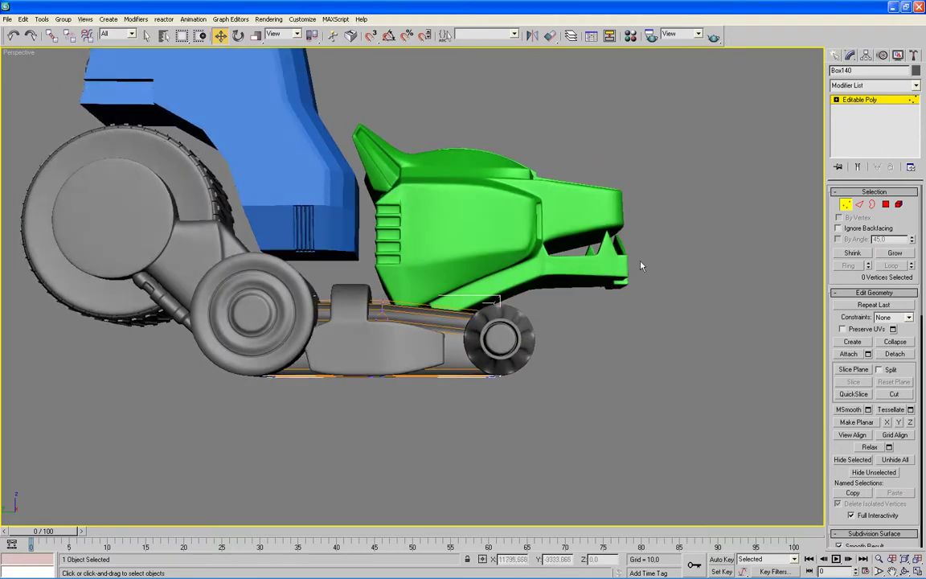
{"action": "left_click_drag", "start_coordinate": [464, 340], "coordinate": [388, 312]}
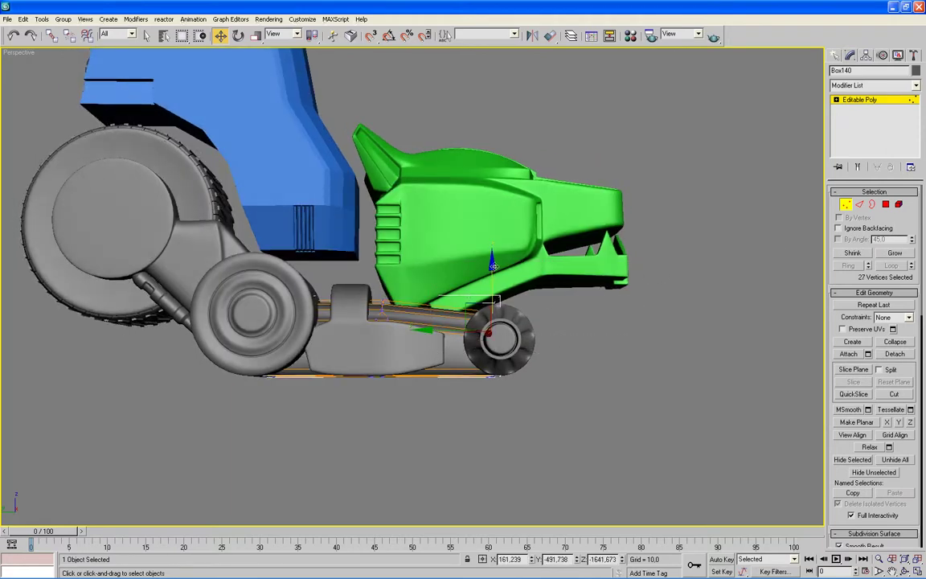
{"action": "left_click_drag", "start_coordinate": [492, 265], "coordinate": [491, 266]}
{"action": "left_click", "coordinate": [531, 289]}
- In the maximized Left view, hide edged faces and the grid, deselect Box140 and zoom out
{"action": "key", "text": "alt+w"}
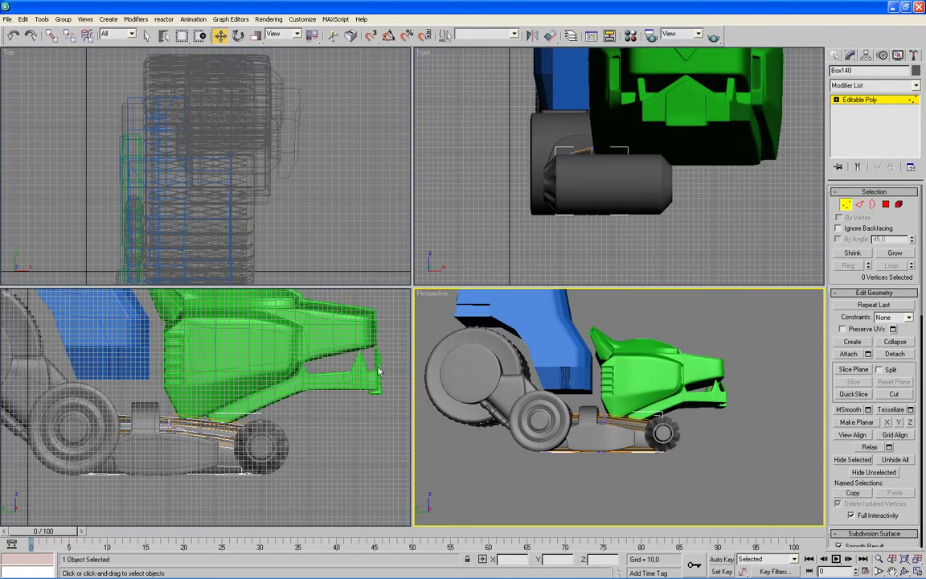
{"action": "right_click", "coordinate": [300, 383]}
{"action": "key", "text": "alt+w"}
{"action": "key", "text": "F4"}
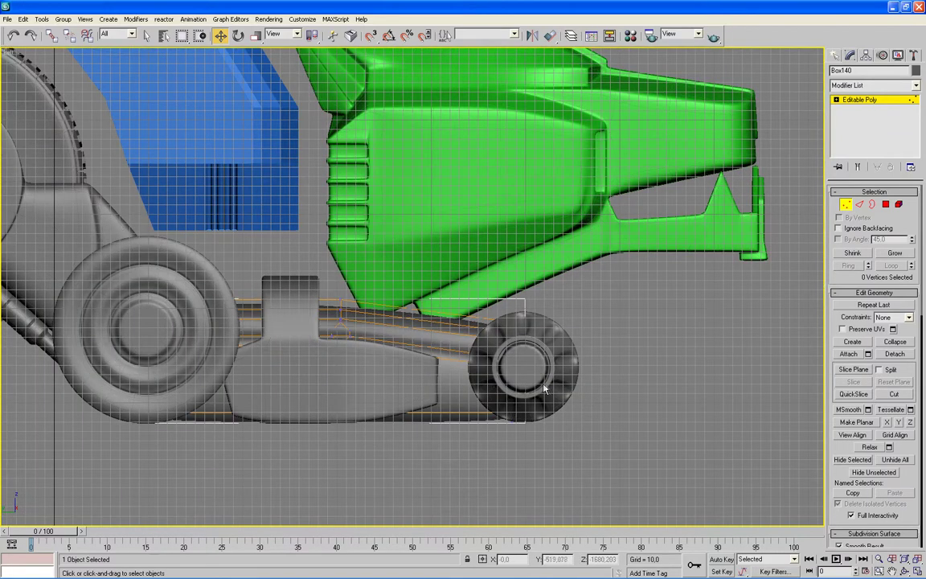
{"action": "key", "text": "g"}
{"action": "middle_click_drag", "start_coordinate": [617, 387], "coordinate": [640, 370]}
{"action": "scroll", "coordinate": [732, 314], "scroll_direction": "down", "scroll_amount": 2}
{"action": "left_click", "coordinate": [732, 314]}
{"action": "scroll", "coordinate": [719, 312], "scroll_direction": "down", "scroll_amount": 2}
{"action": "scroll", "coordinate": [521, 346], "scroll_direction": "down", "scroll_amount": 3}
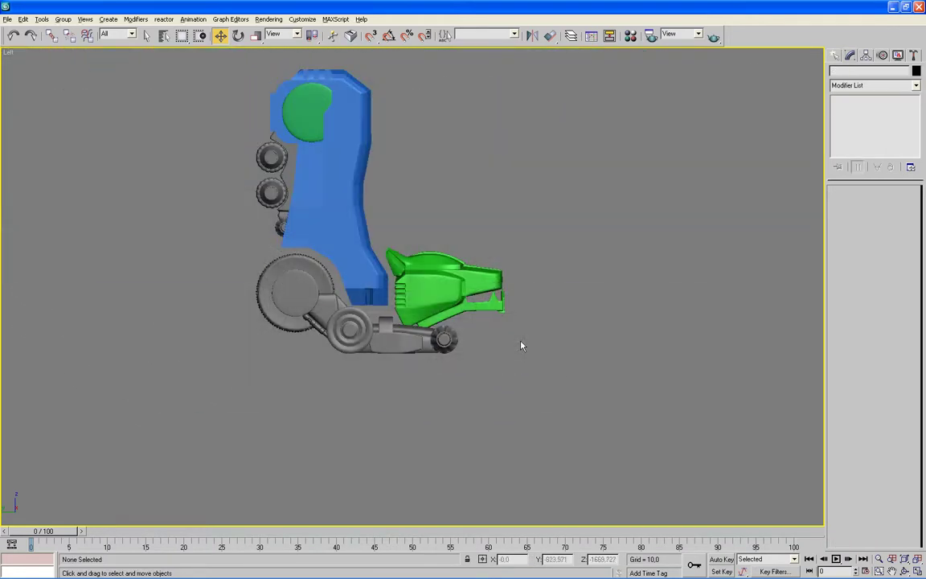
- Orbit the leg, then maximize the Top view framing both legs and the green head
{"action": "key", "text": "alt+w"}
{"action": "left_click", "coordinate": [663, 324]}
{"action": "key", "text": "alt+w"}
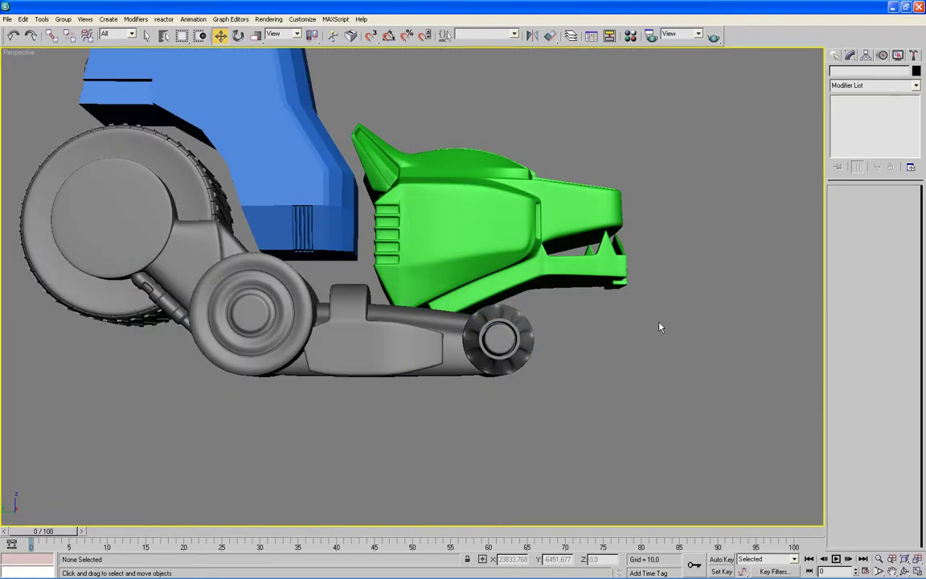
{"action": "mouse_move", "coordinate": [659, 326]}
{"action": "middle_mouse_down", "text": "alt"}
{"action": "mouse_move", "coordinate": [629, 327]}
{"action": "mouse_move", "coordinate": [585, 268]}
{"action": "mouse_move", "coordinate": [533, 238]}
{"action": "mouse_move", "coordinate": [565, 256]}
{"action": "middle_mouse_up", "text": "alt"}
{"action": "key", "text": "alt+w"}
{"action": "left_click", "coordinate": [325, 207]}
{"action": "key", "text": "alt+w"}
{"action": "middle_click_drag", "start_coordinate": [388, 293], "coordinate": [375, 147]}
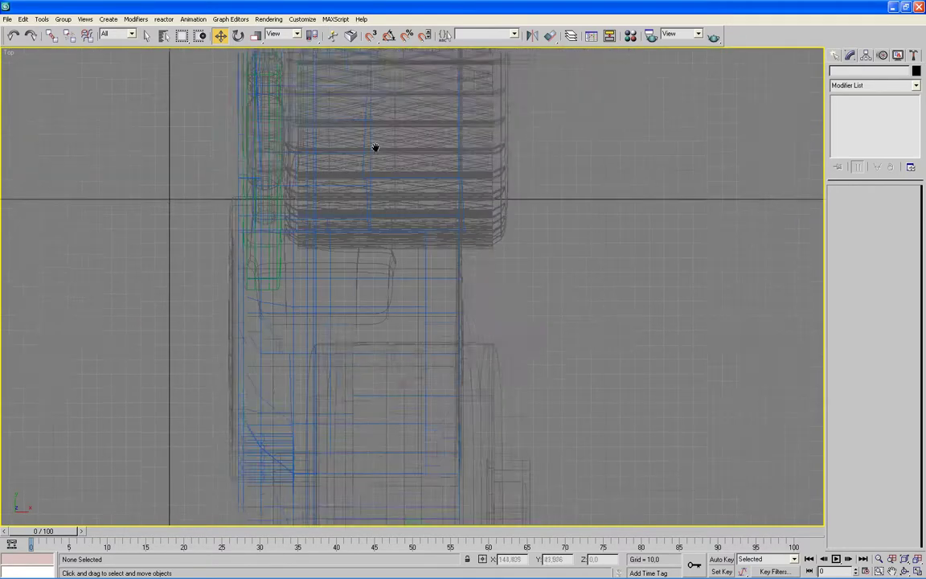
{"action": "scroll", "coordinate": [376, 147], "scroll_direction": "down", "scroll_amount": 2}
{"action": "scroll", "coordinate": [369, 244], "scroll_direction": "down", "scroll_amount": 3}
{"action": "middle_click_drag", "start_coordinate": [350, 493], "coordinate": [302, 296]}
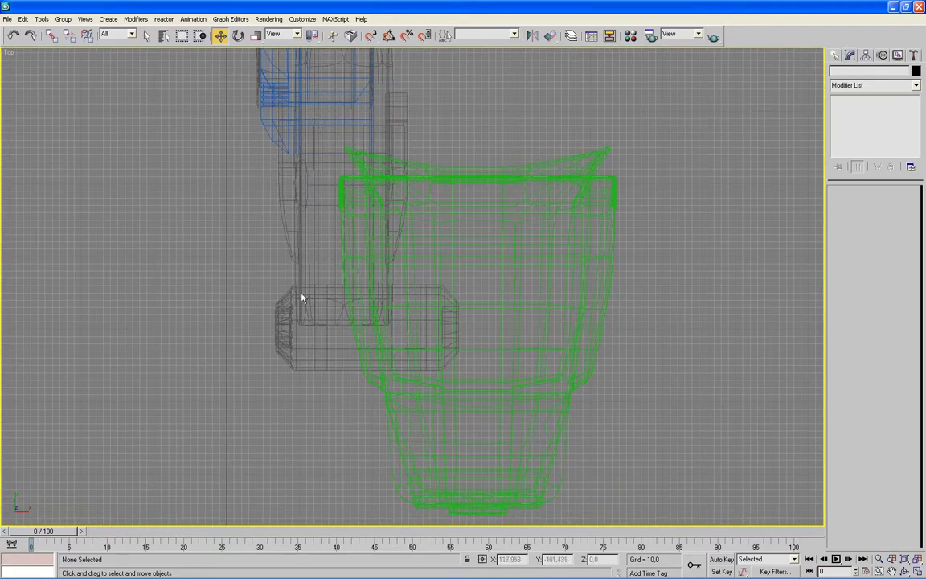
- Pull Cylinder27's right-end vertices left along X to shorten it, then exit Vertex level
{"action": "left_click", "coordinate": [288, 335]}
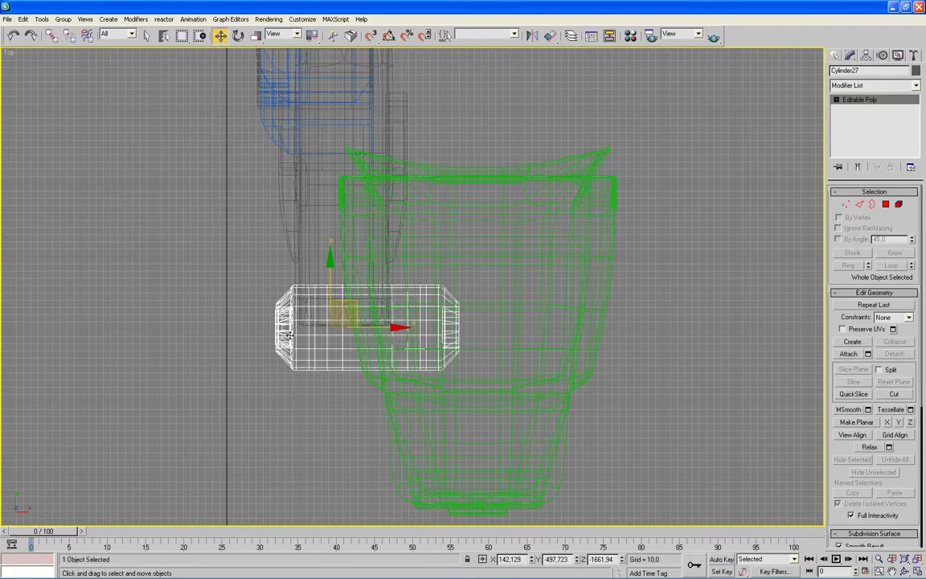
{"action": "left_click", "coordinate": [845, 204]}
{"action": "key", "text": "ctrl+a"}
{"action": "scroll", "coordinate": [386, 376], "scroll_direction": "up", "scroll_amount": 3}
{"action": "scroll", "coordinate": [384, 371], "scroll_direction": "up", "scroll_amount": 3}
{"action": "mouse_move", "coordinate": [380, 367]}
{"action": "middle_mouse_down"}
{"action": "mouse_move", "coordinate": [518, 267]}
{"action": "mouse_move", "coordinate": [507, 278]}
{"action": "middle_mouse_up"}
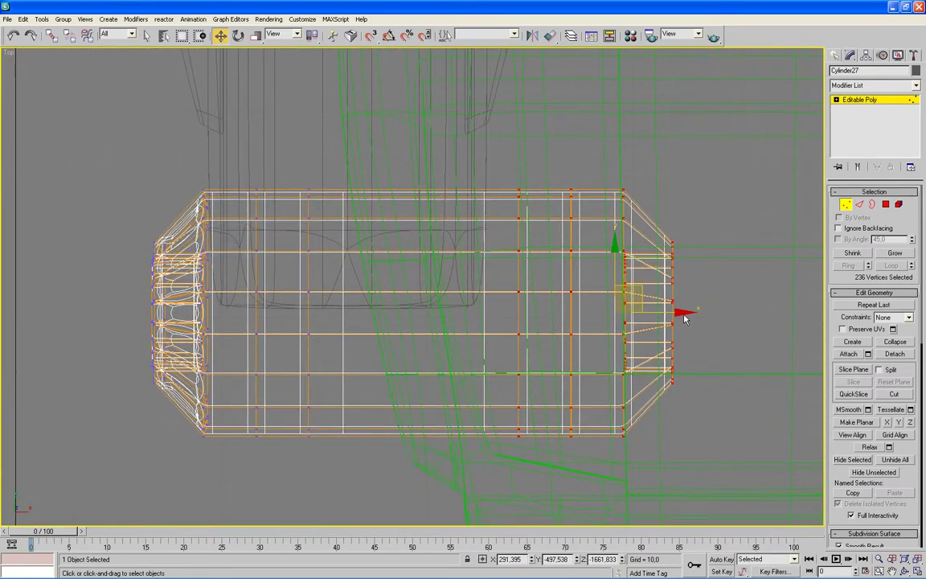
{"action": "left_click_drag", "start_coordinate": [681, 313], "coordinate": [545, 315]}
{"action": "left_click", "coordinate": [848, 206]}
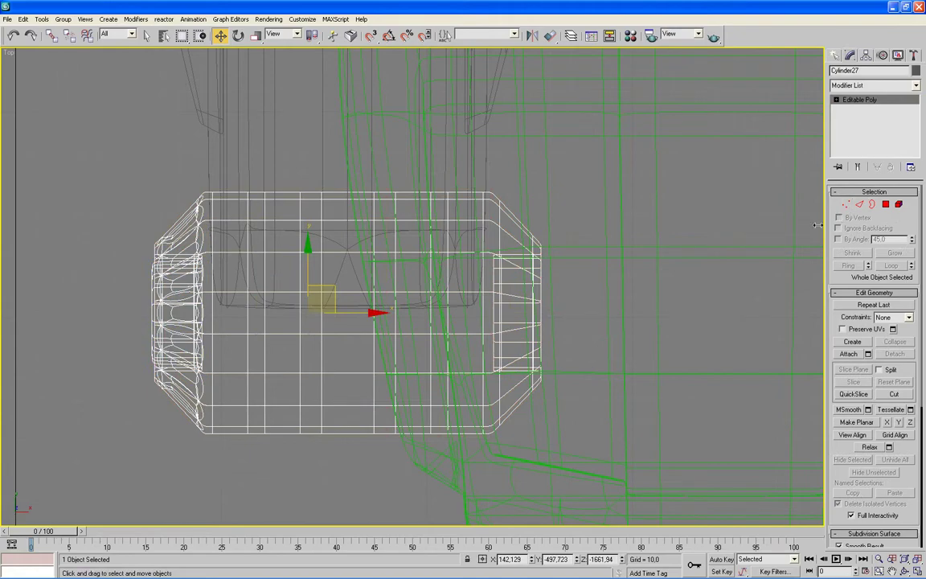
{"action": "key", "text": "alt+w"}
{"action": "right_click", "coordinate": [599, 329]}
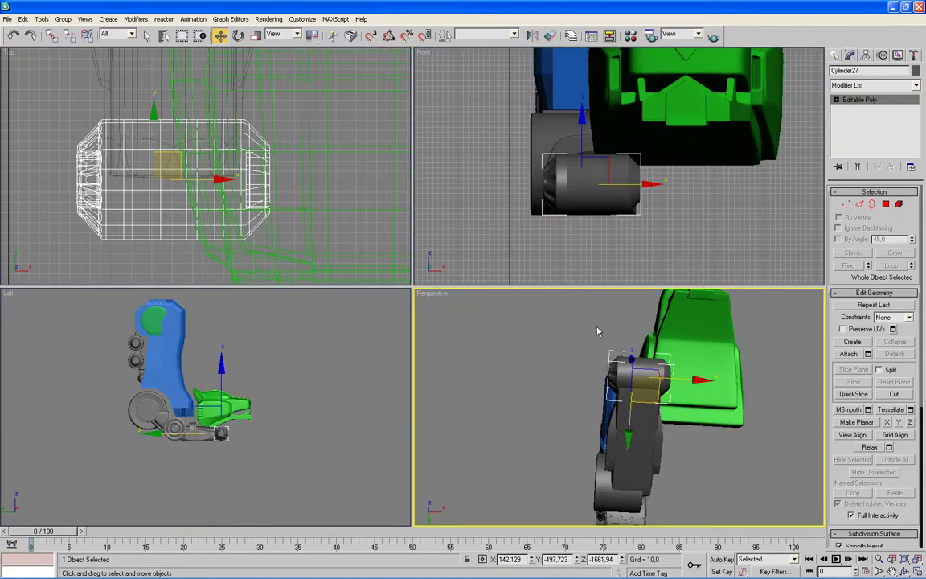
- Draw a new box, Box142, in the Front view
{"action": "key", "text": "alt+w"}
{"action": "mouse_move", "coordinate": [575, 328]}
{"action": "middle_mouse_down", "text": "alt"}
{"action": "mouse_move", "coordinate": [563, 330]}
{"action": "mouse_move", "coordinate": [575, 388]}
{"action": "mouse_move", "coordinate": [615, 418]}
{"action": "mouse_move", "coordinate": [605, 415]}
{"action": "middle_mouse_up", "text": "alt"}
{"action": "left_click", "coordinate": [835, 56]}
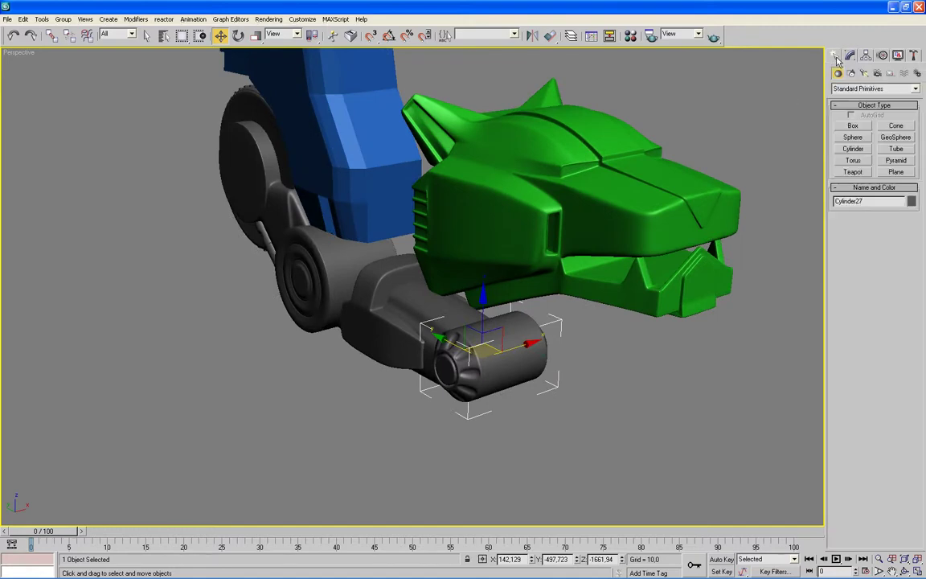
{"action": "key", "text": "alt+w"}
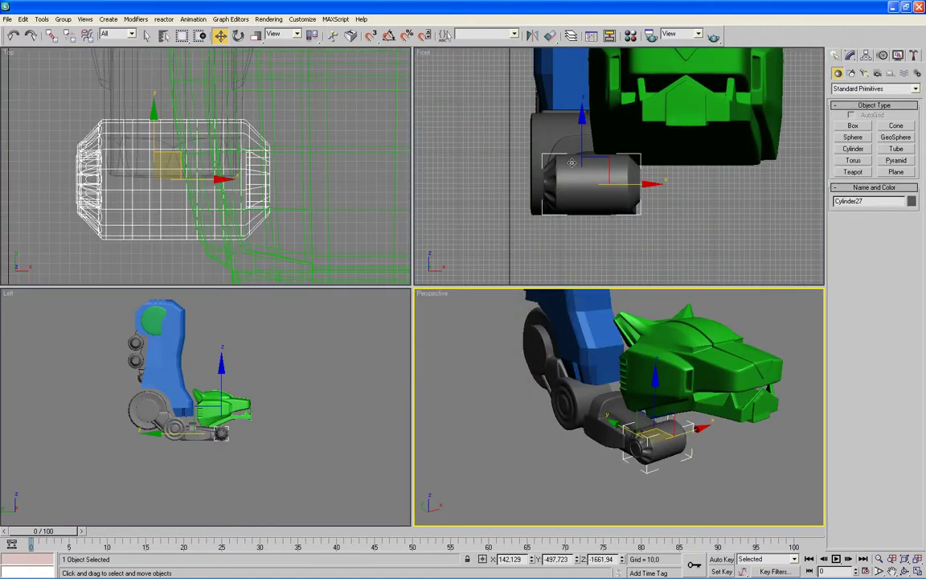
{"action": "left_click", "coordinate": [852, 126]}
{"action": "left_click_drag", "start_coordinate": [561, 157], "coordinate": [637, 231]}
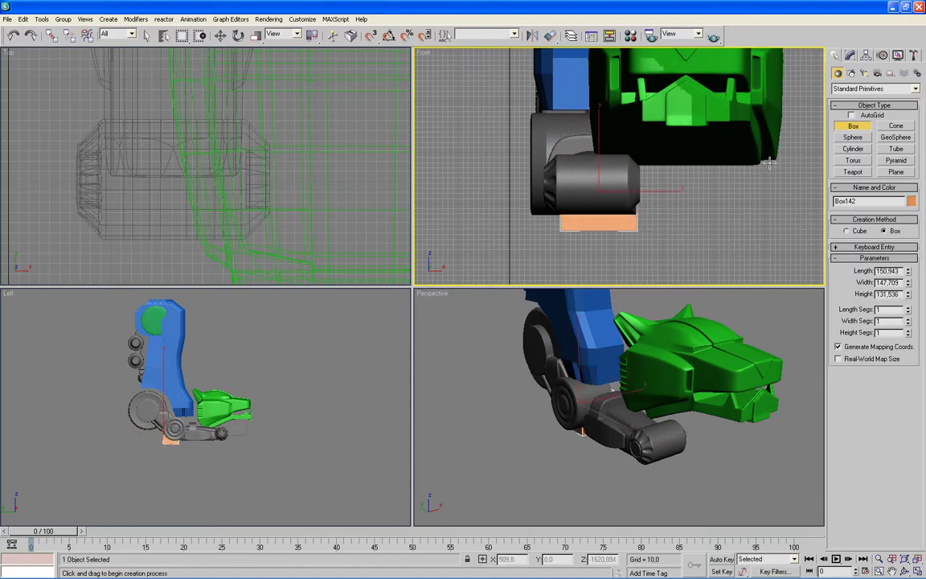
{"action": "left_click", "coordinate": [691, 143]}
{"action": "left_click", "coordinate": [221, 35]}
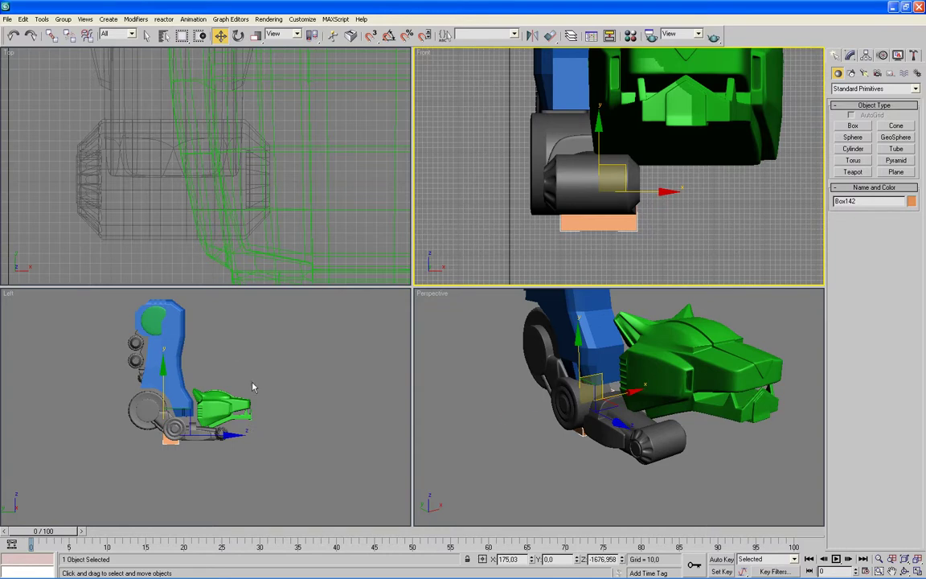
- Move Box142 under the green head's jaw and give it 2 height segments
{"action": "left_click", "coordinate": [182, 399]}
{"action": "left_click_drag", "start_coordinate": [191, 408], "coordinate": [258, 406]}
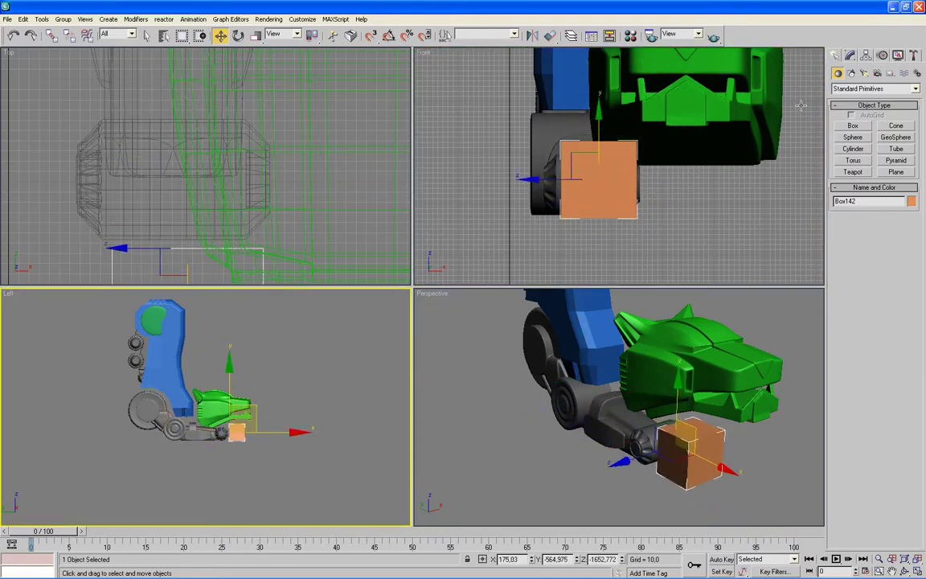
{"action": "left_click", "coordinate": [849, 63]}
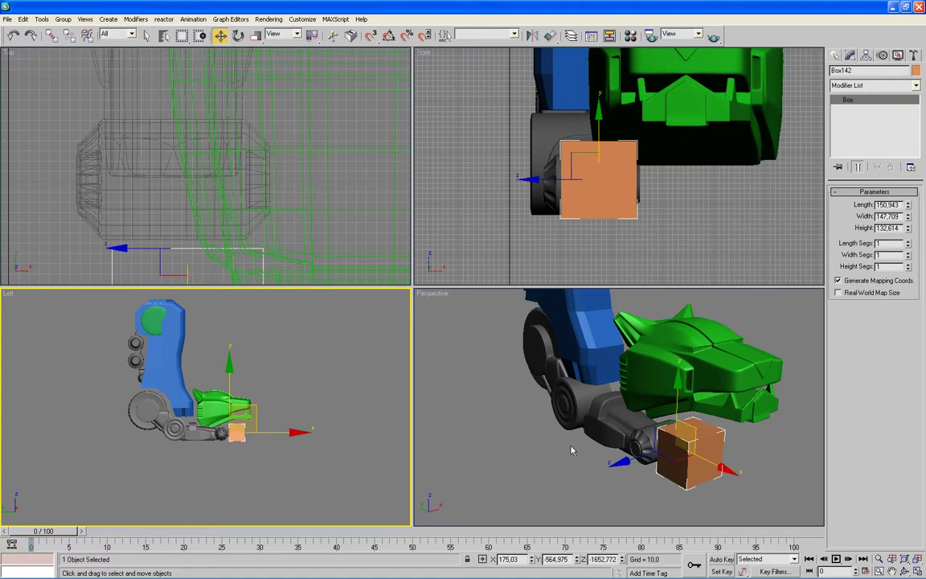
{"action": "middle_click_drag", "start_coordinate": [571, 448], "coordinate": [592, 441], "text": "alt"}
{"action": "key", "text": "alt+w"}
{"action": "key", "text": "F4"}
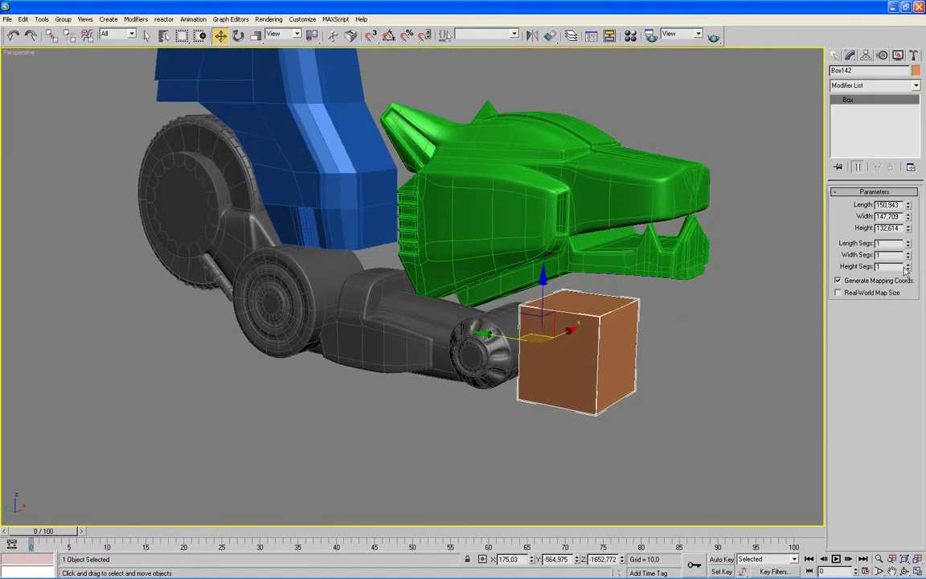
{"action": "left_click", "coordinate": [908, 264]}
{"action": "right_click", "coordinate": [560, 391]}
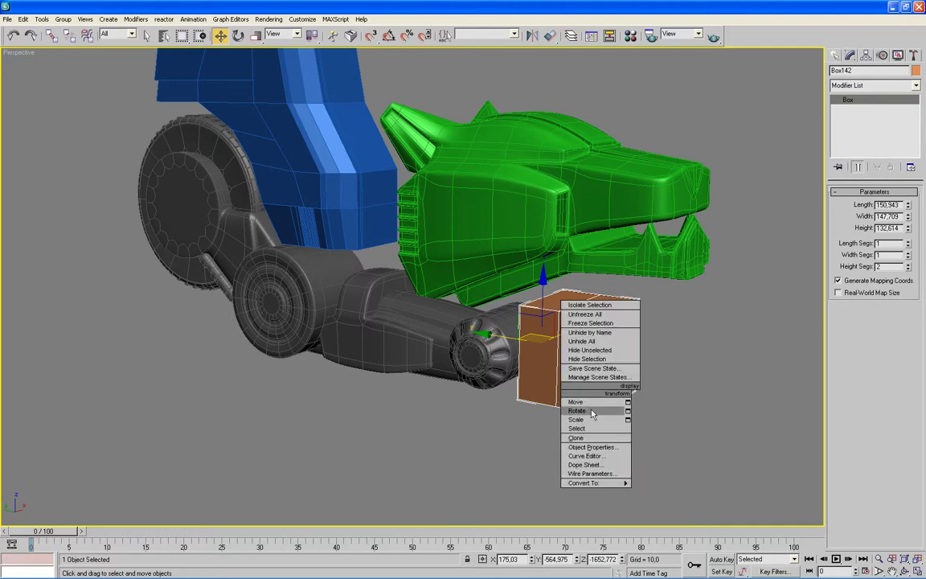
- Convert Box142 to an Editable Poly and zoom the Left view onto it at vertex level
{"action": "left_click", "coordinate": [675, 446]}
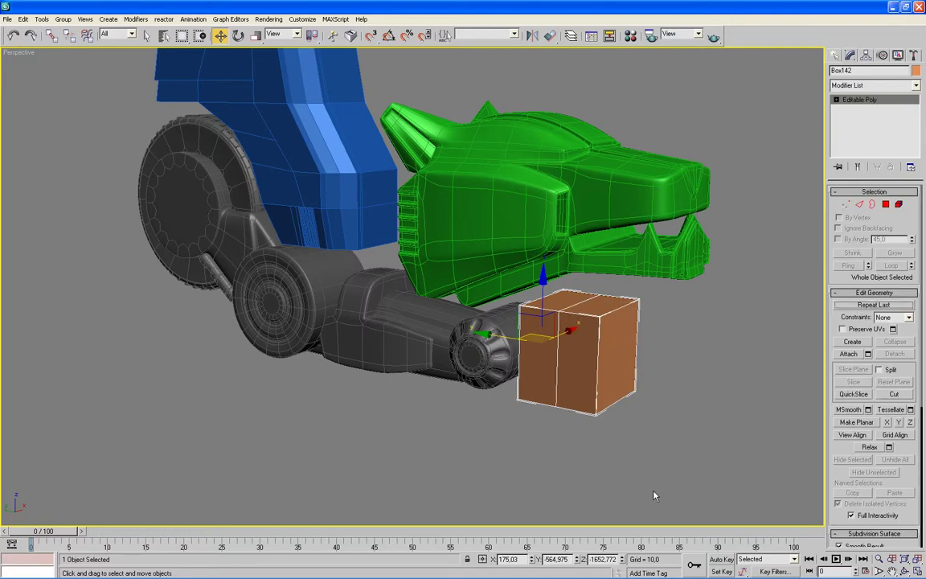
{"action": "left_click", "coordinate": [844, 204]}
{"action": "key", "text": "alt+w"}
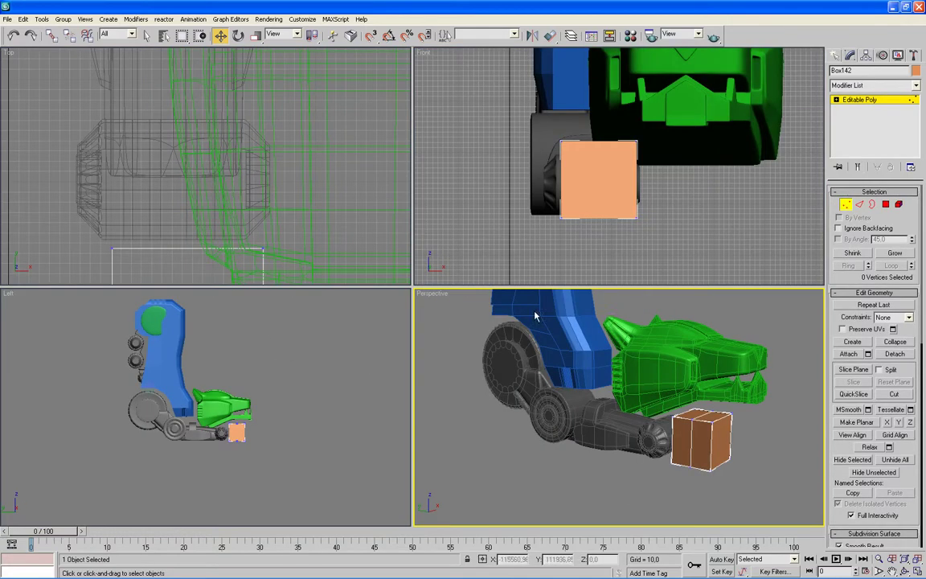
{"action": "left_click", "coordinate": [257, 346]}
{"action": "key", "text": "alt+w"}
{"action": "key", "text": "F4"}
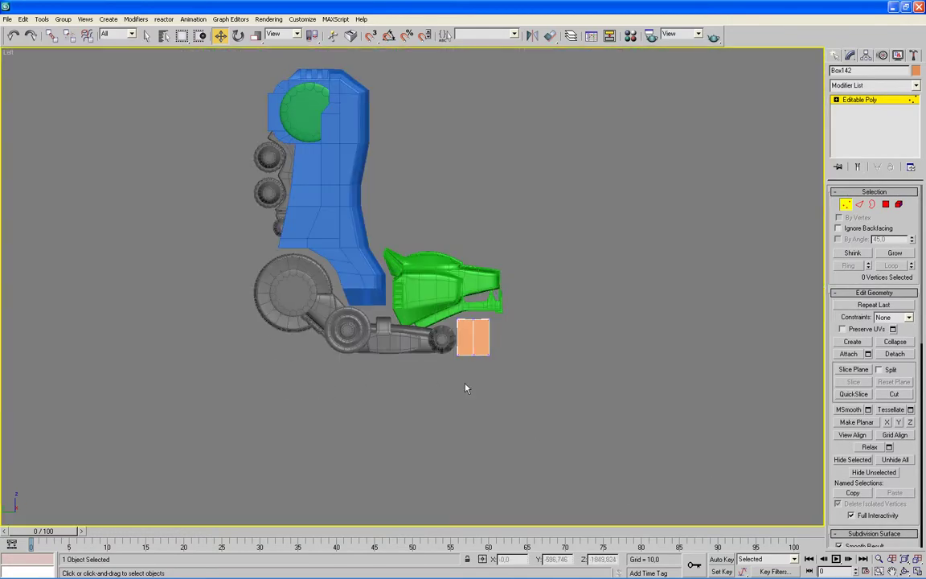
{"action": "scroll", "coordinate": [464, 387], "scroll_direction": "up", "scroll_amount": 4}
{"action": "scroll", "coordinate": [514, 384], "scroll_direction": "up", "scroll_amount": 2}
{"action": "scroll", "coordinate": [550, 379], "scroll_direction": "up", "scroll_amount": 1}
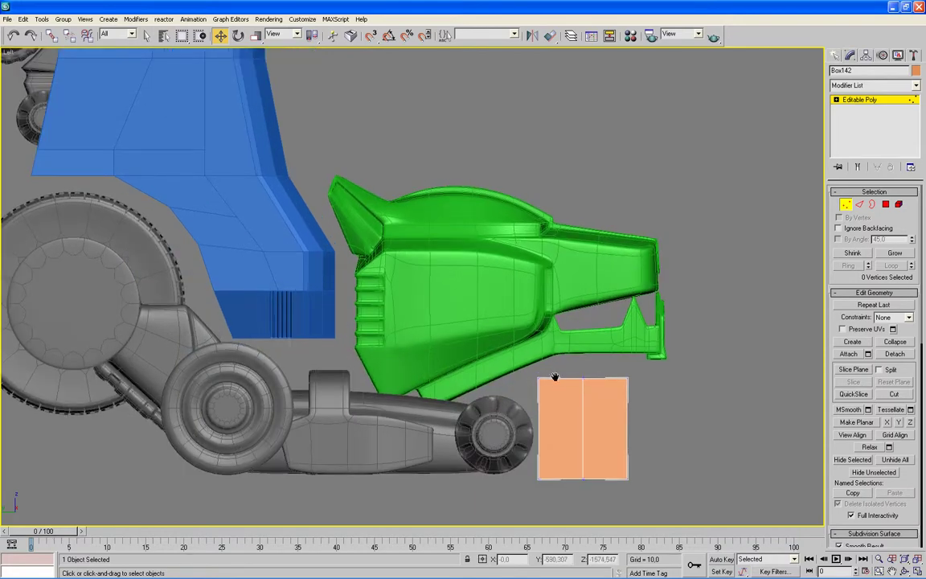
{"action": "middle_click_drag", "start_coordinate": [554, 377], "coordinate": [549, 314]}
- Shift the box against the cylinder end, slant its top-left corner and lower its top
{"action": "left_click_drag", "start_coordinate": [559, 367], "coordinate": [560, 366]}
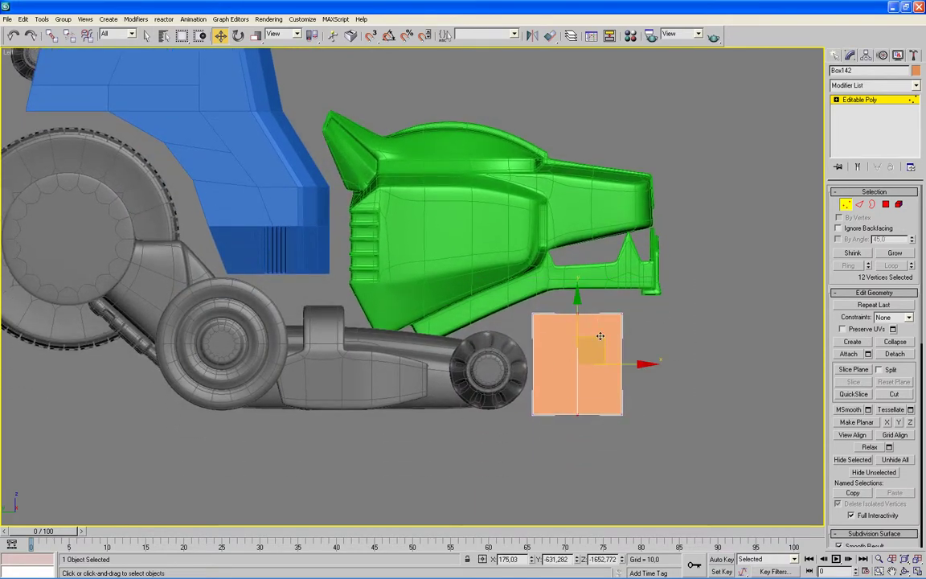
{"action": "left_click_drag", "start_coordinate": [599, 338], "coordinate": [575, 330]}
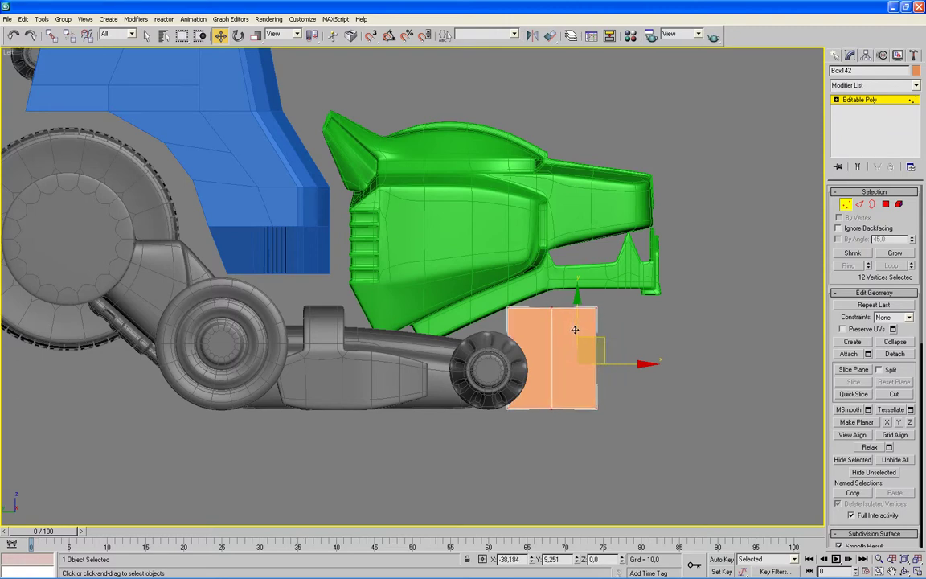
{"action": "left_click_drag", "start_coordinate": [576, 331], "coordinate": [573, 330]}
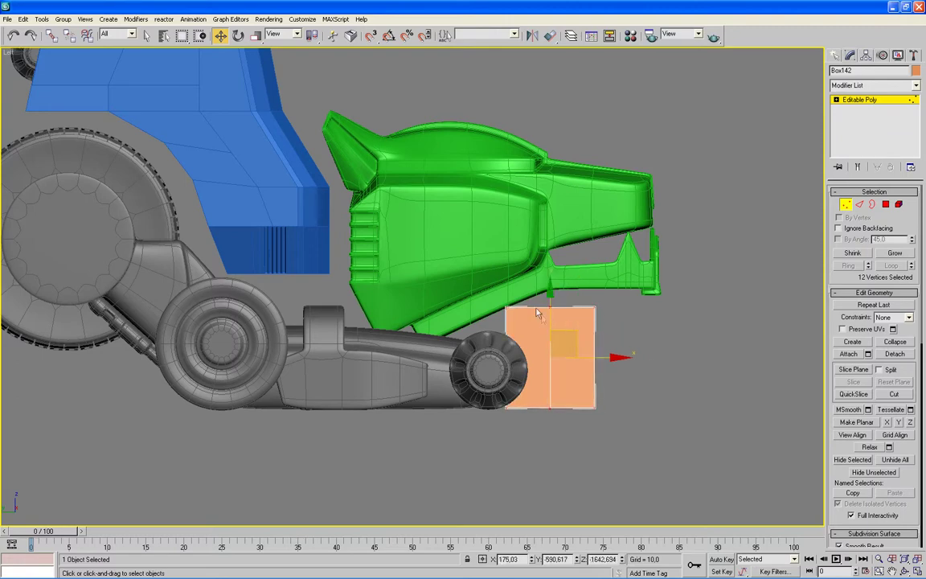
{"action": "left_click_drag", "start_coordinate": [531, 293], "coordinate": [482, 321]}
{"action": "left_click_drag", "start_coordinate": [504, 241], "coordinate": [504, 265]}
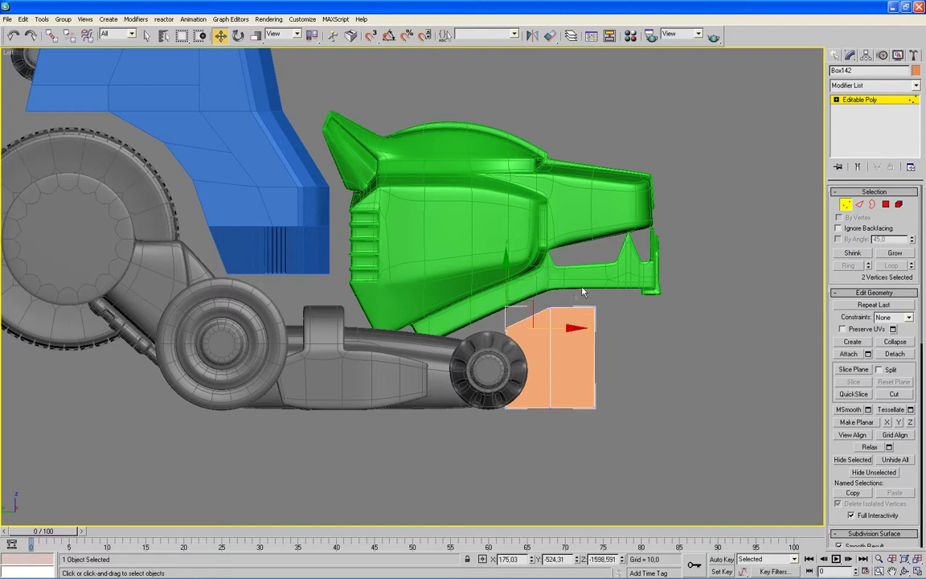
{"action": "left_click_drag", "start_coordinate": [534, 335], "coordinate": [611, 297]}
{"action": "left_click_drag", "start_coordinate": [572, 308], "coordinate": [572, 319]}
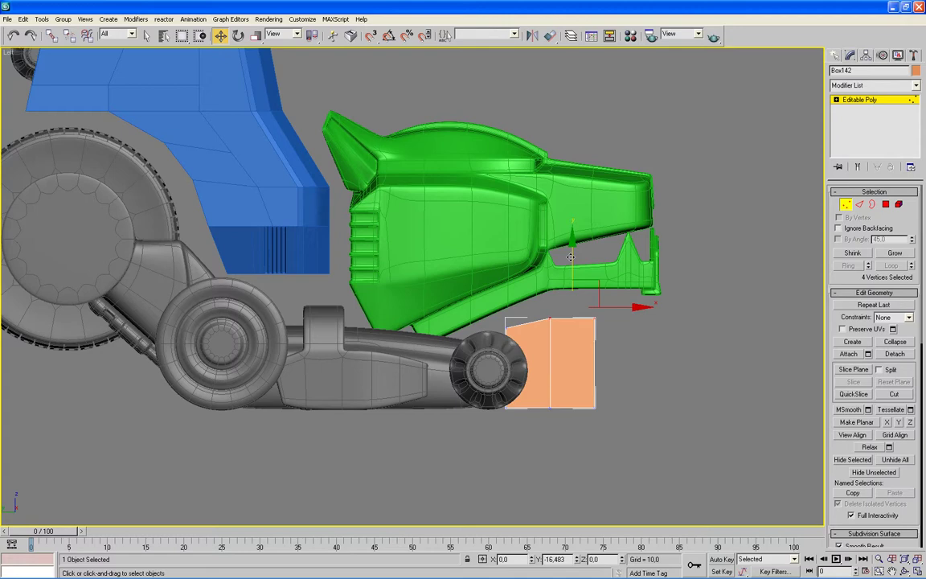
{"action": "left_click_drag", "start_coordinate": [570, 256], "coordinate": [569, 261]}
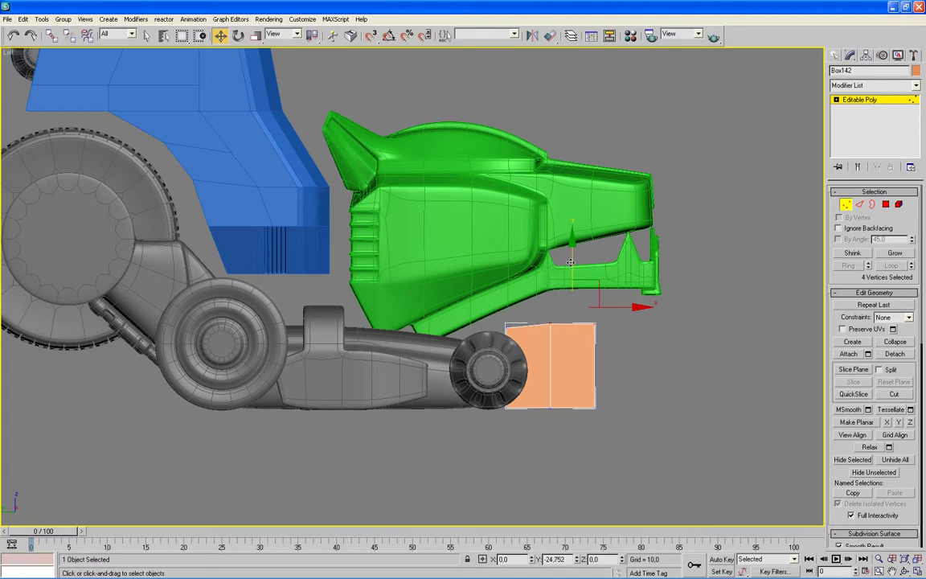
- Push the box's right side outward, drop its top-right corner and lower the peak
{"action": "left_click_drag", "start_coordinate": [633, 303], "coordinate": [553, 422]}
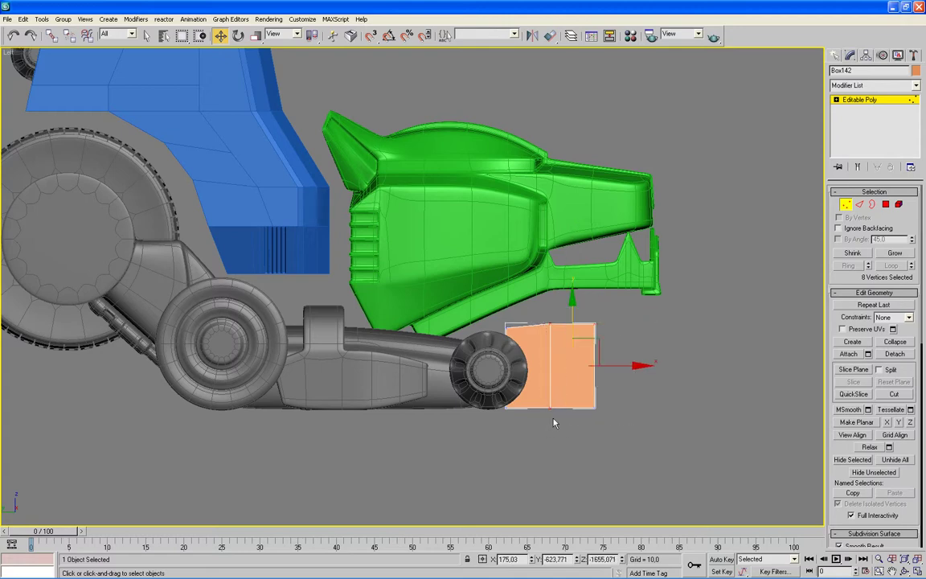
{"action": "left_click_drag", "start_coordinate": [604, 315], "coordinate": [569, 411]}
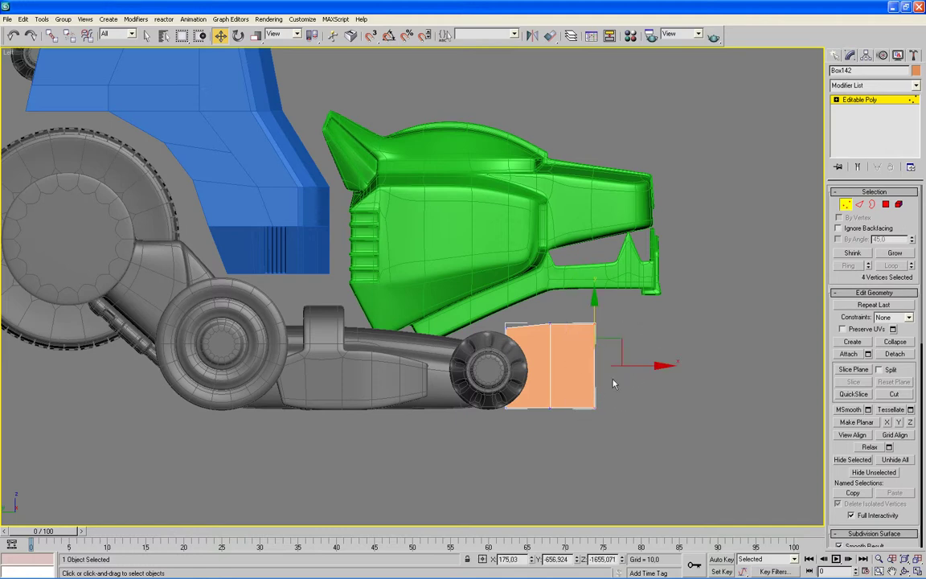
{"action": "mouse_move", "coordinate": [622, 366]}
{"action": "left_mouse_down"}
{"action": "mouse_move", "coordinate": [632, 309]}
{"action": "mouse_move", "coordinate": [595, 330]}
{"action": "left_mouse_up"}
{"action": "left_click_drag", "start_coordinate": [604, 262], "coordinate": [603, 302]}
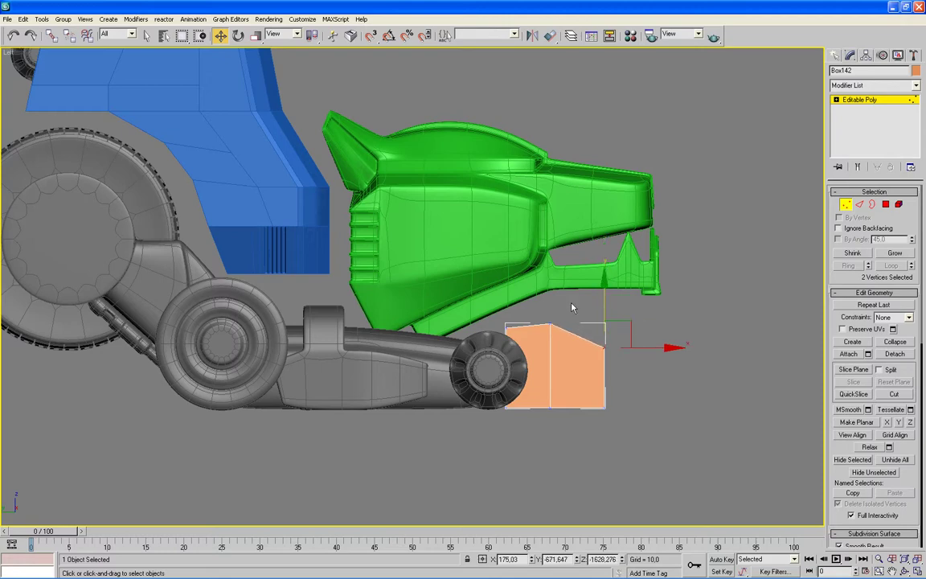
{"action": "left_click_drag", "start_coordinate": [494, 291], "coordinate": [543, 330]}
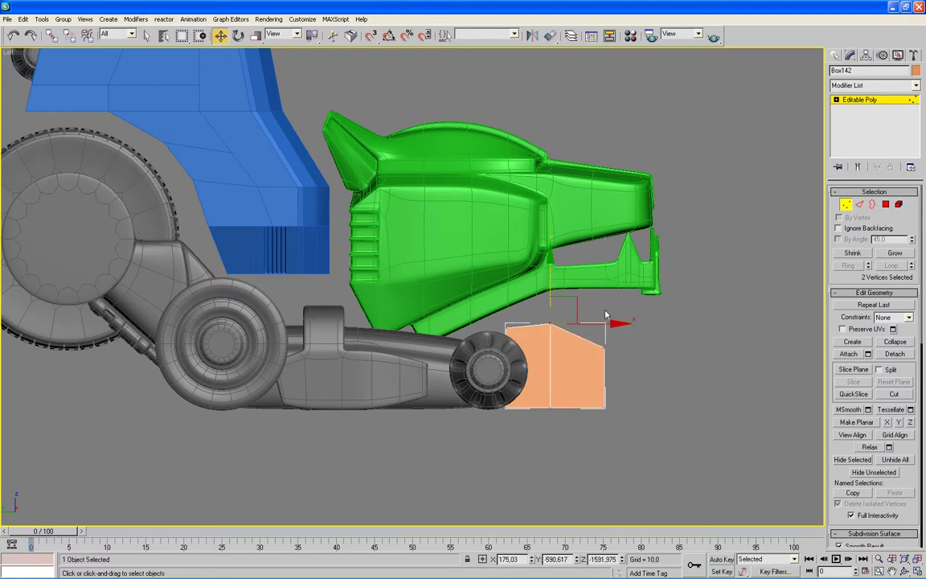
{"action": "left_click_drag", "start_coordinate": [551, 270], "coordinate": [550, 274]}
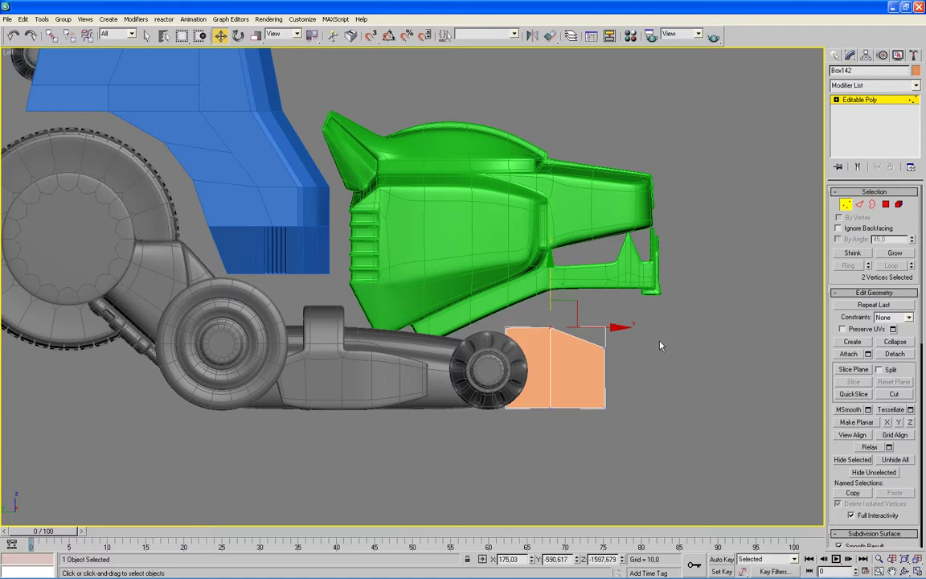
- In the Top view, narrow the box by adjusting its left and right side vertices
{"action": "key", "text": "alt+w"}
{"action": "key", "text": "alt+w"}
{"action": "mouse_move", "coordinate": [754, 408]}
{"action": "middle_mouse_down", "text": "alt"}
{"action": "mouse_move", "coordinate": [692, 409]}
{"action": "mouse_move", "coordinate": [633, 376]}
{"action": "mouse_move", "coordinate": [651, 438]}
{"action": "mouse_move", "coordinate": [659, 417]}
{"action": "middle_mouse_up", "text": "alt"}
{"action": "key", "text": "alt+w"}
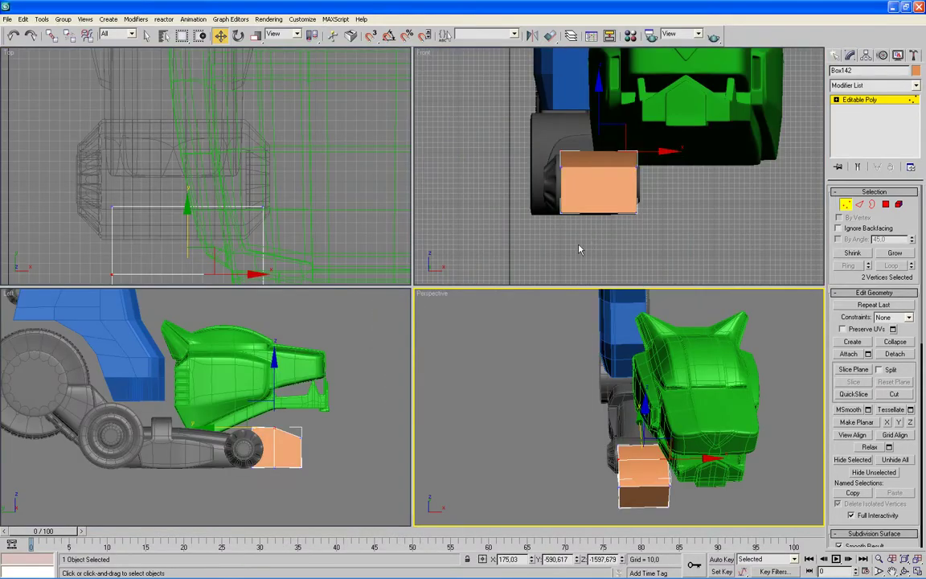
{"action": "key", "text": "alt+w"}
{"action": "middle_click_drag", "start_coordinate": [336, 234], "coordinate": [510, 94]}
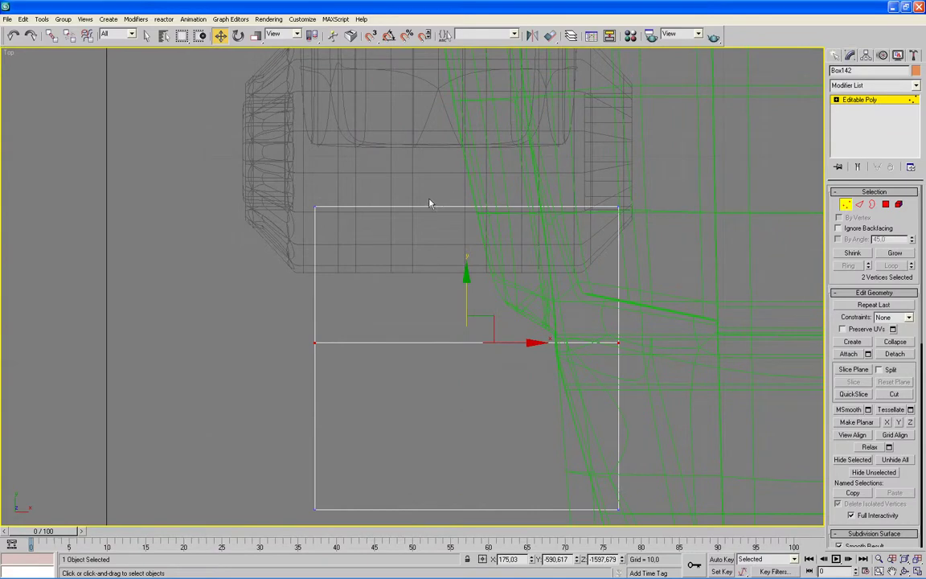
{"action": "scroll", "coordinate": [396, 191], "scroll_direction": "down", "scroll_amount": 2}
{"action": "left_click_drag", "start_coordinate": [299, 506], "coordinate": [382, 221]}
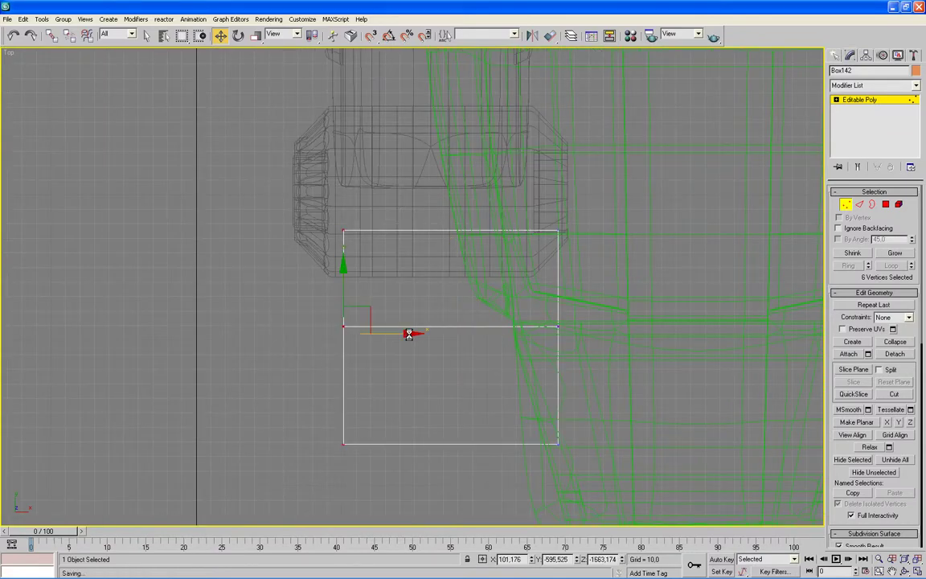
{"action": "left_click_drag", "start_coordinate": [397, 334], "coordinate": [398, 334]}
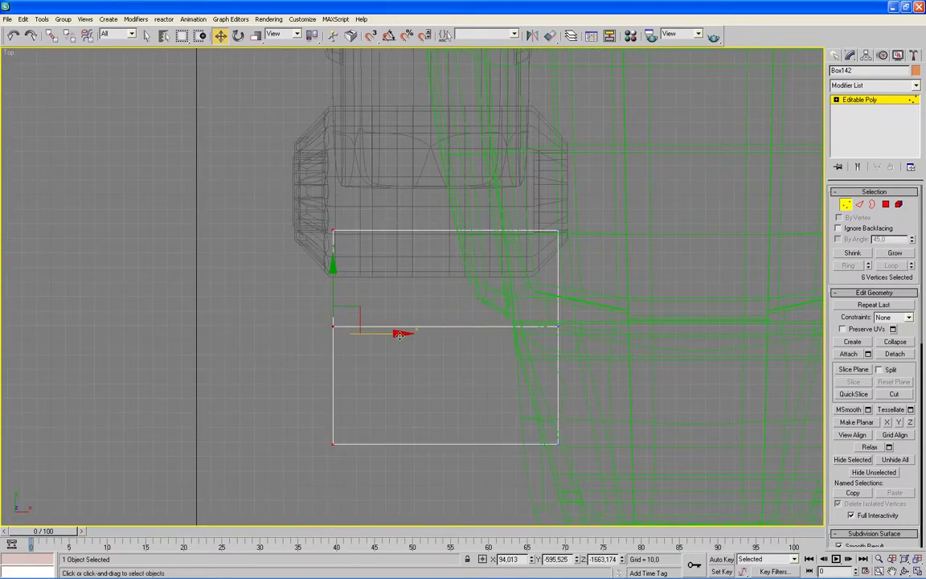
{"action": "left_click_drag", "start_coordinate": [399, 334], "coordinate": [397, 334]}
{"action": "left_click_drag", "start_coordinate": [470, 473], "coordinate": [586, 368]}
{"action": "left_click_drag", "start_coordinate": [622, 333], "coordinate": [591, 334]}
- In the side view, shift the box's right-side vertices slightly left
{"action": "key", "text": "alt+w"}
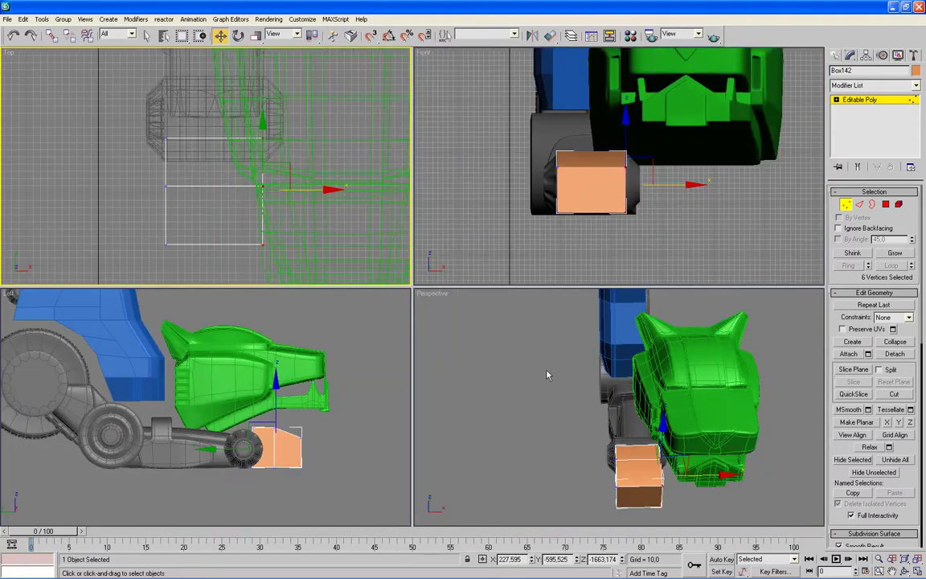
{"action": "middle_click", "coordinate": [371, 411]}
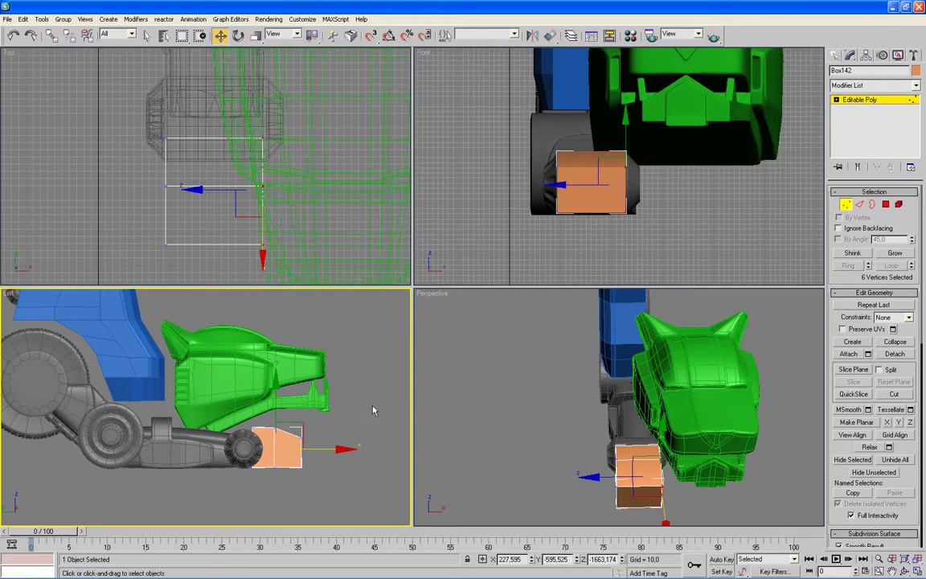
{"action": "key", "text": "alt+w"}
{"action": "scroll", "coordinate": [475, 396], "scroll_direction": "down", "scroll_amount": 1}
{"action": "scroll", "coordinate": [476, 396], "scroll_direction": "down", "scroll_amount": 2}
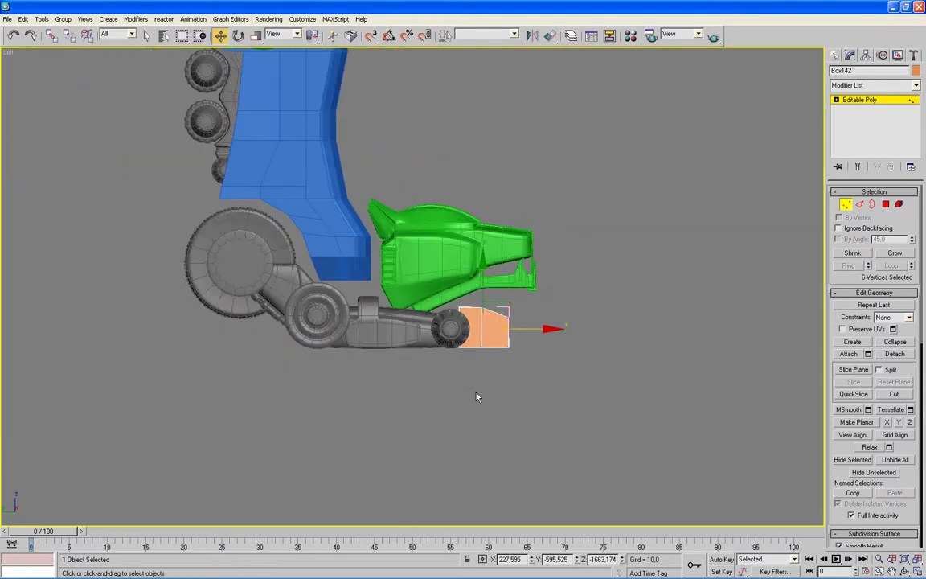
{"action": "left_click", "coordinate": [529, 322]}
{"action": "left_click_drag", "start_coordinate": [554, 245], "coordinate": [438, 329]}
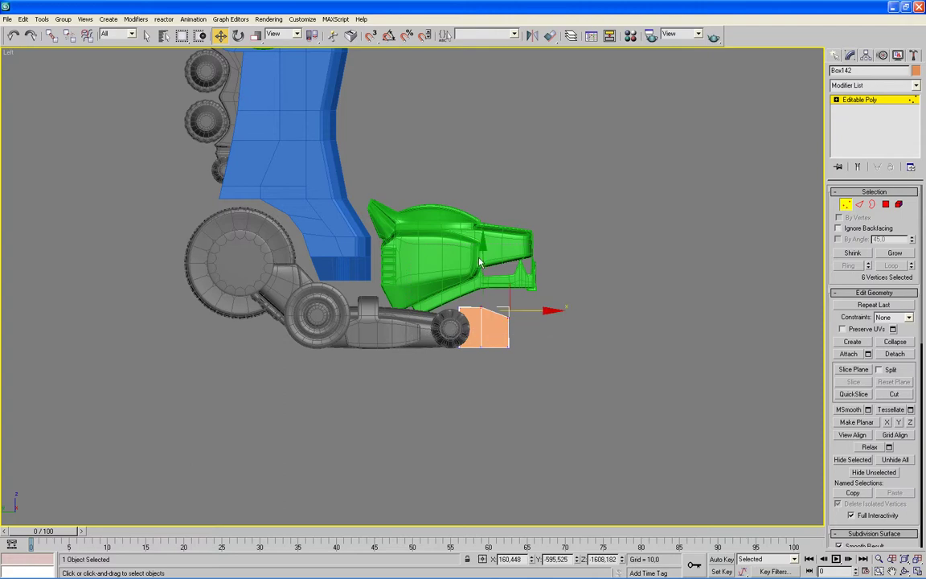
{"action": "left_click", "coordinate": [547, 325]}
{"action": "left_click_drag", "start_coordinate": [554, 281], "coordinate": [480, 351]}
{"action": "left_click_drag", "start_coordinate": [553, 330], "coordinate": [541, 330]}
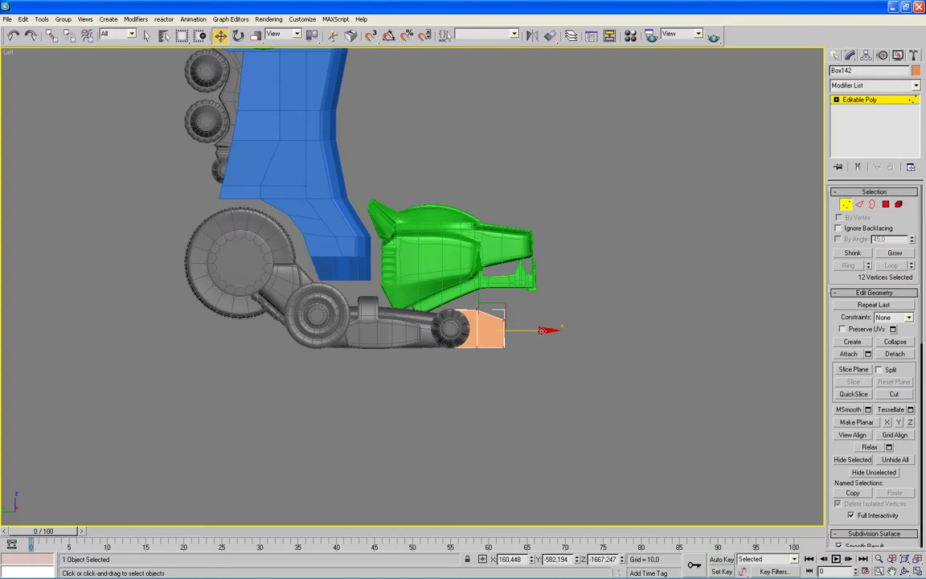
- Move the two left-edge corner vertices left to slope the box
{"action": "key", "text": "alt+w"}
{"action": "right_click", "coordinate": [466, 428]}
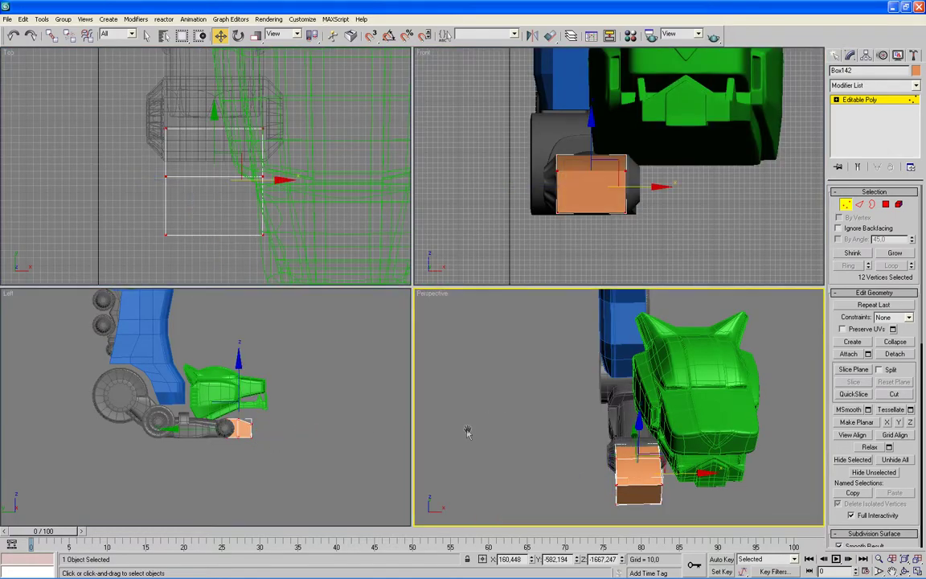
{"action": "key", "text": "alt+w"}
{"action": "mouse_move", "coordinate": [487, 442]}
{"action": "middle_mouse_down", "text": "alt"}
{"action": "mouse_move", "coordinate": [585, 403]}
{"action": "mouse_move", "coordinate": [546, 370]}
{"action": "middle_mouse_up", "text": "alt"}
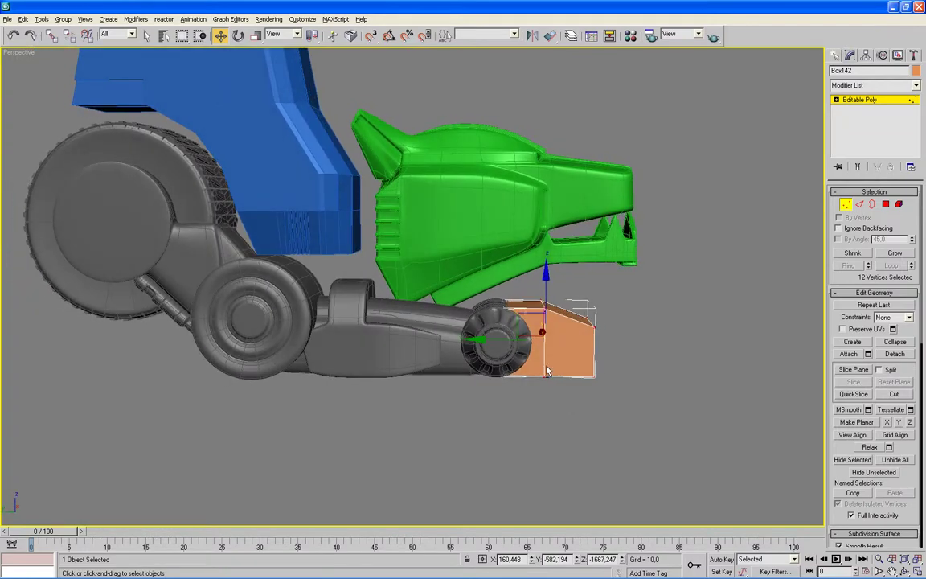
{"action": "left_click", "coordinate": [504, 302]}
{"action": "key", "text": "alt+w"}
{"action": "right_click", "coordinate": [314, 355]}
{"action": "key", "text": "alt+w"}
{"action": "scroll", "coordinate": [375, 372], "scroll_direction": "up", "scroll_amount": 4}
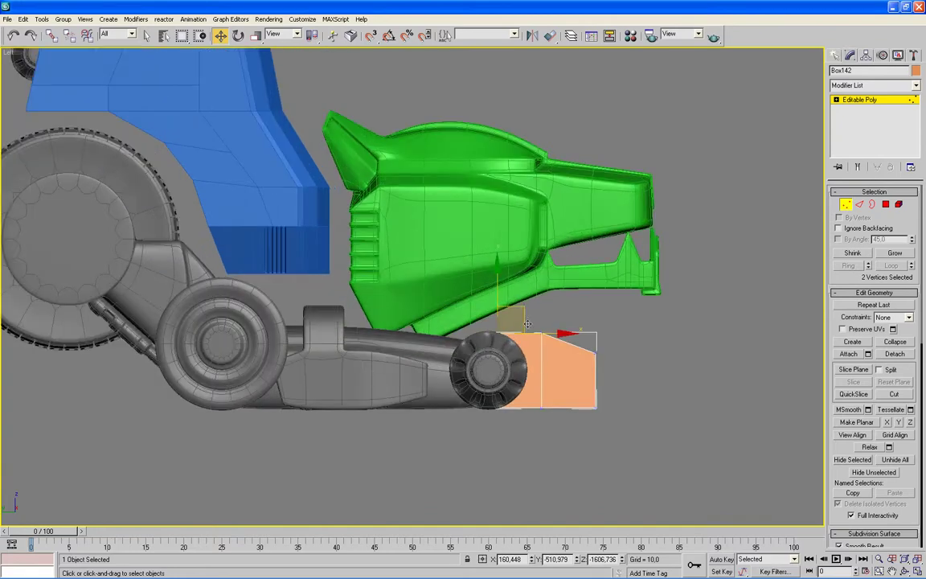
{"action": "left_click_drag", "start_coordinate": [523, 310], "coordinate": [514, 303]}
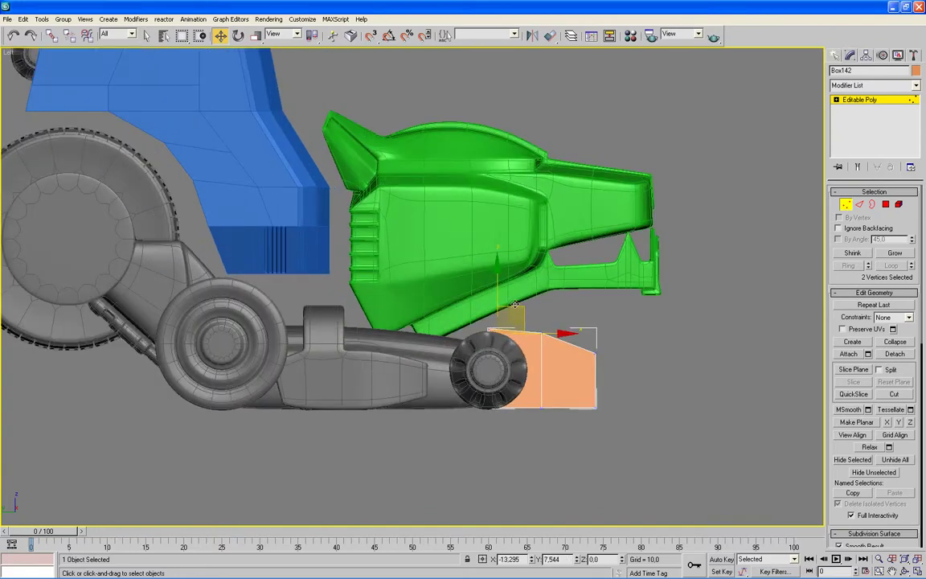
- Switch to Edge level and select an edge on the orange box
{"action": "key", "text": "alt+w"}
{"action": "right_click", "coordinate": [764, 370]}
{"action": "key", "text": "alt+w"}
{"action": "mouse_move", "coordinate": [756, 376]}
{"action": "middle_mouse_down", "text": "alt"}
{"action": "mouse_move", "coordinate": [677, 378]}
{"action": "mouse_move", "coordinate": [690, 376]}
{"action": "middle_mouse_up", "text": "alt"}
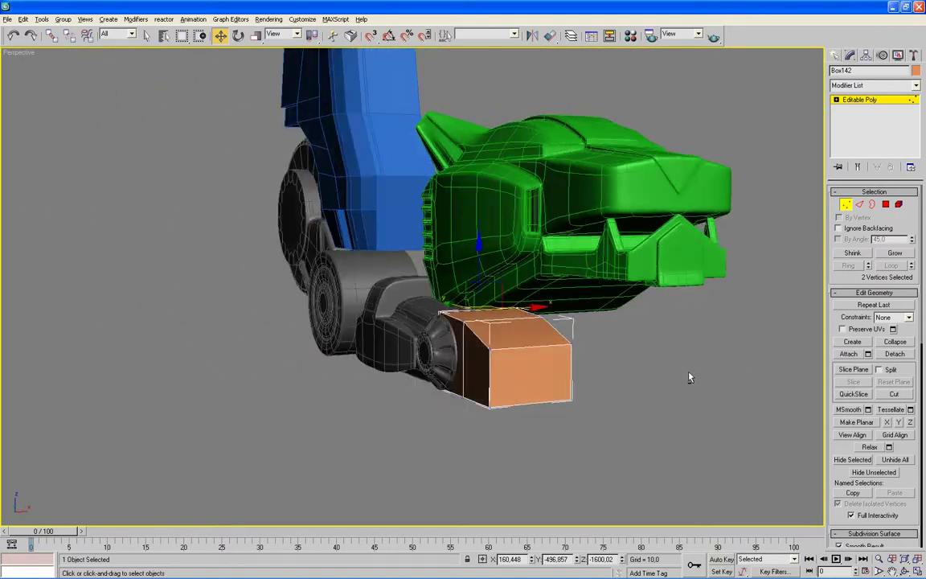
{"action": "key", "text": "2"}
{"action": "left_click", "coordinate": [456, 343]}
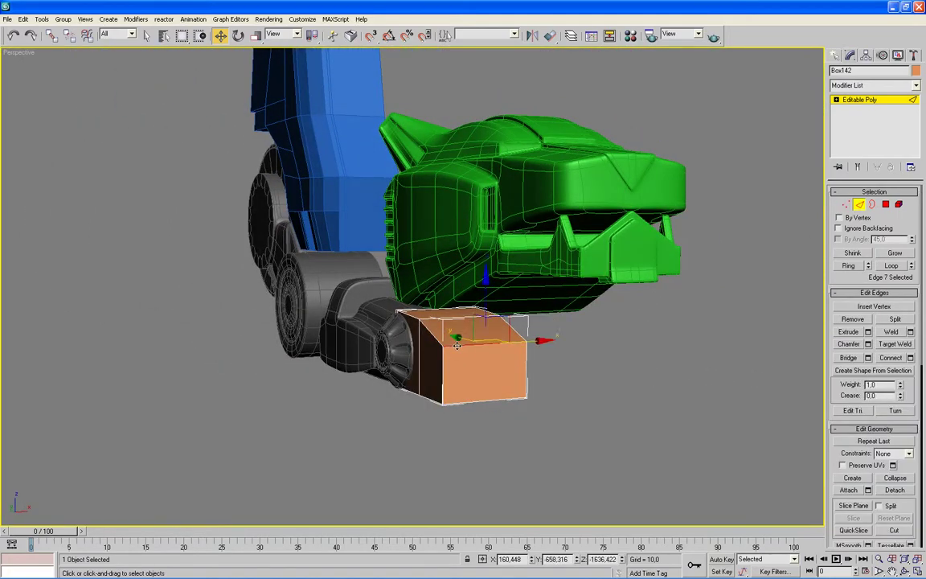
- Connect box edges with 2 segments at pinch 87, then connect a second edge loop
{"action": "left_click", "coordinate": [480, 402], "text": "ctrl"}
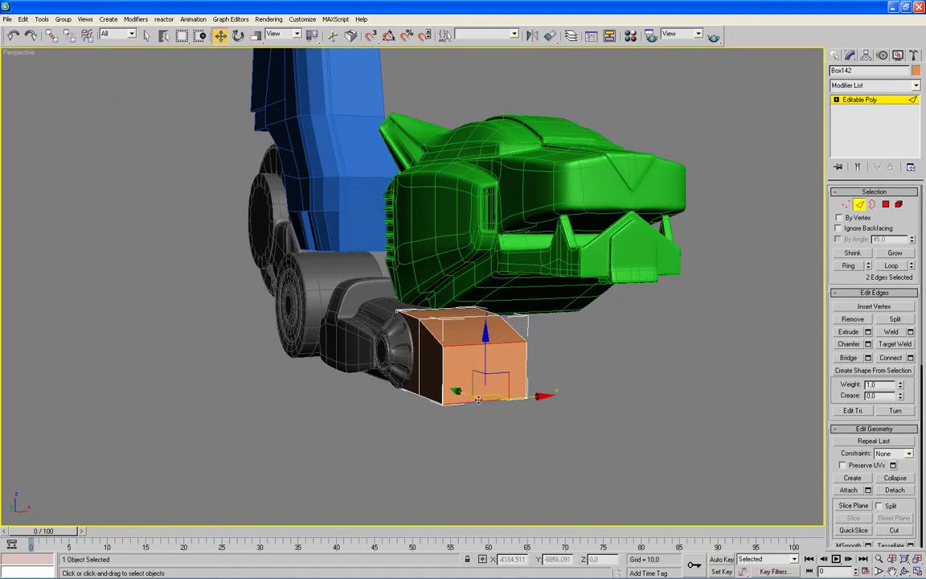
{"action": "left_click", "coordinate": [911, 359]}
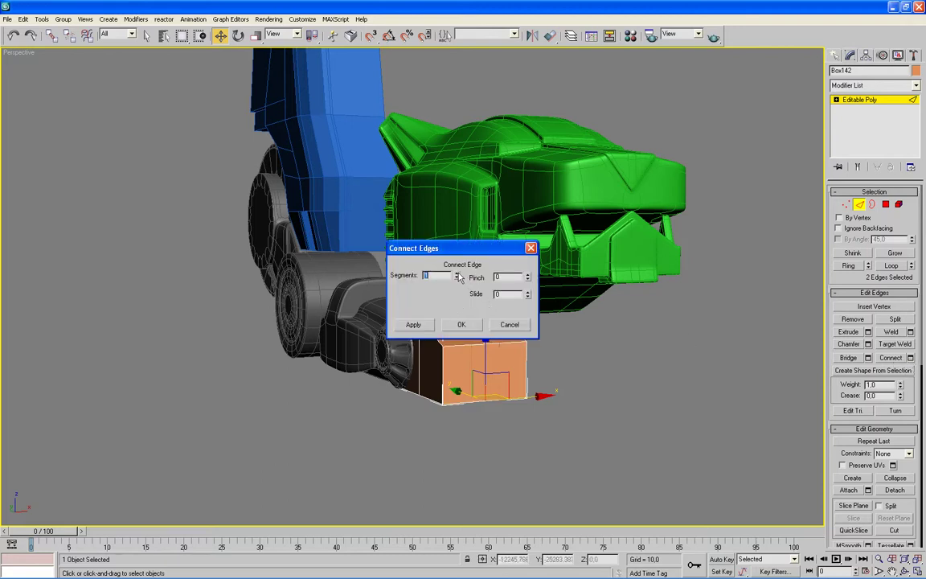
{"action": "left_click_drag", "start_coordinate": [527, 276], "coordinate": [506, 180]}
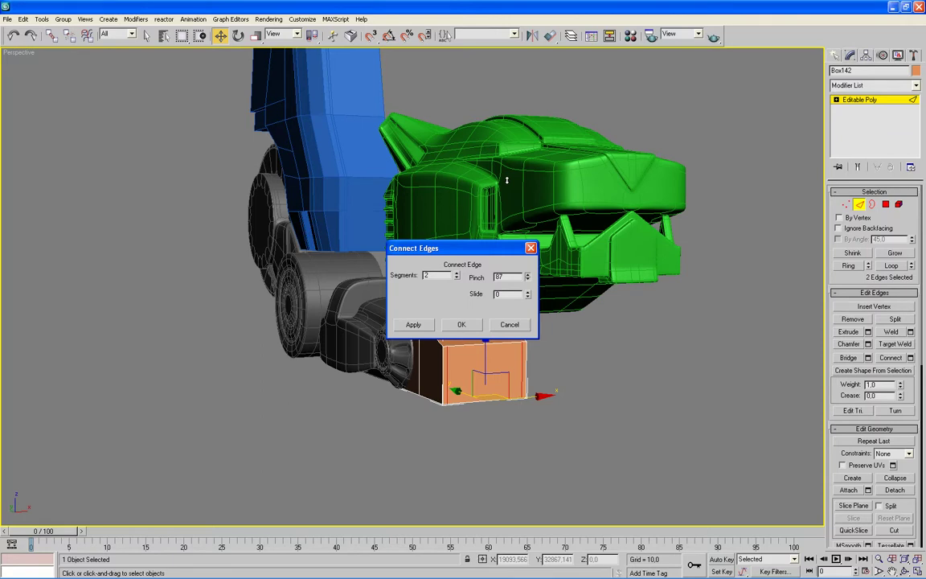
{"action": "left_click", "coordinate": [462, 324]}
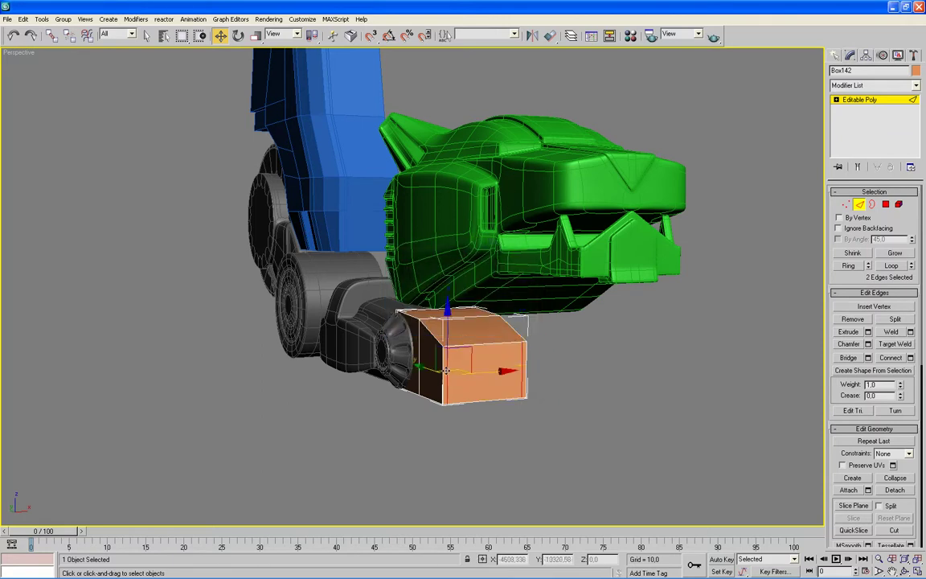
{"action": "double_click", "coordinate": [525, 373], "text": "ctrl"}
{"action": "left_click", "coordinate": [910, 358]}
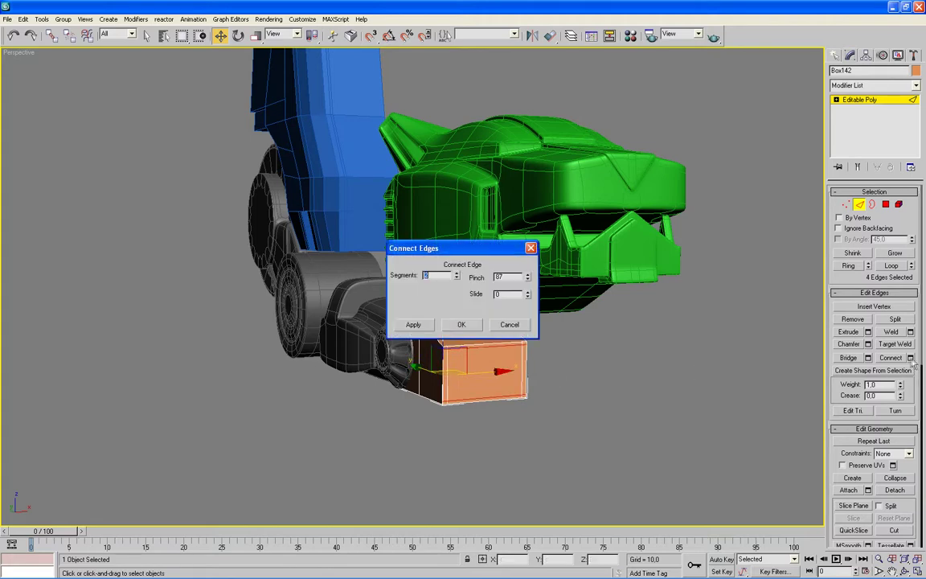
{"action": "left_click", "coordinate": [470, 329]}
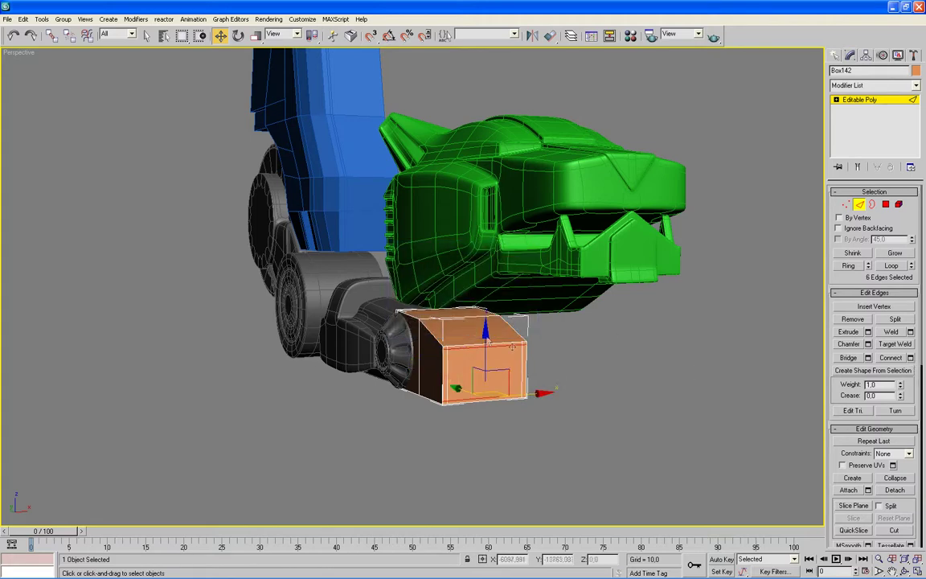
- Extrude the box's front polygon slightly outward, then return to vertex level in the side view
{"action": "key", "text": "4"}
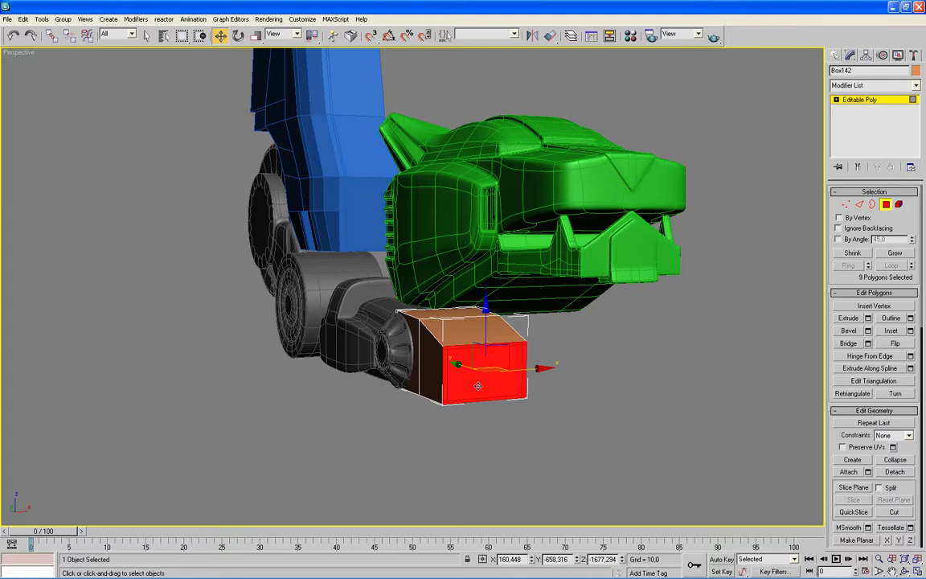
{"action": "left_click", "coordinate": [478, 385]}
{"action": "left_click", "coordinate": [857, 322]}
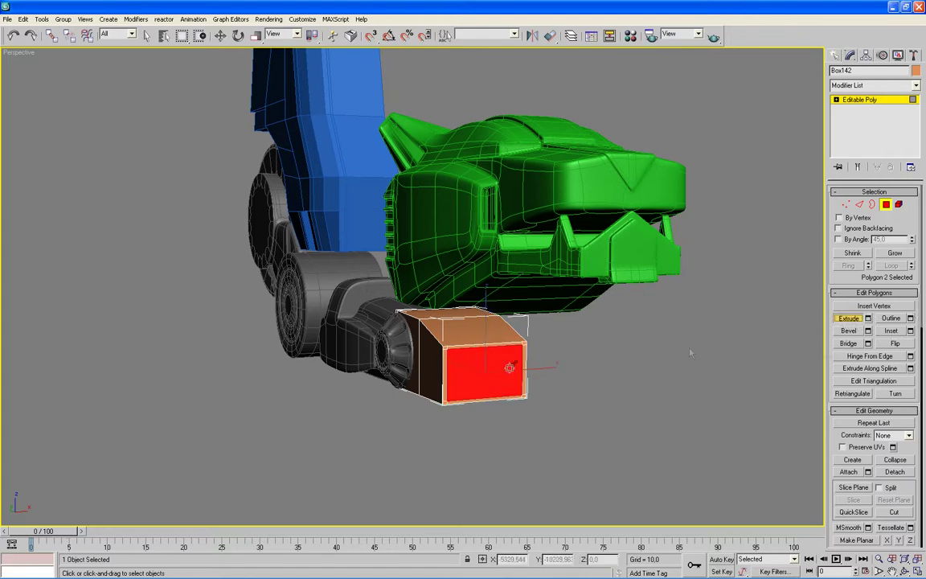
{"action": "left_click_drag", "start_coordinate": [465, 367], "coordinate": [485, 319]}
{"action": "key", "text": "alt+w"}
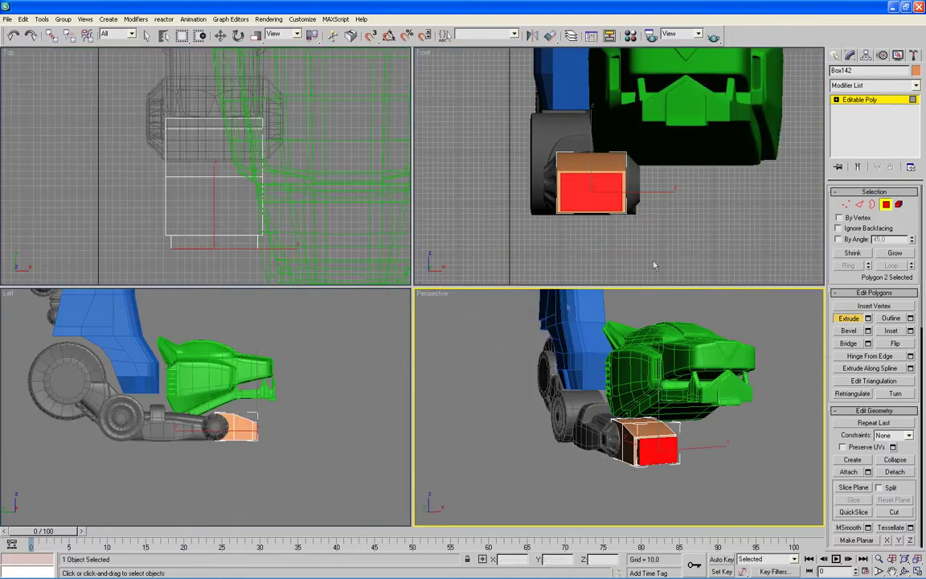
{"action": "key", "text": "1"}
{"action": "left_click", "coordinate": [308, 458]}
{"action": "key", "text": "alt+w"}
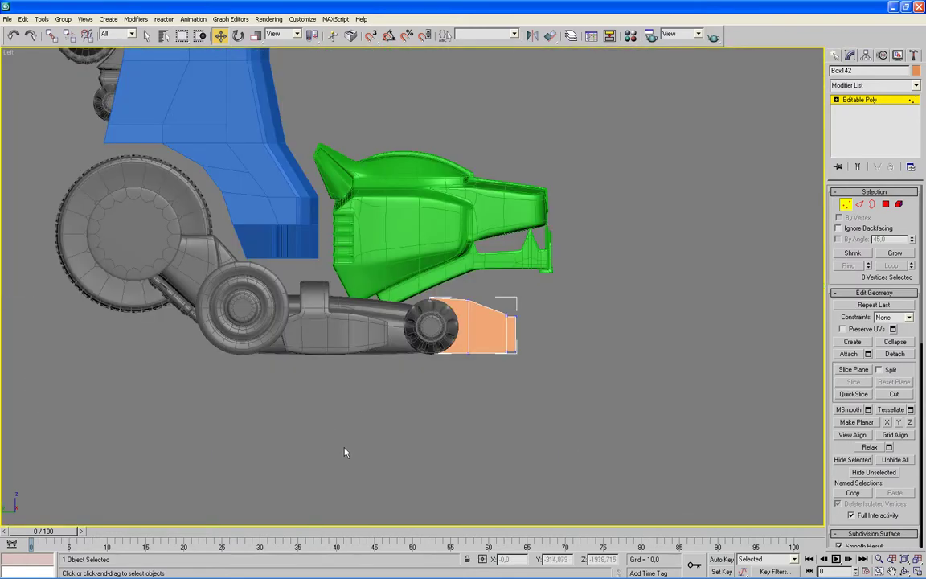
- Slant the box's right end by moving its two end vertices left
{"action": "scroll", "coordinate": [482, 406], "scroll_direction": "up", "scroll_amount": 2}
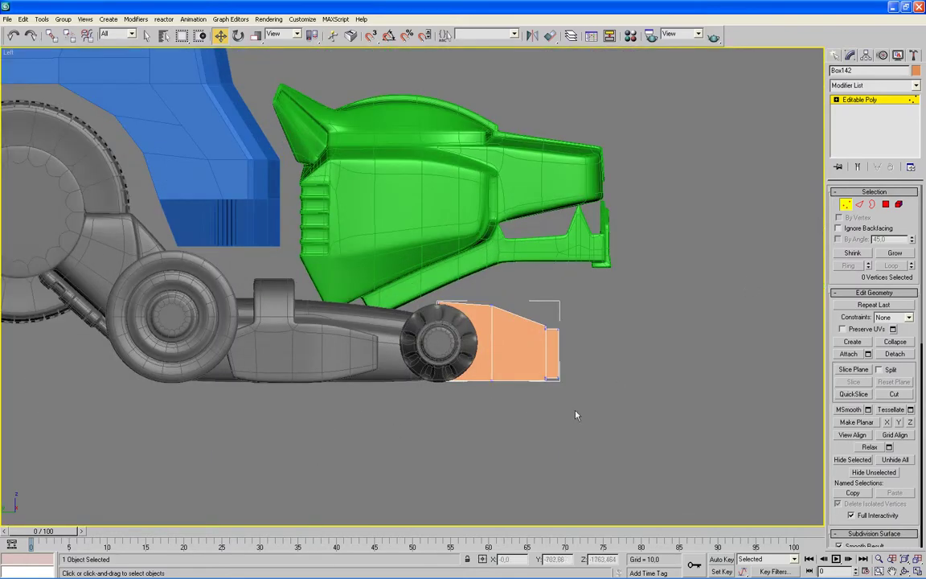
{"action": "left_click_drag", "start_coordinate": [572, 400], "coordinate": [534, 317]}
{"action": "left_click_drag", "start_coordinate": [619, 377], "coordinate": [613, 378]}
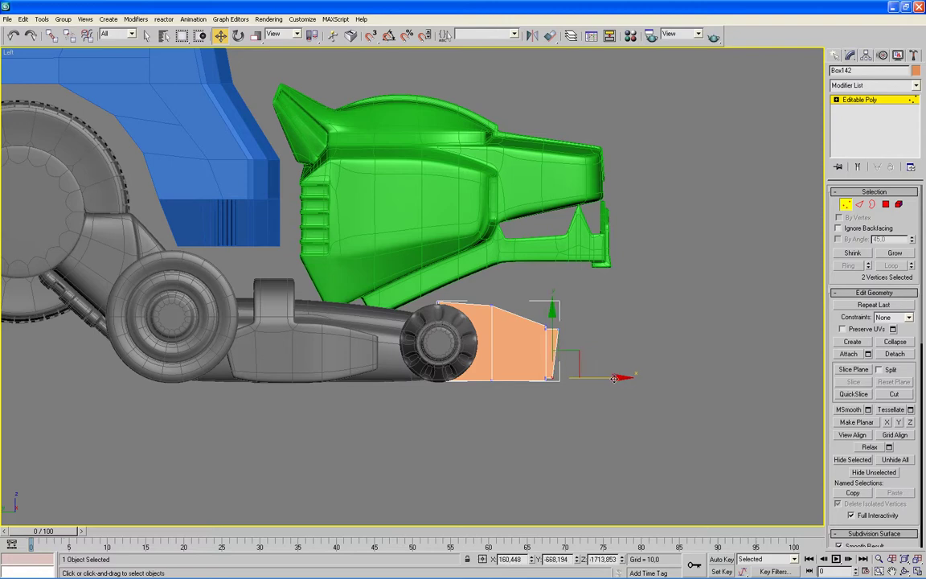
{"action": "left_click", "coordinate": [850, 205]}
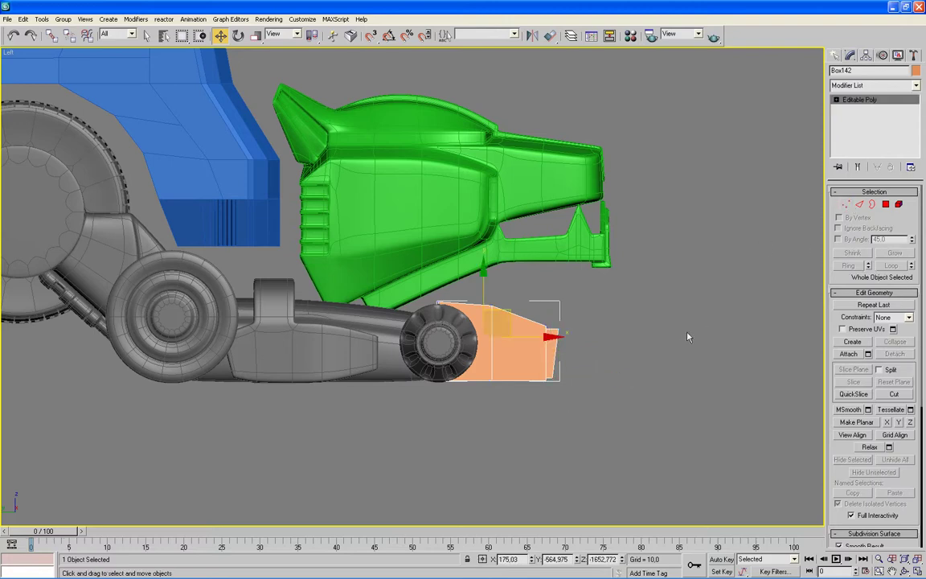
{"action": "scroll", "coordinate": [667, 333], "scroll_direction": "down", "scroll_amount": 2}
{"action": "scroll", "coordinate": [660, 336], "scroll_direction": "down", "scroll_amount": 3}
{"action": "scroll", "coordinate": [635, 322], "scroll_direction": "down", "scroll_amount": 2}
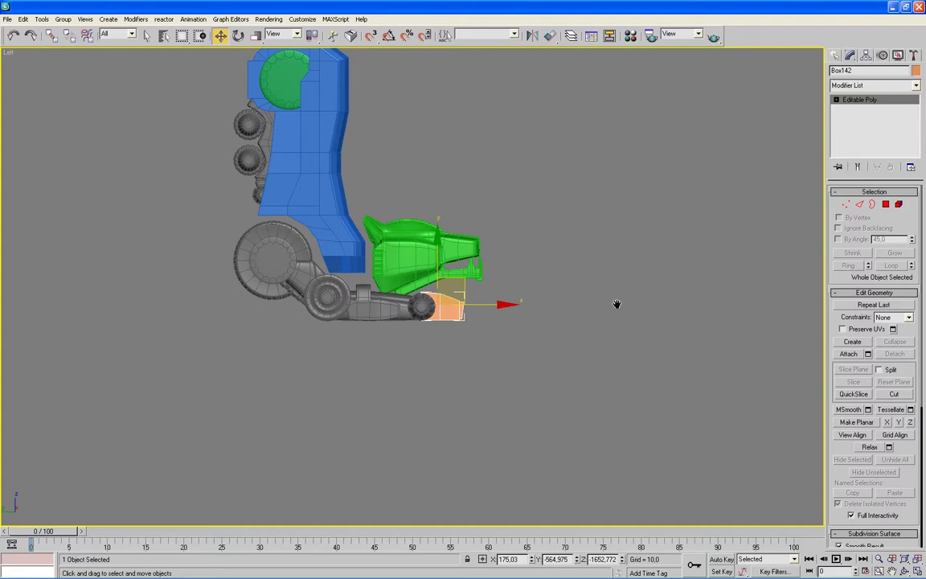
{"action": "middle_click_drag", "start_coordinate": [615, 307], "coordinate": [611, 340]}
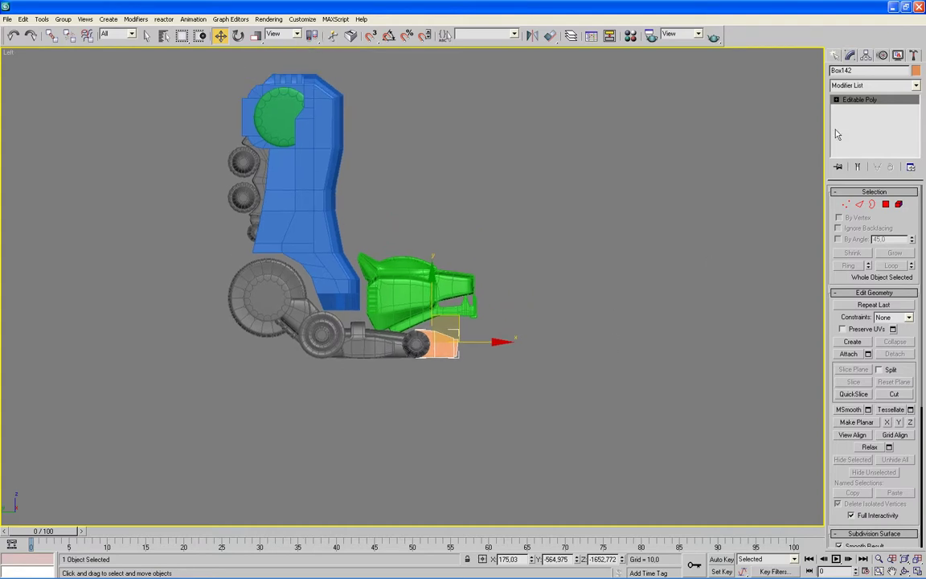
- Select the orange box's edges, excluding its top, left vertical and a few other edges
{"action": "key", "text": "2"}
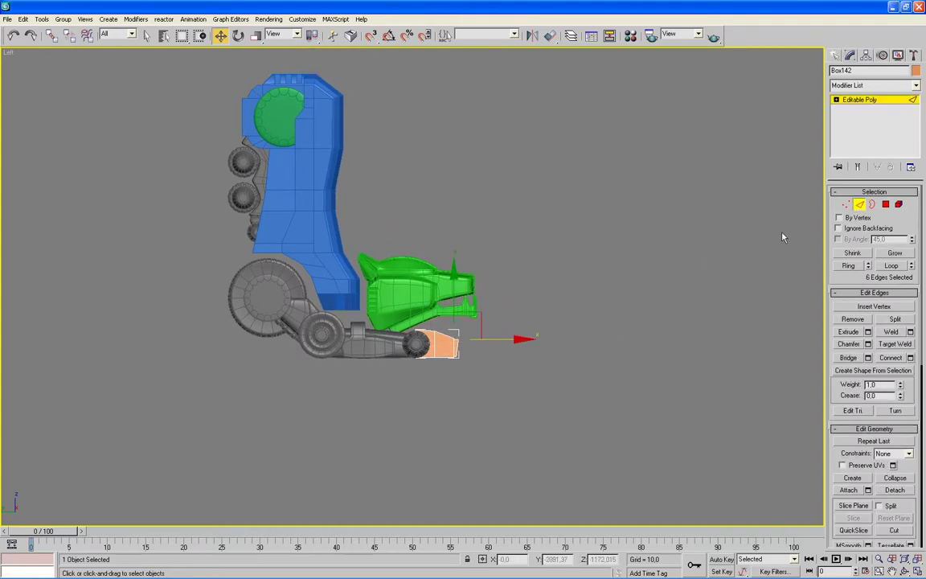
{"action": "left_click_drag", "start_coordinate": [619, 274], "coordinate": [355, 420]}
{"action": "key", "text": "alt+w"}
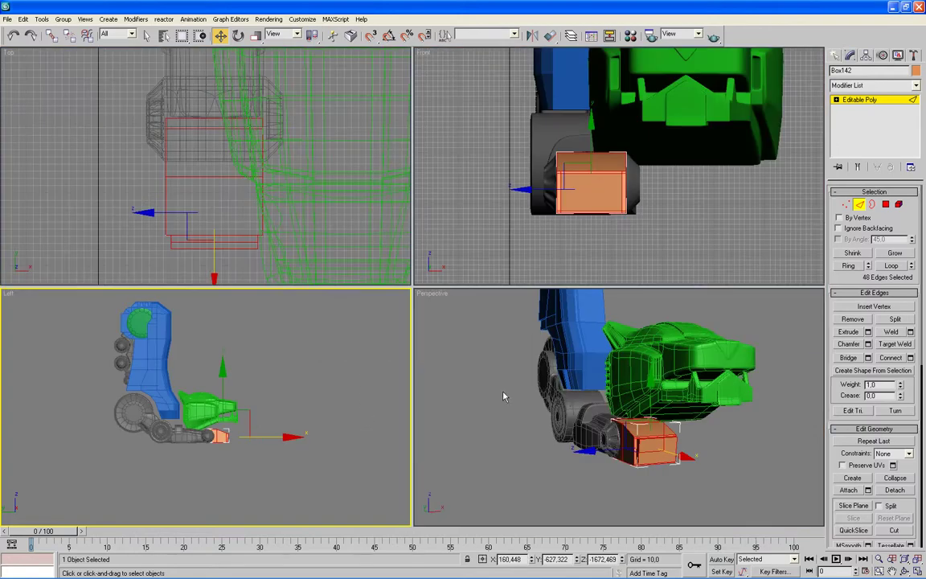
{"action": "right_click", "coordinate": [483, 403]}
{"action": "key", "text": "alt+w"}
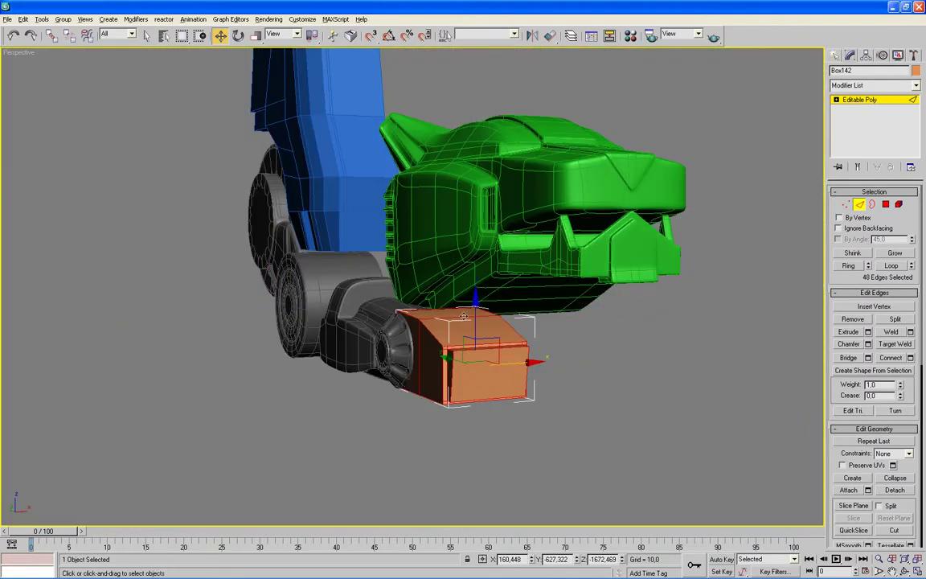
{"action": "left_click", "coordinate": [463, 316], "text": "alt"}
{"action": "left_click", "coordinate": [418, 346], "text": "alt"}
{"action": "middle_click_drag", "start_coordinate": [459, 434], "coordinate": [443, 351], "text": "alt"}
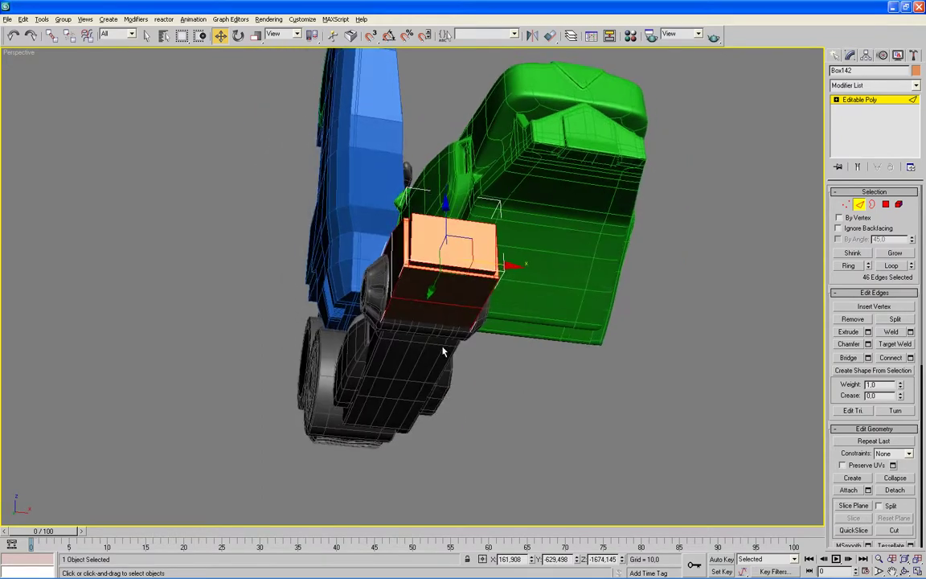
{"action": "left_click", "coordinate": [444, 304], "text": "alt"}
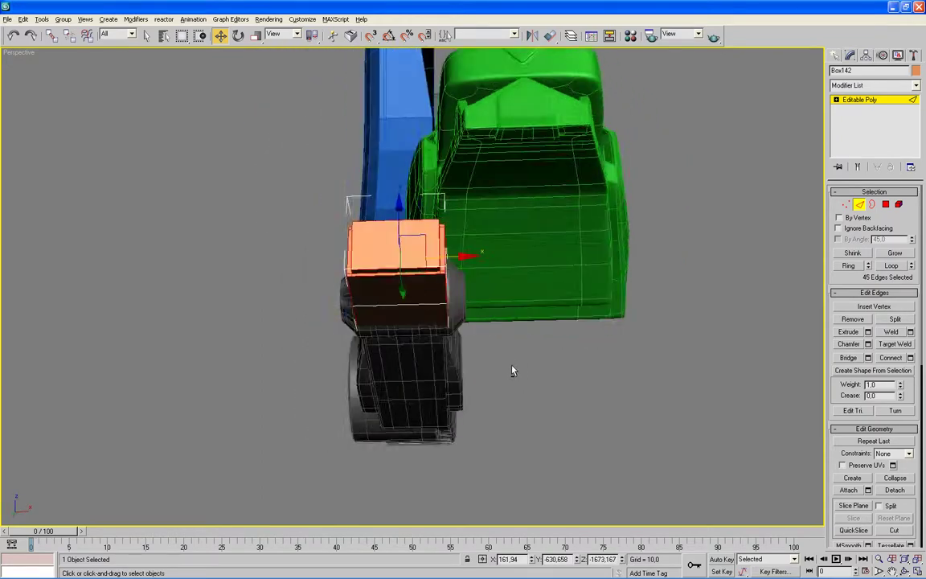
{"action": "middle_click_drag", "start_coordinate": [444, 304], "coordinate": [427, 346], "text": "alt"}
{"action": "left_click", "coordinate": [364, 295], "text": "alt"}
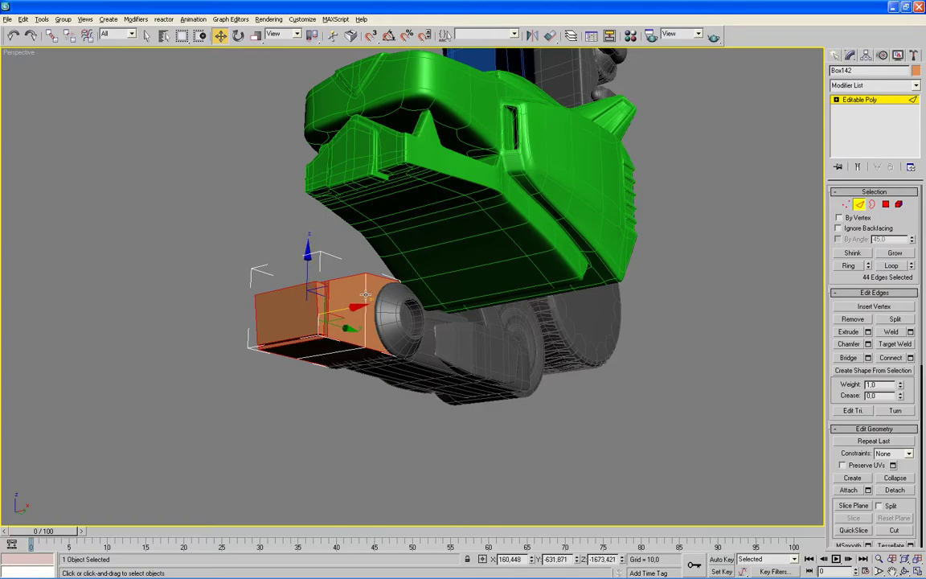
{"action": "mouse_move", "coordinate": [213, 280]}
{"action": "middle_mouse_down", "text": "alt"}
{"action": "mouse_move", "coordinate": [243, 316]}
{"action": "mouse_move", "coordinate": [310, 347]}
{"action": "mouse_move", "coordinate": [388, 301]}
{"action": "mouse_move", "coordinate": [500, 328]}
{"action": "middle_mouse_up", "text": "alt"}
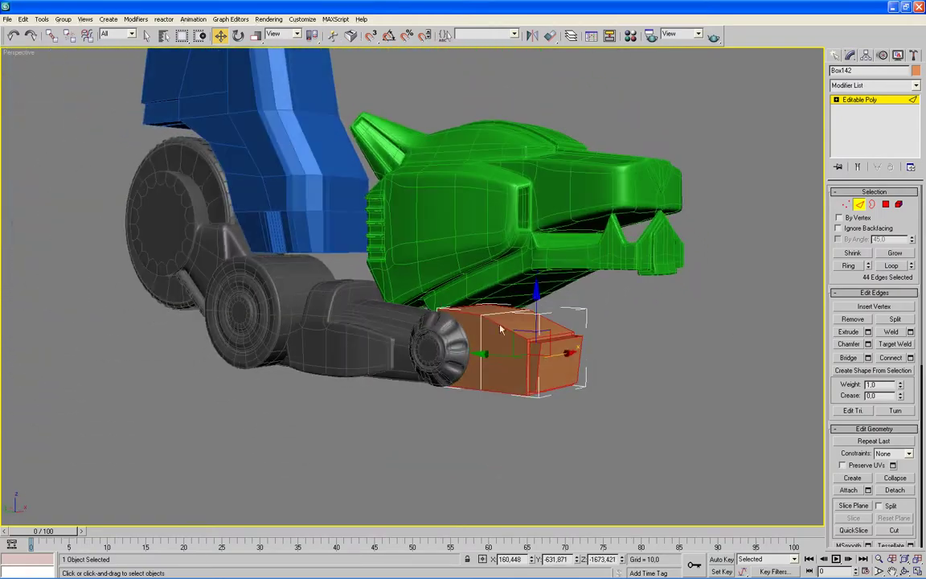
- Chamfer the selected edges with amount 0 and enable Use NURMS Subdivision
{"action": "left_click", "coordinate": [867, 344]}
{"action": "type", "text": "0,01"}
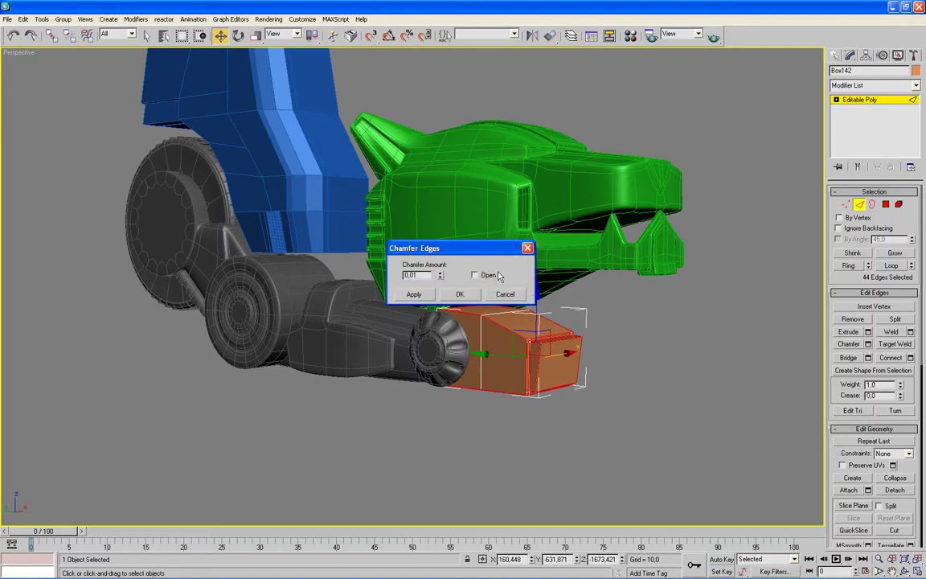
{"action": "key", "text": "Return"}
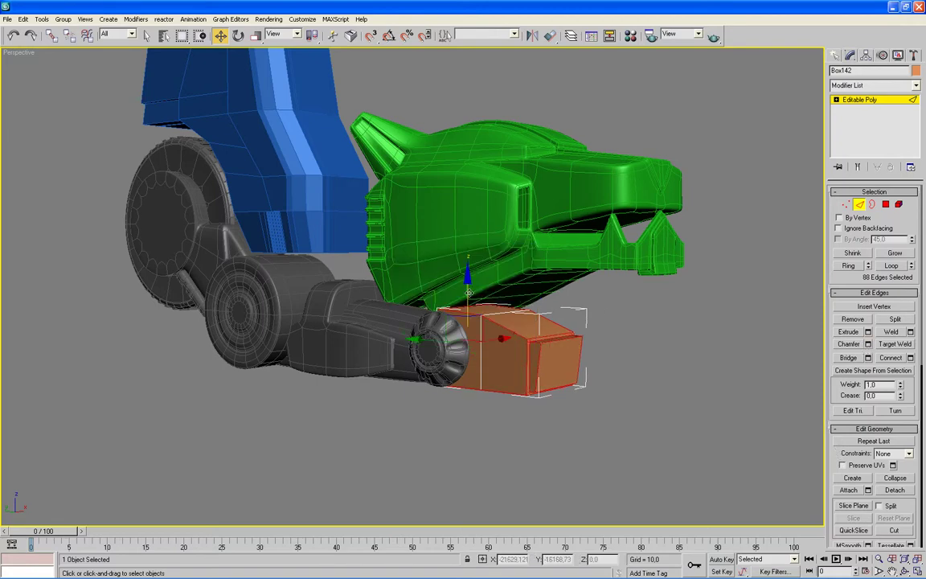
{"action": "left_click", "coordinate": [864, 204]}
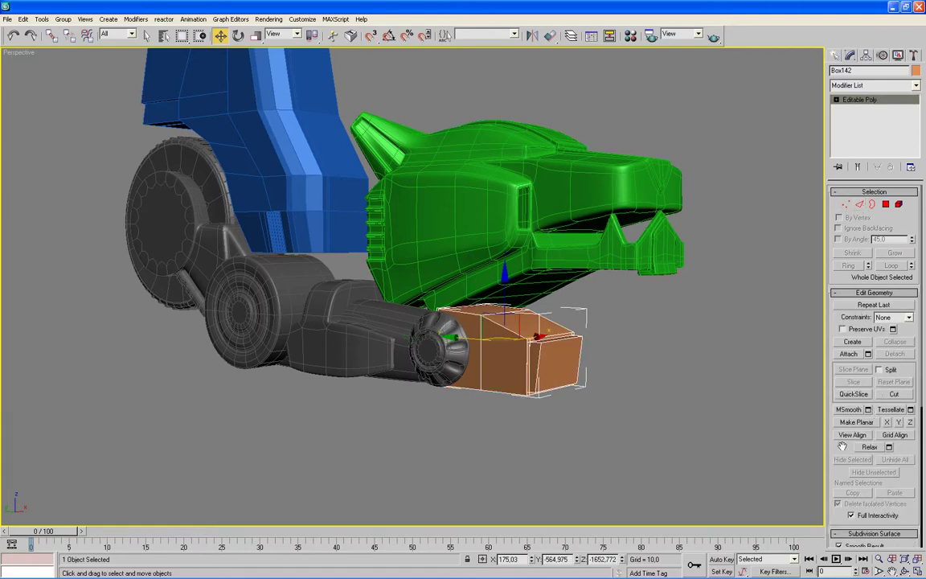
{"action": "scroll", "coordinate": [840, 426], "scroll_direction": "down", "scroll_amount": 2}
{"action": "scroll", "coordinate": [839, 401], "scroll_direction": "down", "scroll_amount": 3}
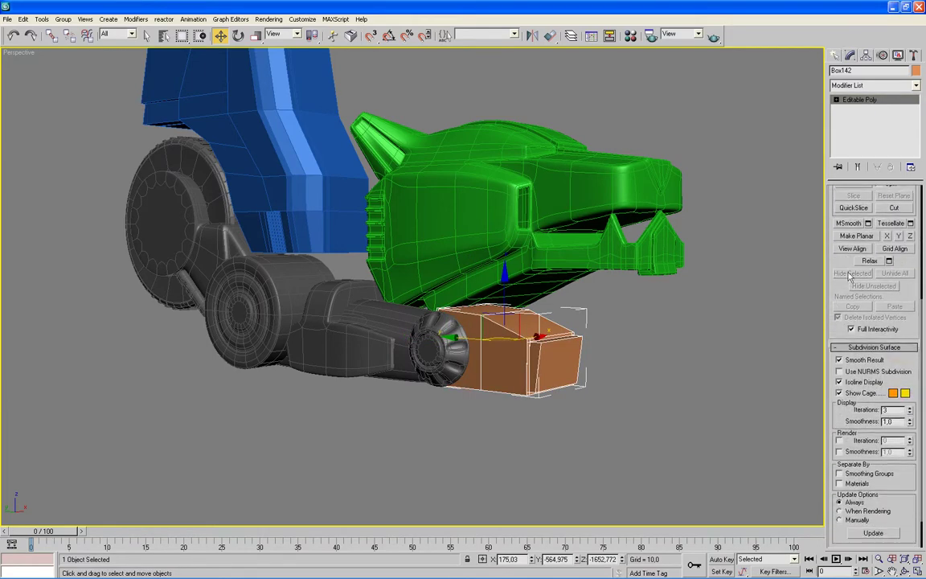
{"action": "left_click", "coordinate": [838, 371]}
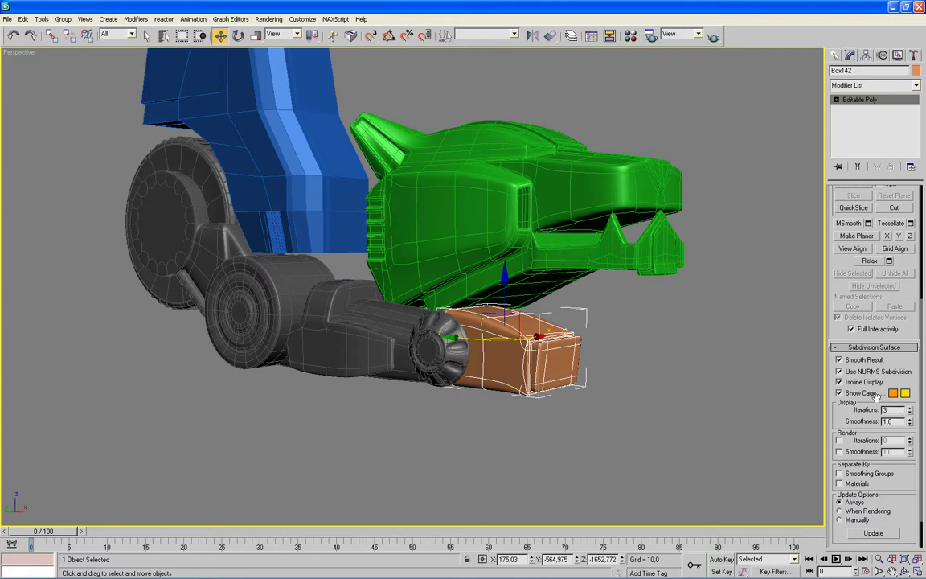
- Hide edged faces and change Box142's object colour to dark grey
{"action": "key", "text": "F4"}
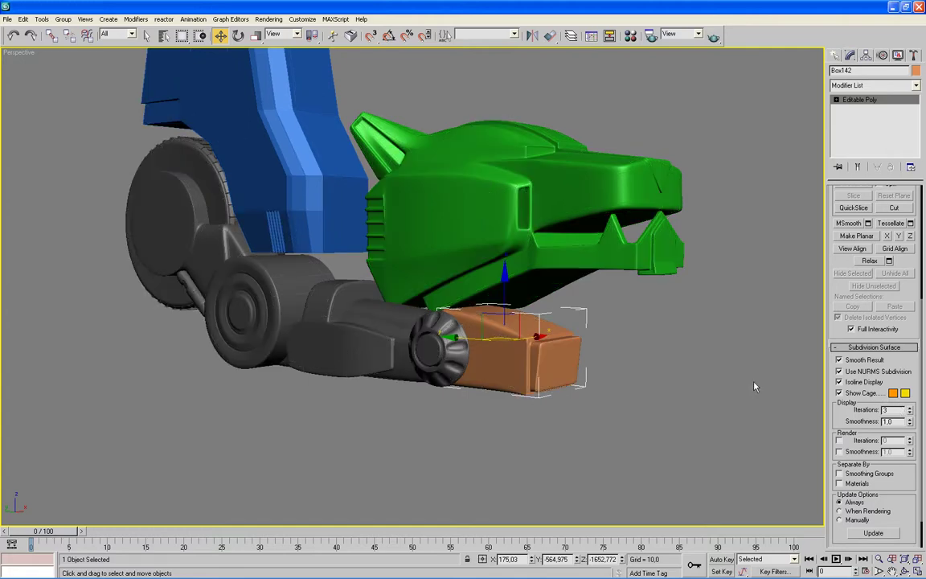
{"action": "left_click", "coordinate": [726, 378]}
{"action": "mouse_move", "coordinate": [711, 379]}
{"action": "middle_mouse_down", "text": "alt"}
{"action": "mouse_move", "coordinate": [667, 388]}
{"action": "mouse_move", "coordinate": [582, 378]}
{"action": "mouse_move", "coordinate": [642, 393]}
{"action": "mouse_move", "coordinate": [760, 369]}
{"action": "mouse_move", "coordinate": [742, 377]}
{"action": "mouse_move", "coordinate": [811, 241]}
{"action": "middle_mouse_up", "text": "alt"}
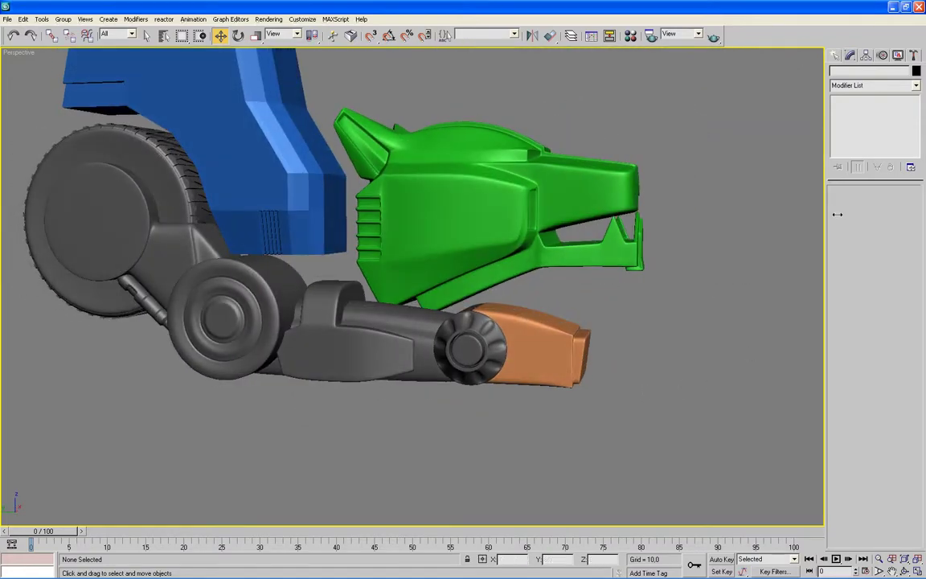
{"action": "left_click", "coordinate": [558, 353]}
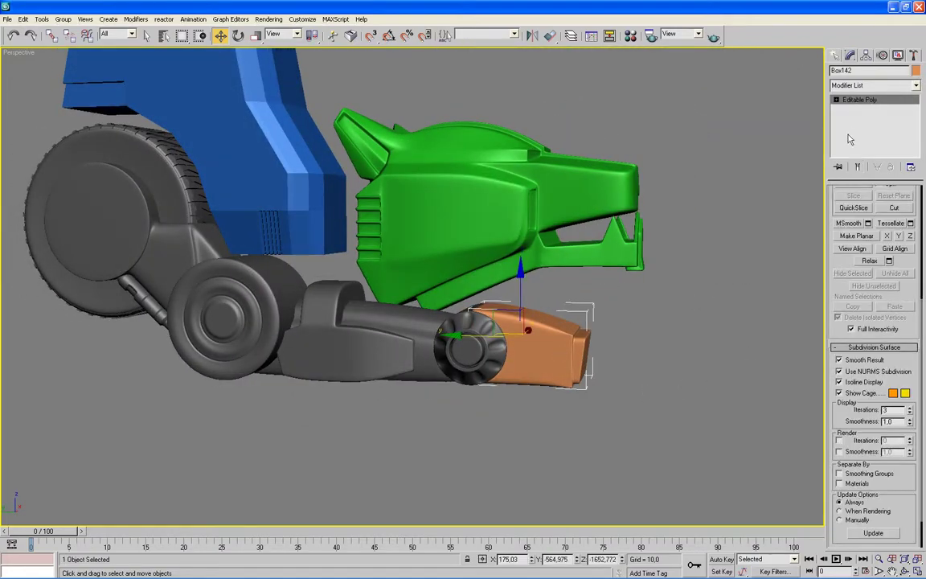
{"action": "left_click", "coordinate": [915, 70]}
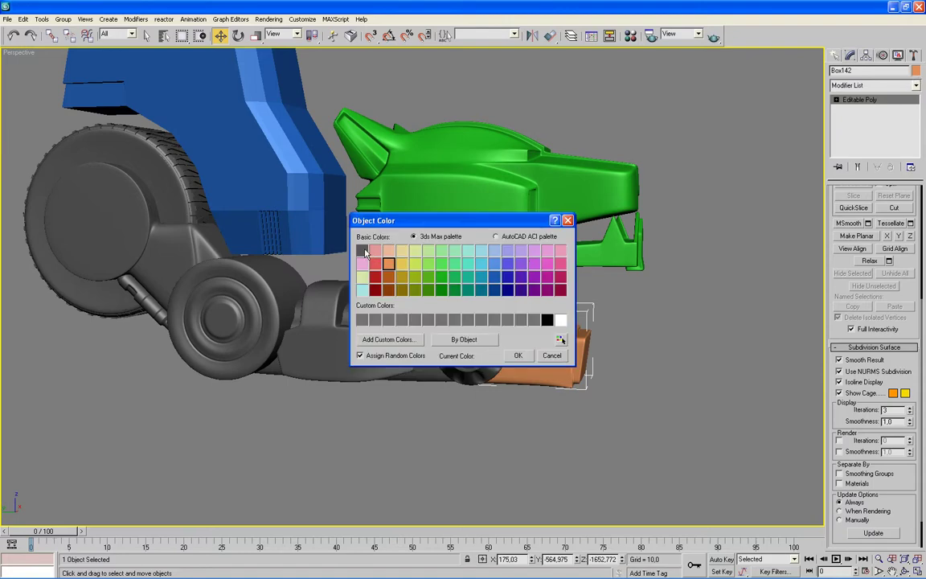
{"action": "double_click", "coordinate": [472, 321]}
{"action": "left_click", "coordinate": [500, 410]}
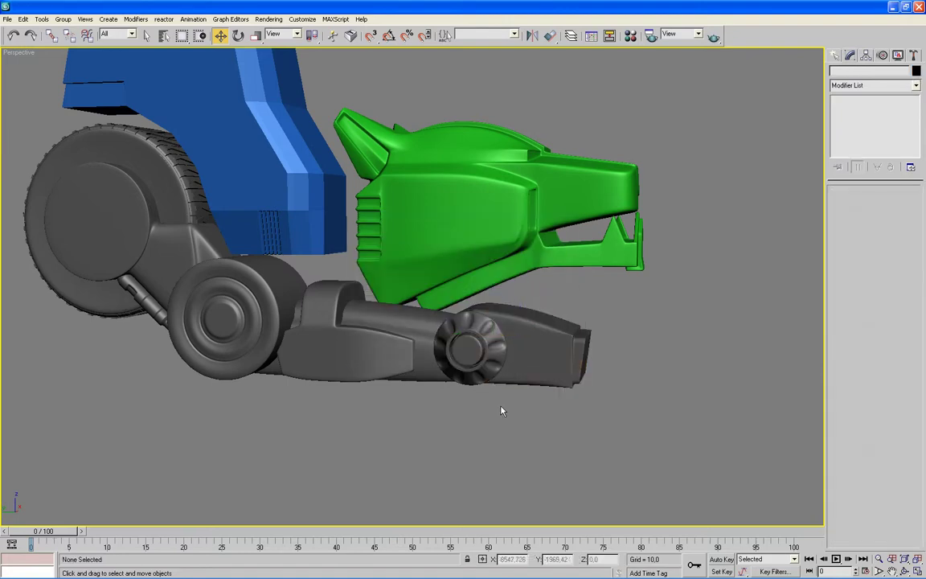
{"action": "scroll", "coordinate": [501, 410], "scroll_direction": "down", "scroll_amount": 2}
{"action": "key", "text": "alt+w"}
{"action": "key", "text": "alt+w"}
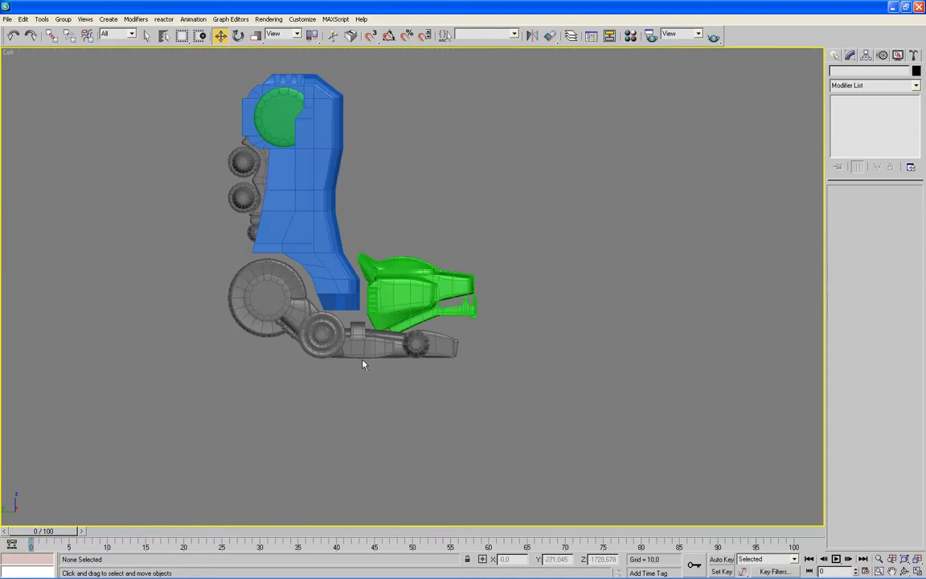
- In the Left view, move Box142's front vertices to lower and flatten the toe tip
{"action": "scroll", "coordinate": [513, 372], "scroll_direction": "up", "scroll_amount": 5}
{"action": "middle_click_drag", "start_coordinate": [520, 373], "coordinate": [569, 302]}
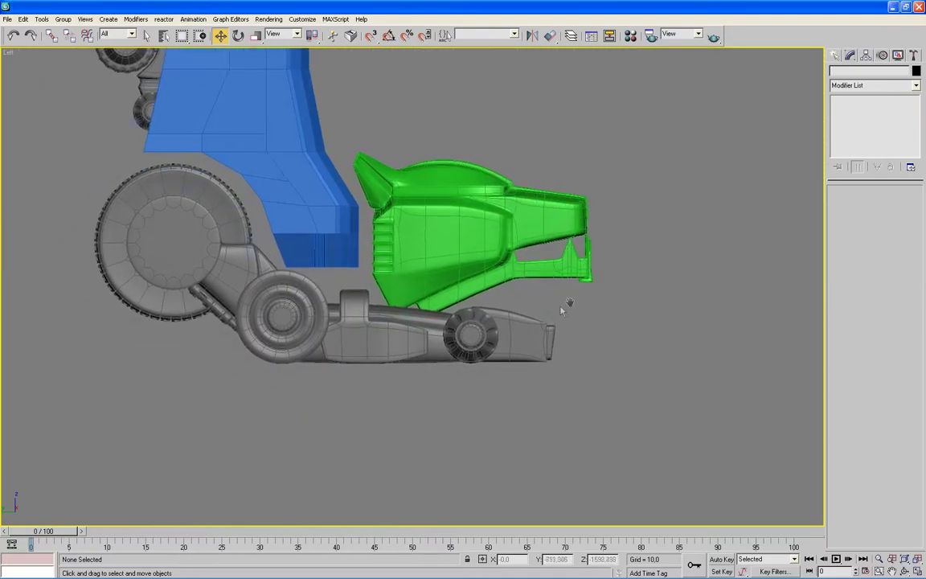
{"action": "left_click", "coordinate": [523, 317]}
{"action": "left_click", "coordinate": [844, 204]}
{"action": "left_click_drag", "start_coordinate": [461, 320], "coordinate": [470, 239]}
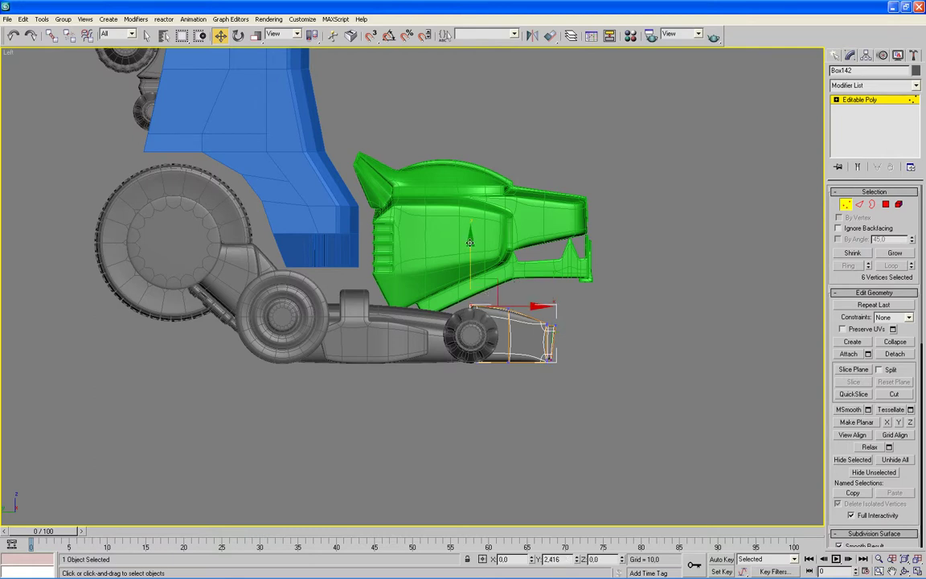
{"action": "left_click_drag", "start_coordinate": [504, 327], "coordinate": [511, 252]}
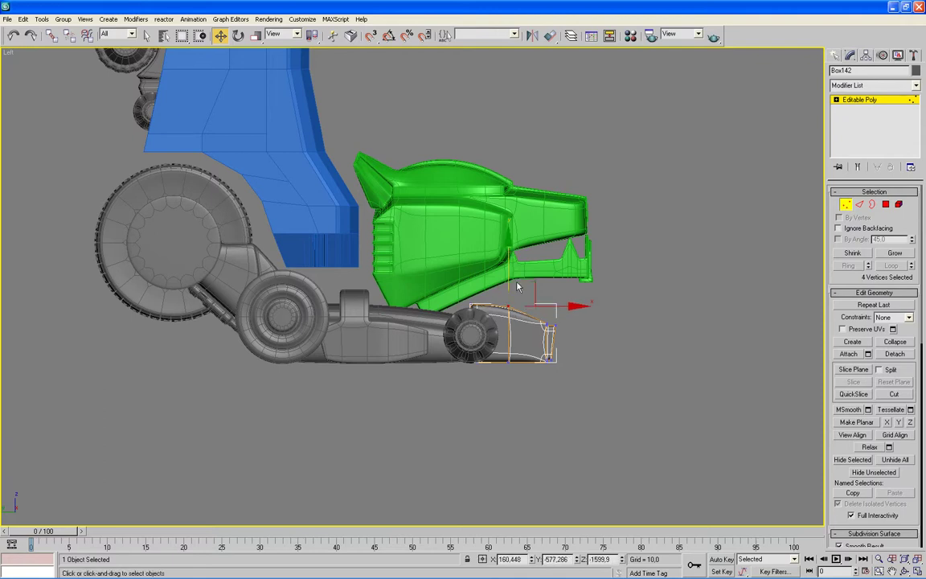
{"action": "left_click_drag", "start_coordinate": [508, 321], "coordinate": [511, 315], "text": "ctrl"}
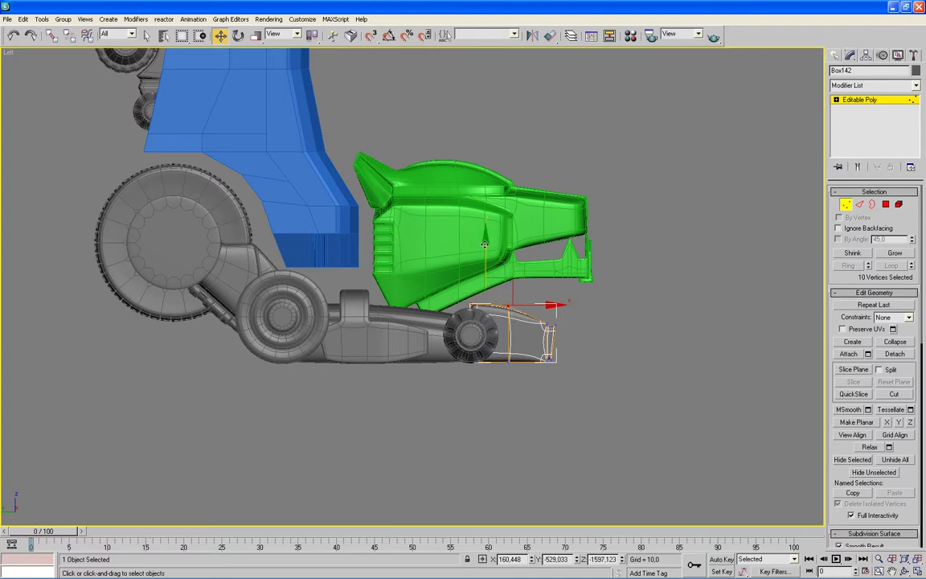
- Exit vertex mode and deselect Box142, reviewing the foot in full-screen Perspective
{"action": "key", "text": "alt+w"}
{"action": "right_click", "coordinate": [694, 372]}
{"action": "key", "text": "alt+w"}
{"action": "middle_click_drag", "start_coordinate": [527, 363], "coordinate": [570, 372], "text": "alt"}
{"action": "scroll", "coordinate": [558, 372], "scroll_direction": "up", "scroll_amount": 5}
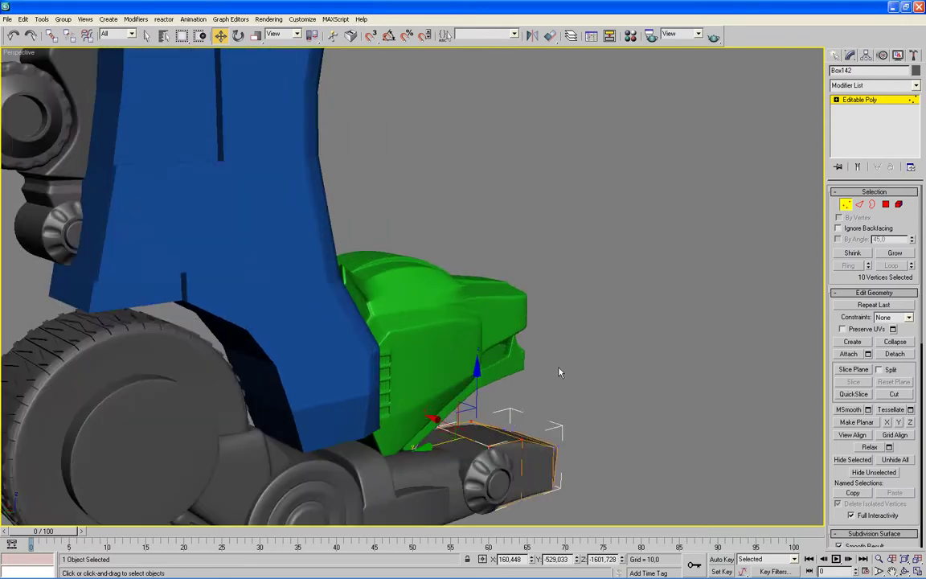
{"action": "left_click", "coordinate": [845, 204]}
{"action": "left_click", "coordinate": [681, 275]}
{"action": "middle_click_drag", "start_coordinate": [682, 274], "coordinate": [594, 292], "text": "alt"}
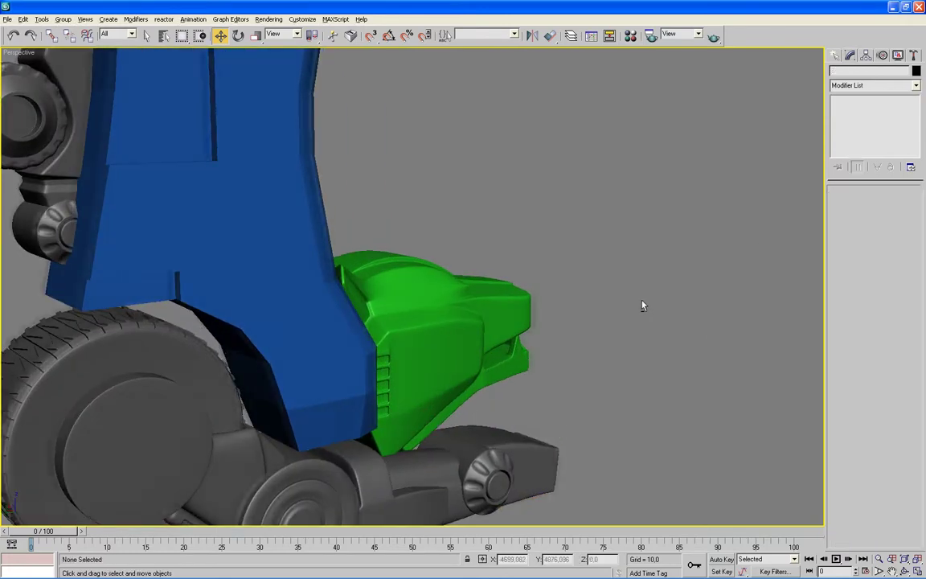
- Orbit the Perspective view around the green head and grey leg
{"action": "left_click", "coordinate": [485, 333]}
{"action": "key", "text": "alt+w"}
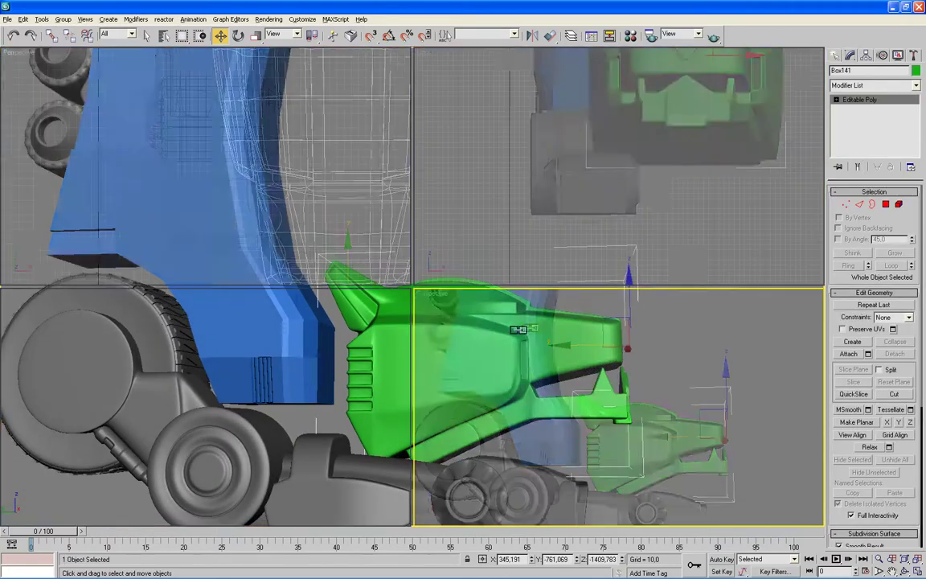
{"action": "middle_click_drag", "start_coordinate": [641, 354], "coordinate": [612, 368], "text": "alt"}
{"action": "key", "text": "alt+w"}
{"action": "mouse_move", "coordinate": [681, 227]}
{"action": "middle_mouse_down", "text": "alt"}
{"action": "mouse_move", "coordinate": [664, 258]}
{"action": "mouse_move", "coordinate": [808, 141]}
{"action": "middle_mouse_up", "text": "alt"}
- Draw a small box, Box143, in the Left viewport just below the grey foot
{"action": "left_click", "coordinate": [851, 126]}
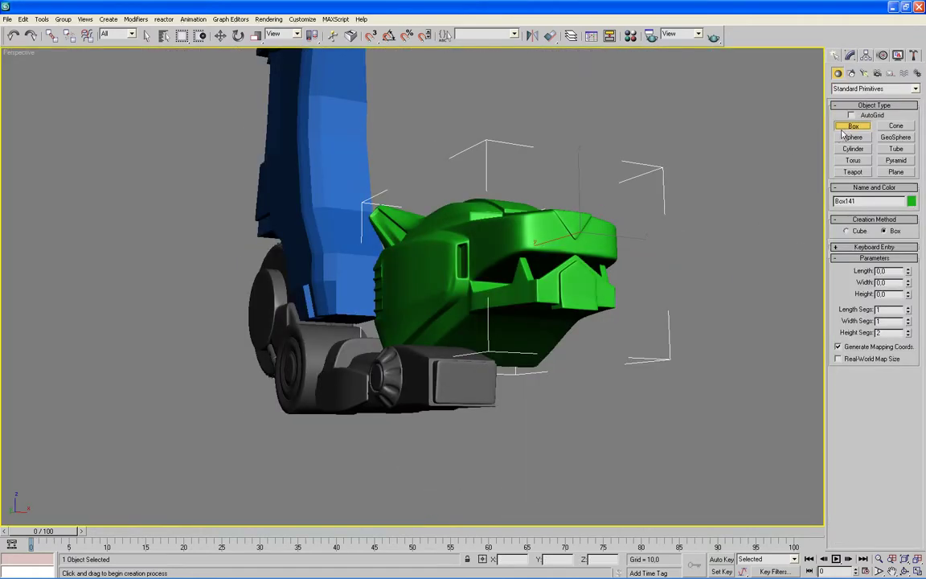
{"action": "key", "text": "alt+w"}
{"action": "middle_click", "coordinate": [317, 414]}
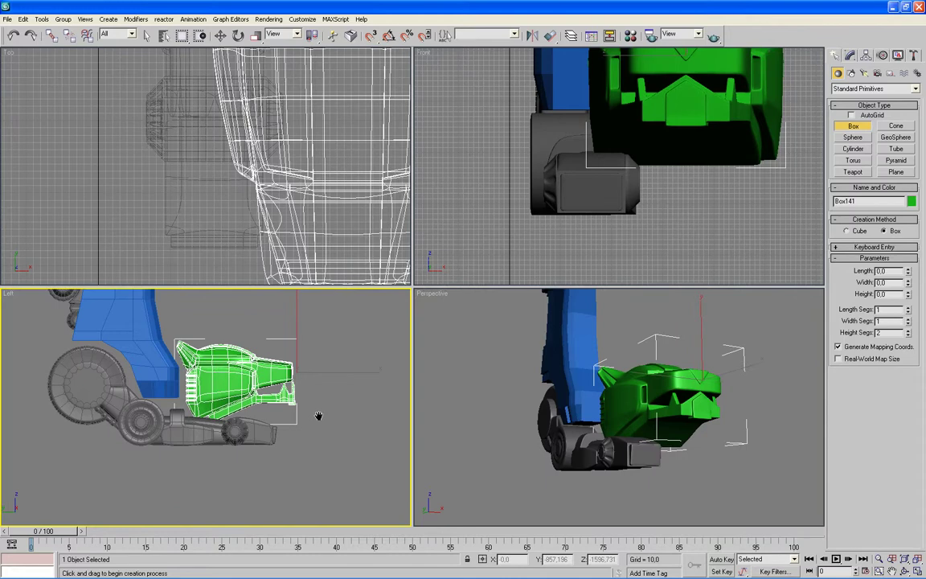
{"action": "scroll", "coordinate": [316, 413], "scroll_direction": "up", "scroll_amount": 3}
{"action": "mouse_move", "coordinate": [316, 413]}
{"action": "middle_mouse_down"}
{"action": "mouse_move", "coordinate": [335, 426]}
{"action": "mouse_move", "coordinate": [241, 464]}
{"action": "middle_mouse_up"}
{"action": "scroll", "coordinate": [335, 427], "scroll_direction": "up", "scroll_amount": 2}
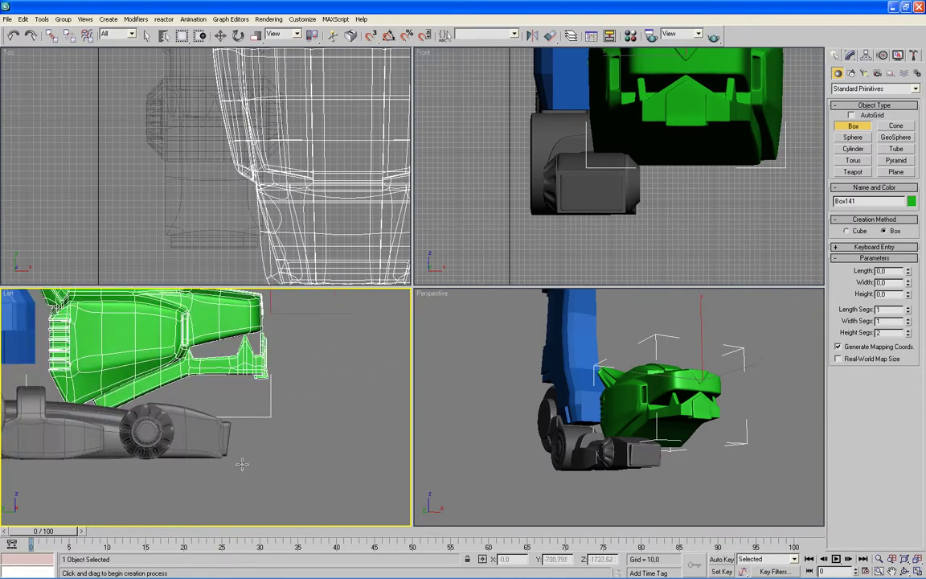
{"action": "left_click_drag", "start_coordinate": [238, 446], "coordinate": [281, 456]}
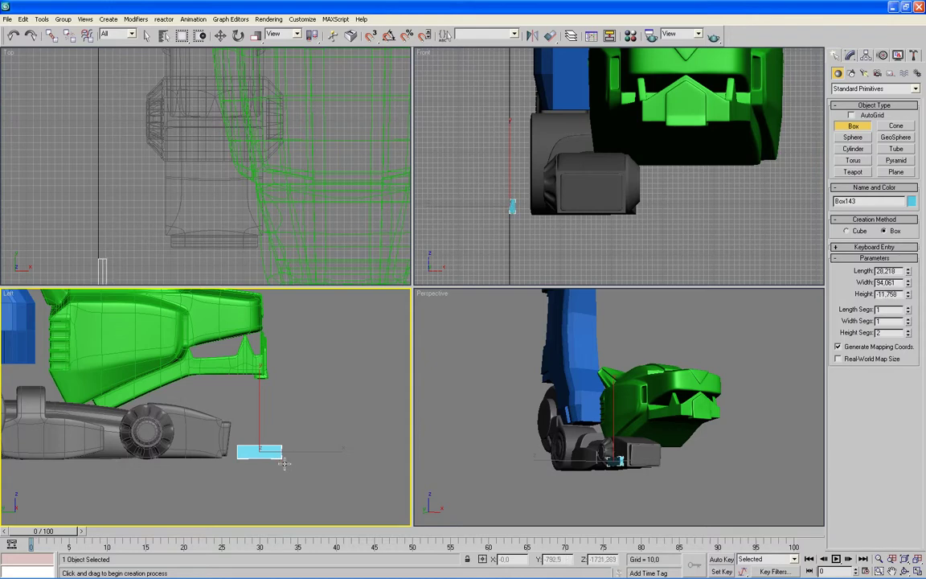
{"action": "left_click", "coordinate": [288, 466]}
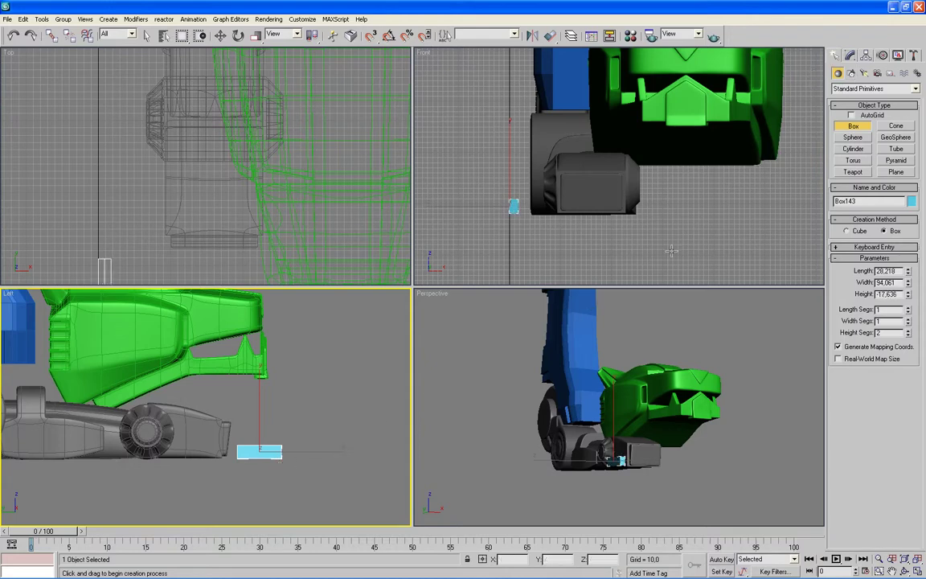
- Switch to the Modify panel and zoom in on Box143 in full-screen Perspective
{"action": "left_click", "coordinate": [849, 57]}
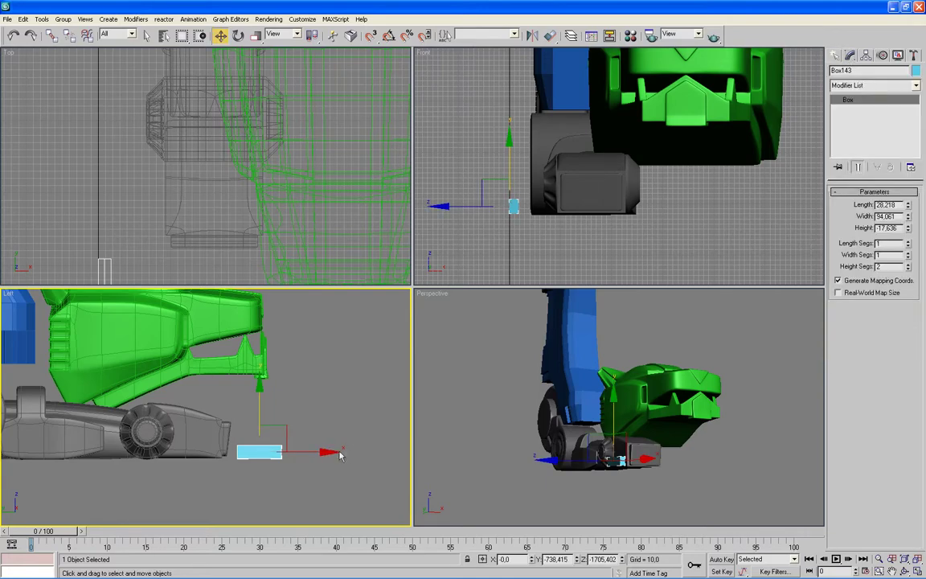
{"action": "key", "text": "alt+w"}
{"action": "scroll", "coordinate": [514, 442], "scroll_direction": "up", "scroll_amount": 2}
{"action": "scroll", "coordinate": [510, 444], "scroll_direction": "up", "scroll_amount": 2}
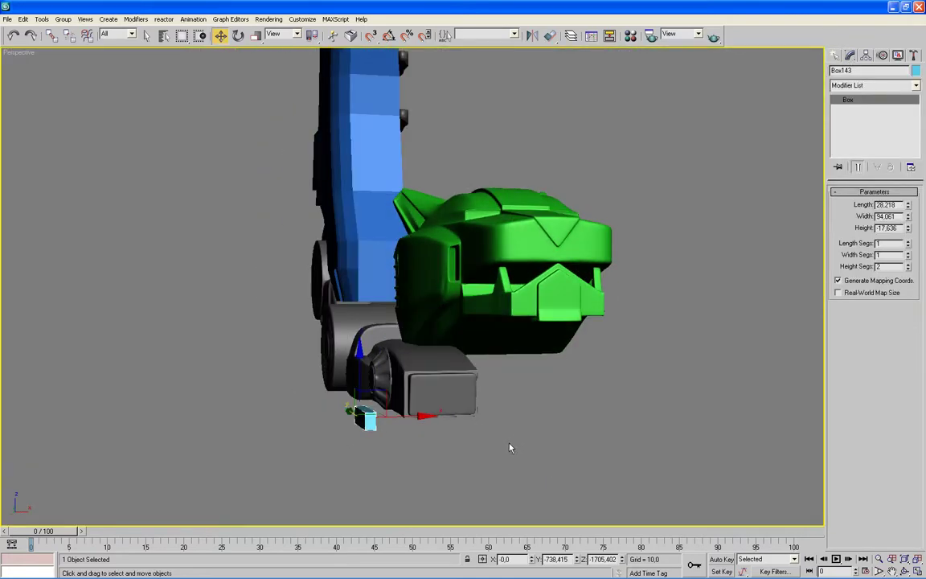
- Convert the small box Box143 to an Editable Poly
{"action": "scroll", "coordinate": [499, 443], "scroll_direction": "up", "scroll_amount": 3}
{"action": "middle_click_drag", "start_coordinate": [500, 443], "coordinate": [547, 375]}
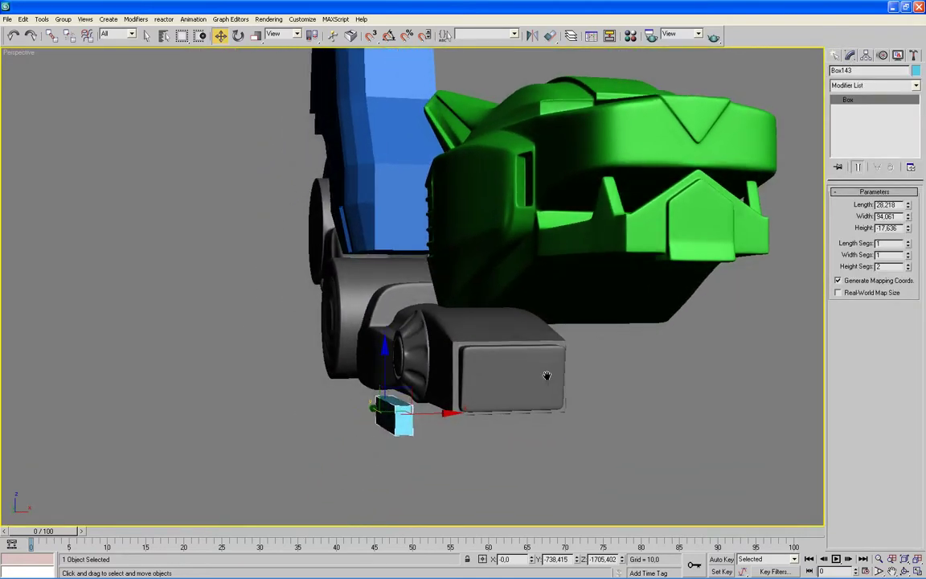
{"action": "right_click", "coordinate": [407, 424]}
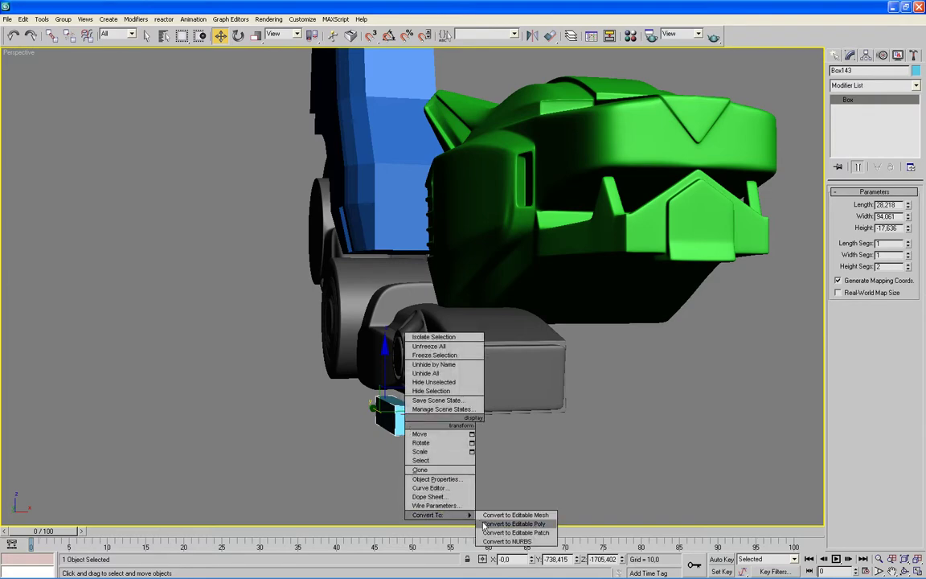
{"action": "left_click", "coordinate": [514, 523]}
- In the Front view, move the box toward the leg and rescale it
{"action": "key", "text": "alt+w"}
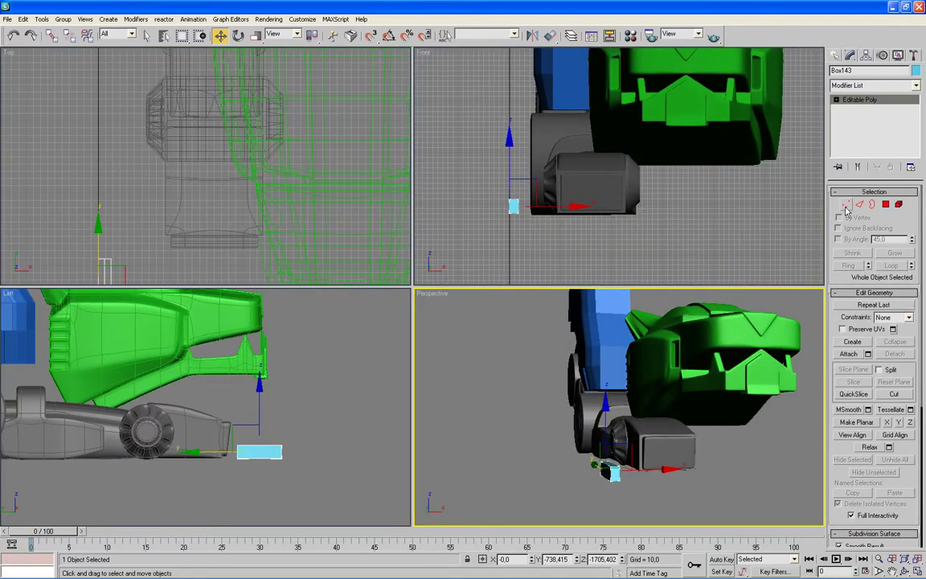
{"action": "right_click", "coordinate": [621, 237]}
{"action": "left_click_drag", "start_coordinate": [578, 204], "coordinate": [574, 166]}
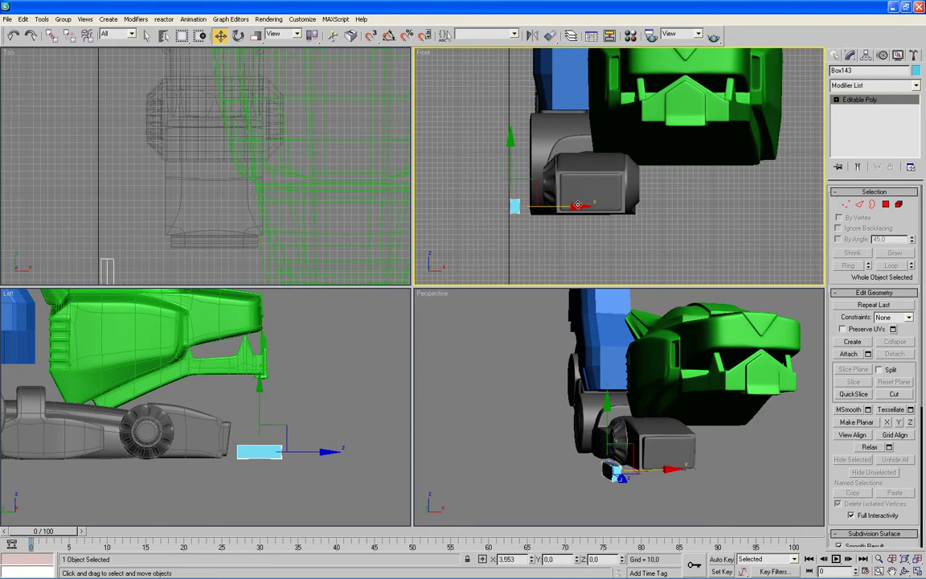
{"action": "left_click_drag", "start_coordinate": [574, 166], "coordinate": [564, 138]}
{"action": "key", "text": "r"}
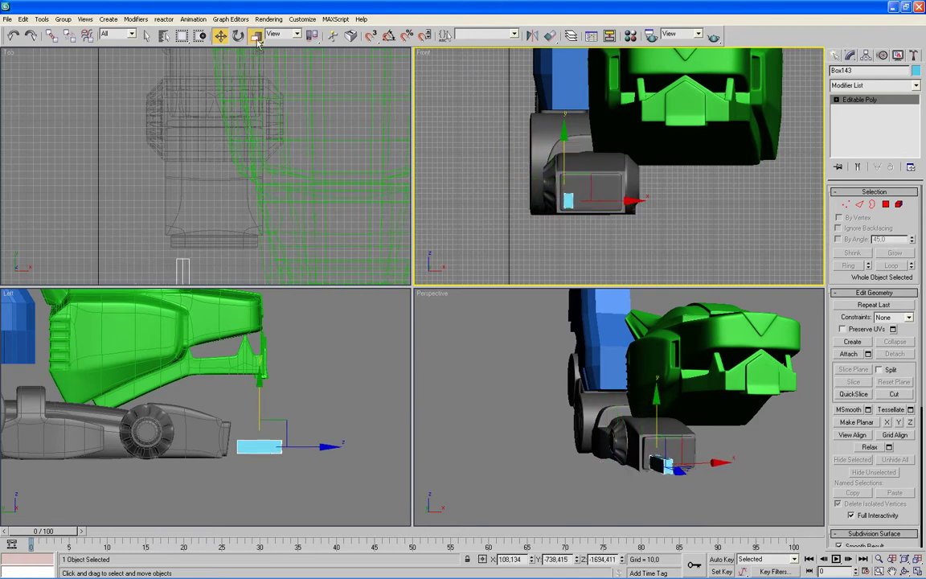
{"action": "left_click_drag", "start_coordinate": [551, 188], "coordinate": [578, 157]}
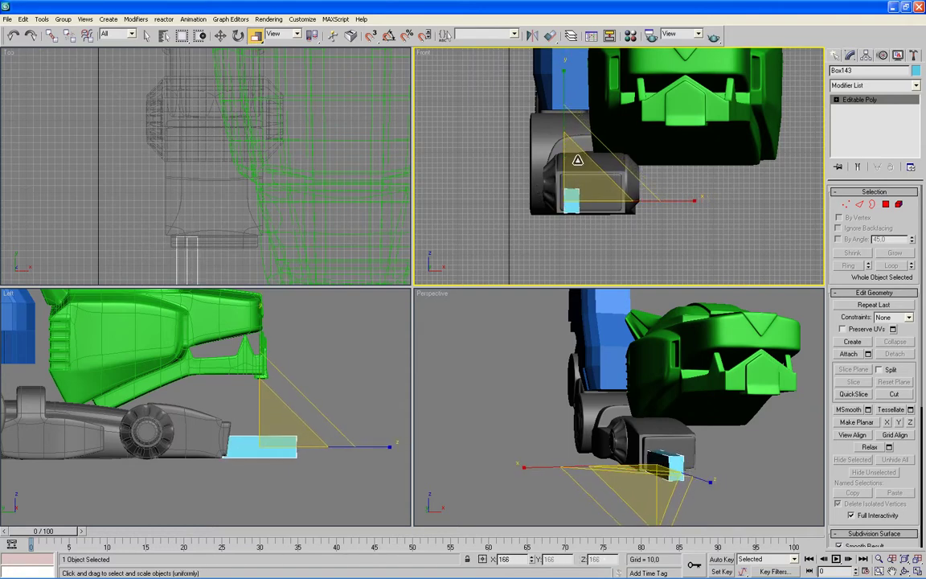
{"action": "left_click_drag", "start_coordinate": [578, 156], "coordinate": [653, 177]}
- Shorten the box by pulling its six end vertices inward in the Left view
{"action": "left_click", "coordinate": [847, 205]}
{"action": "left_click", "coordinate": [345, 414]}
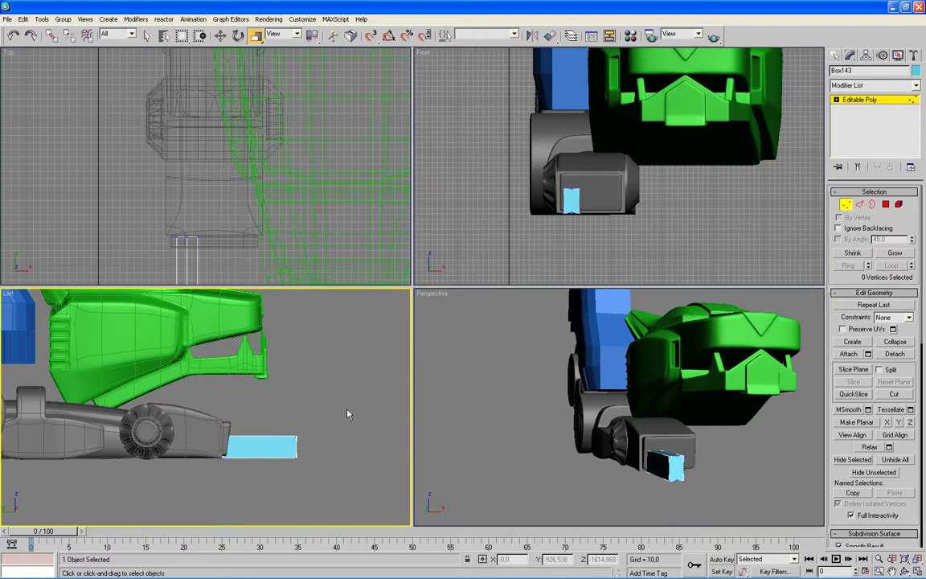
{"action": "left_click_drag", "start_coordinate": [309, 446], "coordinate": [310, 449]}
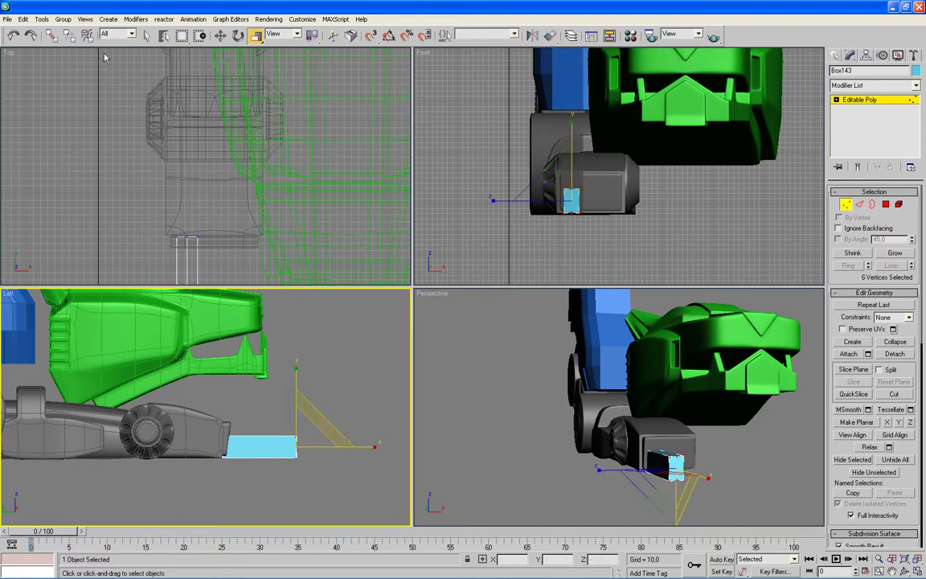
{"action": "left_click", "coordinate": [220, 35]}
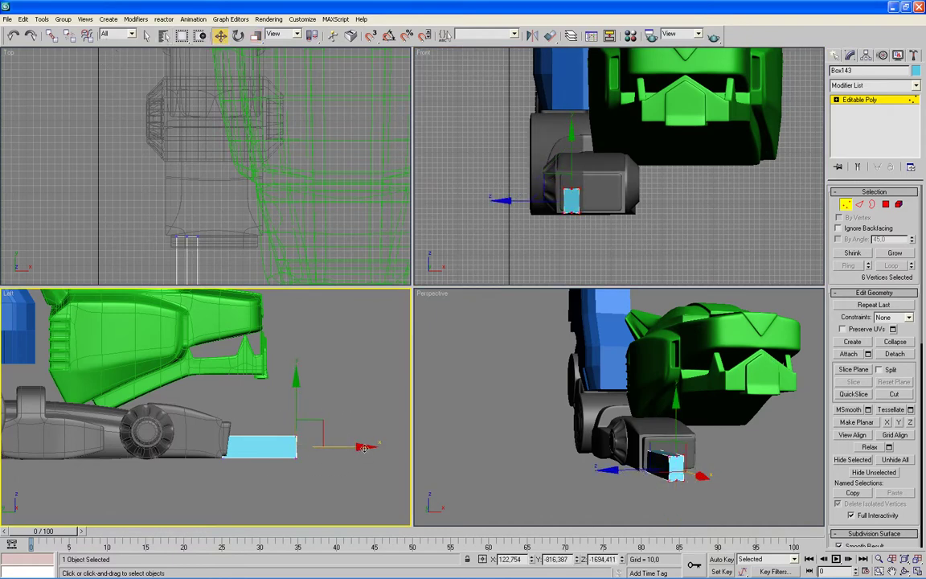
{"action": "left_click_drag", "start_coordinate": [364, 447], "coordinate": [332, 446]}
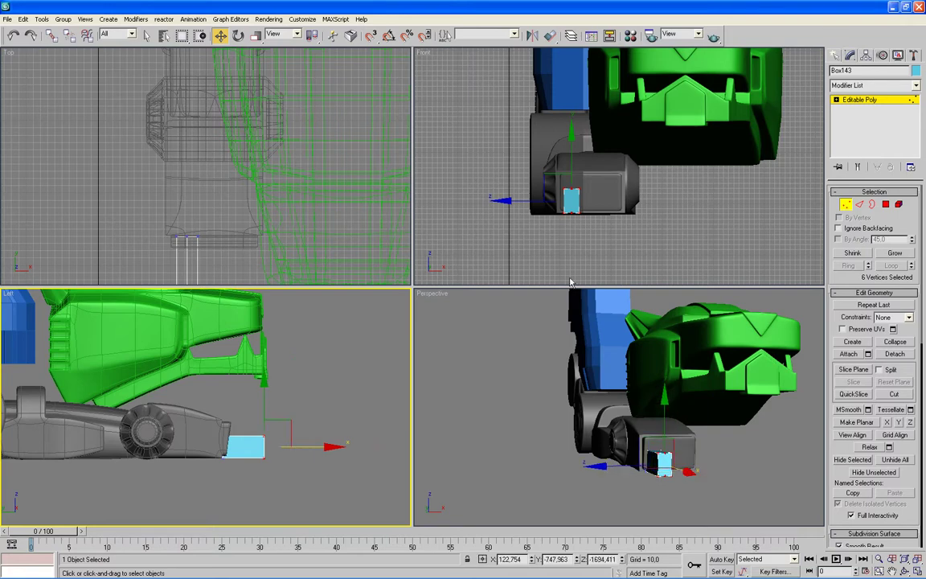
- Position the whole box up into the opening at the grey leg's end
{"action": "right_click", "coordinate": [563, 150]}
{"action": "key", "text": "1"}
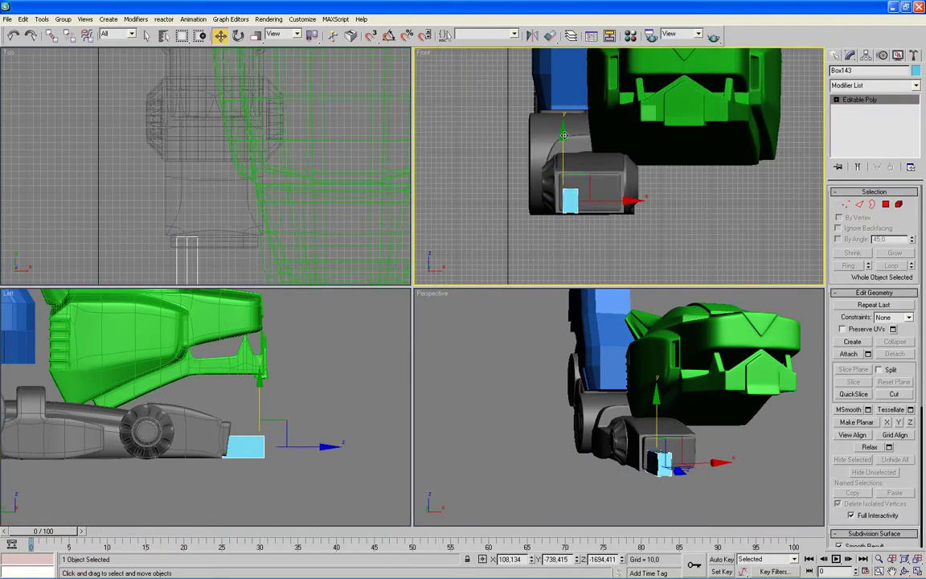
{"action": "left_click_drag", "start_coordinate": [563, 135], "coordinate": [564, 128]}
{"action": "right_click", "coordinate": [308, 411]}
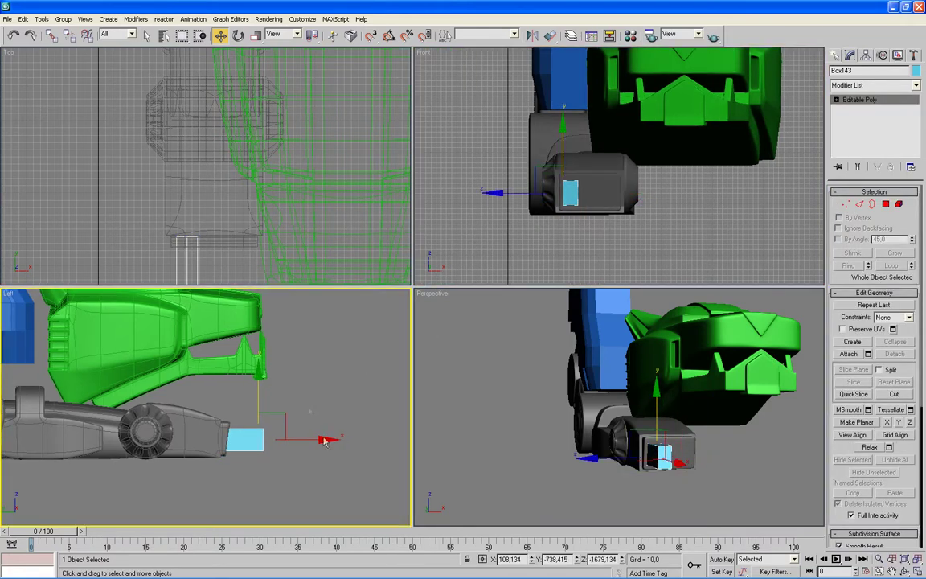
{"action": "mouse_move", "coordinate": [326, 440]}
{"action": "left_mouse_down"}
{"action": "mouse_move", "coordinate": [344, 439]}
{"action": "mouse_move", "coordinate": [335, 440]}
{"action": "left_mouse_up"}
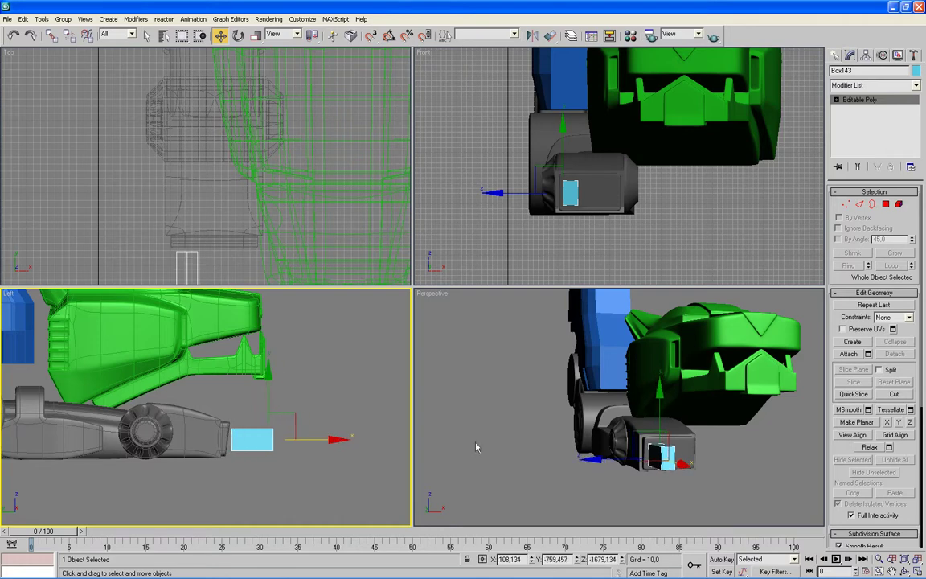
- In Vertex mode, view the box close up in Perspective with edged faces on
{"action": "key", "text": "2"}
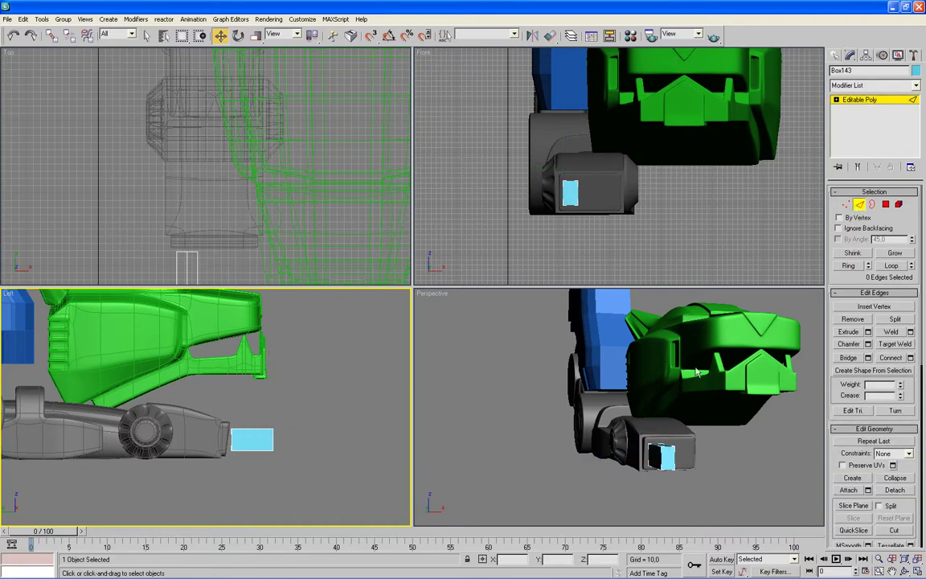
{"action": "left_click", "coordinate": [847, 205]}
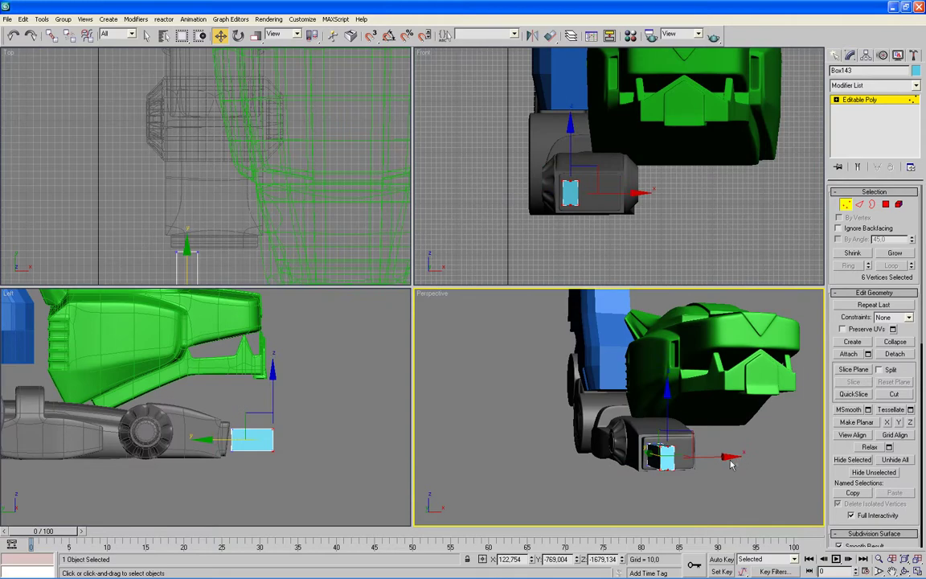
{"action": "key", "text": "alt+w"}
{"action": "scroll", "coordinate": [672, 455], "scroll_direction": "up", "scroll_amount": 3}
{"action": "middle_click_drag", "start_coordinate": [663, 477], "coordinate": [659, 461], "text": "alt"}
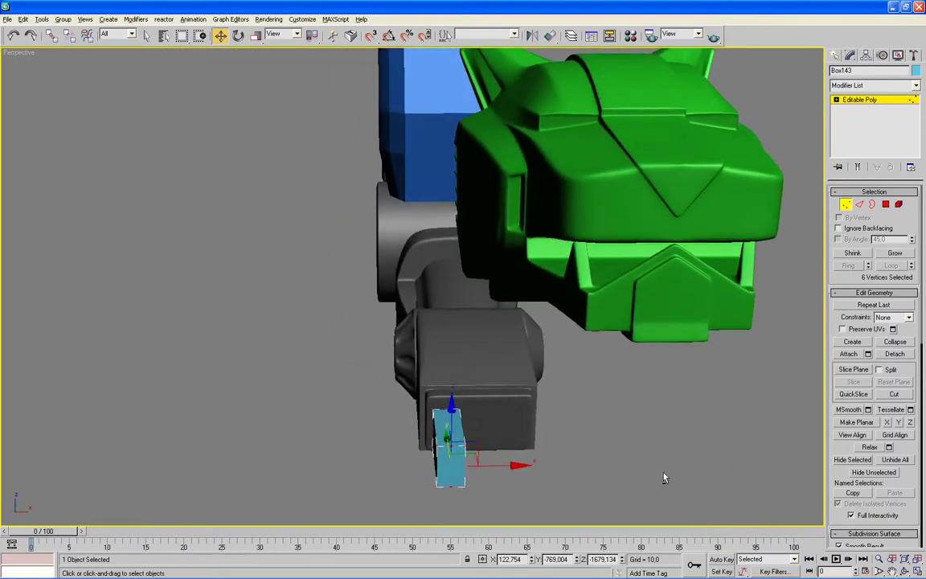
{"action": "key", "text": "F4"}
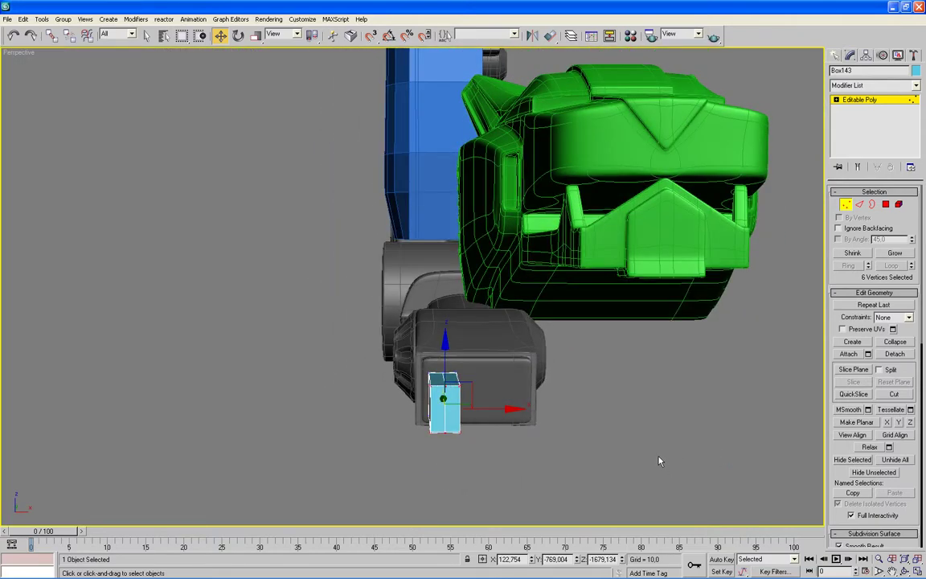
{"action": "scroll", "coordinate": [638, 455], "scroll_direction": "up", "scroll_amount": 3}
{"action": "middle_click_drag", "start_coordinate": [638, 455], "coordinate": [707, 396], "text": "alt"}
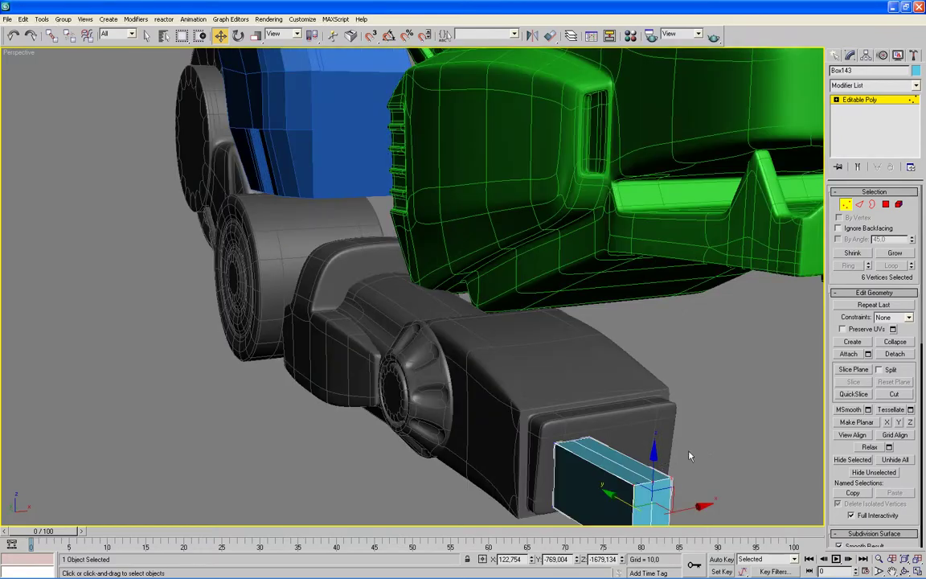
{"action": "left_click_drag", "start_coordinate": [834, 444], "coordinate": [817, 54]}
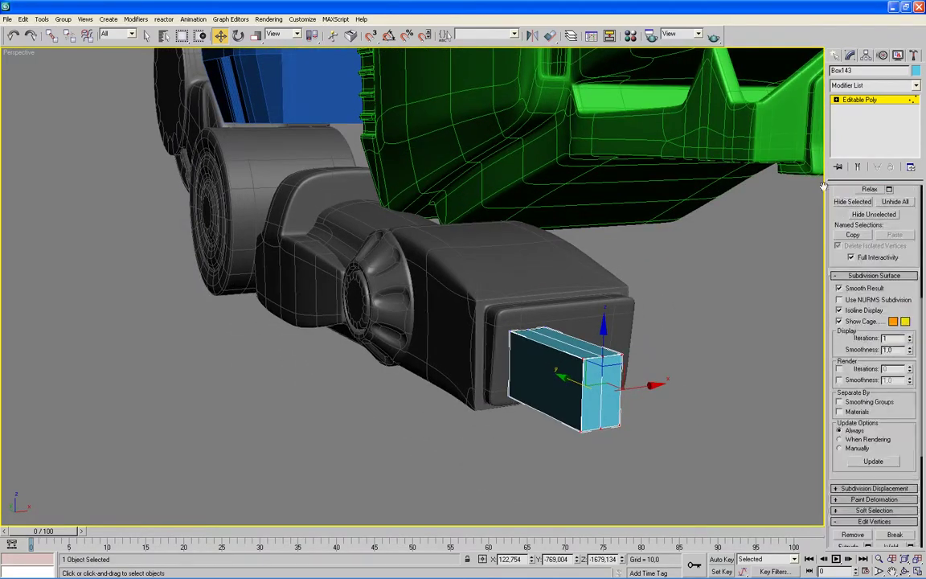
- Target-weld the box's top corner vertex pairs to form a wedge
{"action": "left_click", "coordinate": [894, 423]}
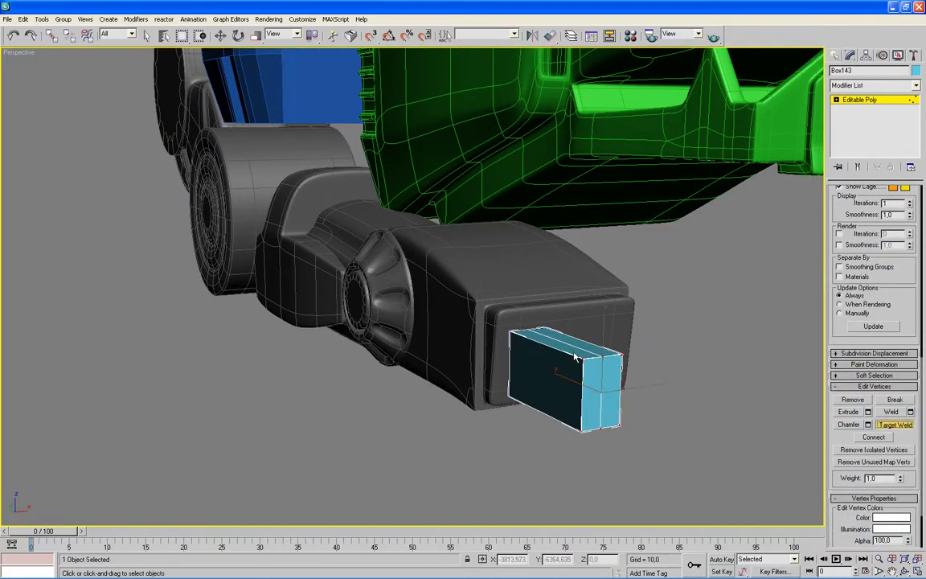
{"action": "left_click", "coordinate": [604, 356]}
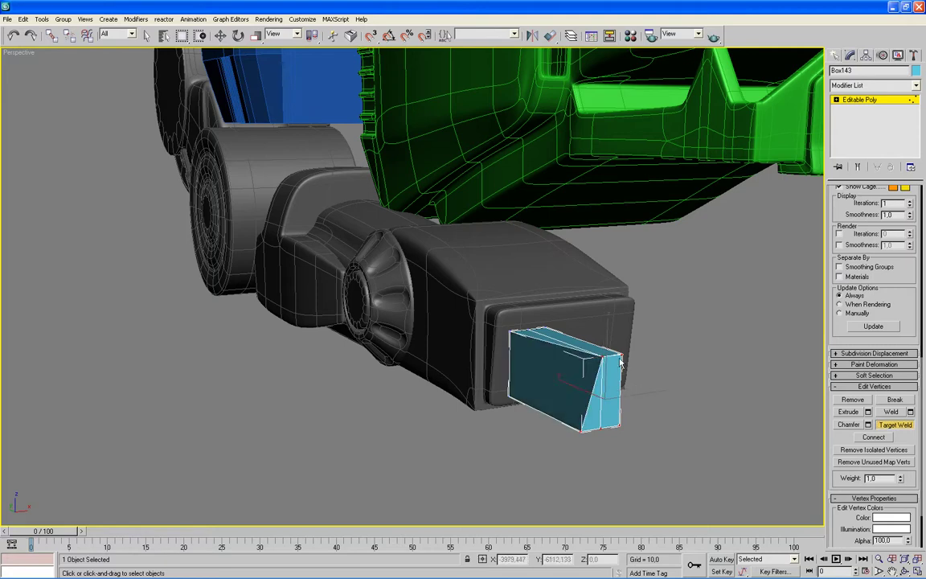
{"action": "left_click", "coordinate": [603, 352]}
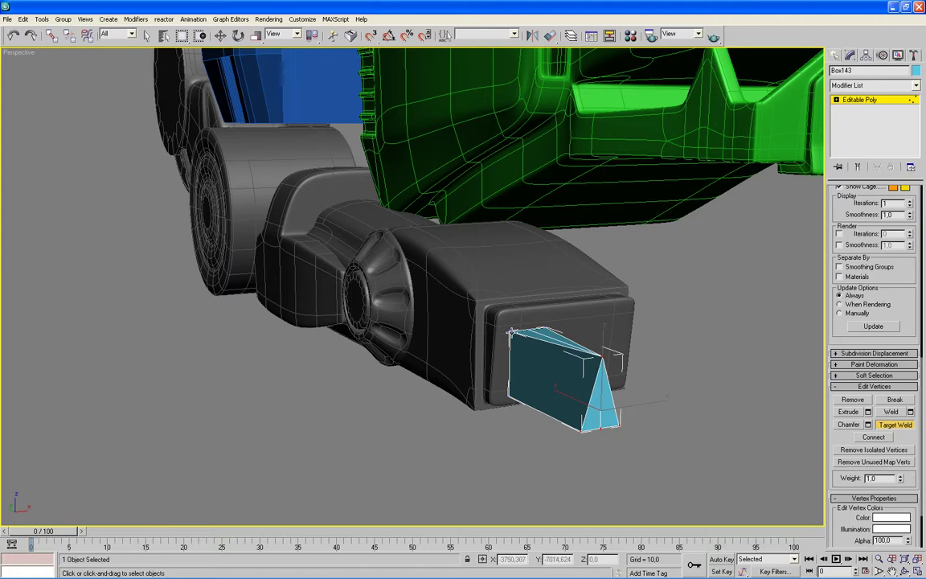
{"action": "left_click", "coordinate": [527, 330]}
{"action": "left_click", "coordinate": [528, 329]}
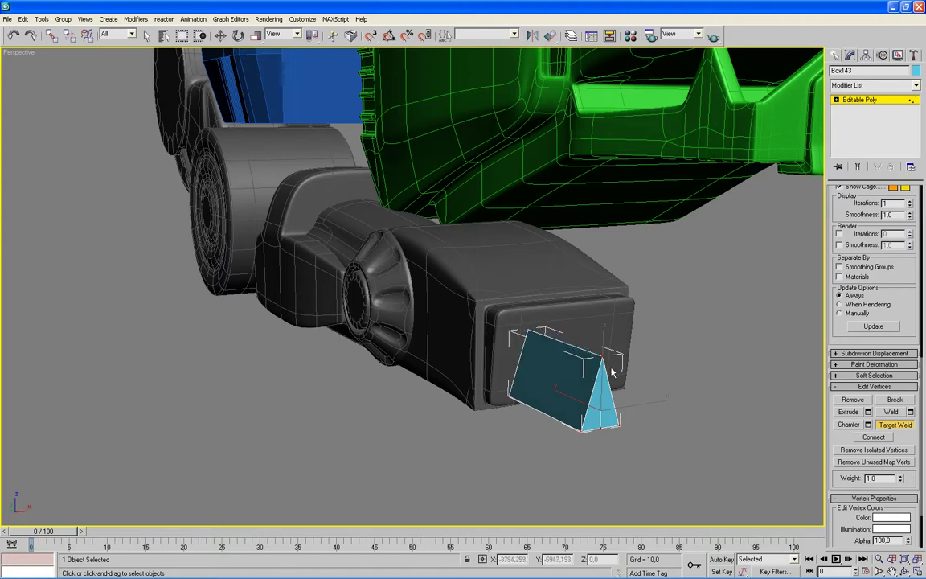
- Exit Target Weld and select the vertex at the wedge's tip
{"action": "left_click", "coordinate": [219, 36]}
{"action": "left_click", "coordinate": [610, 368]}
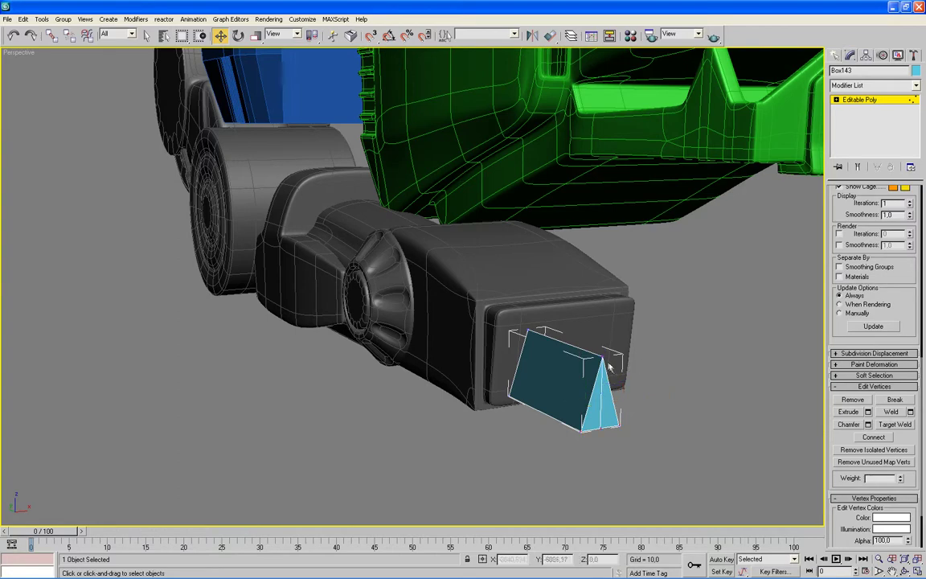
{"action": "left_click", "coordinate": [601, 357]}
{"action": "middle_click_drag", "start_coordinate": [682, 401], "coordinate": [729, 394], "text": "alt"}
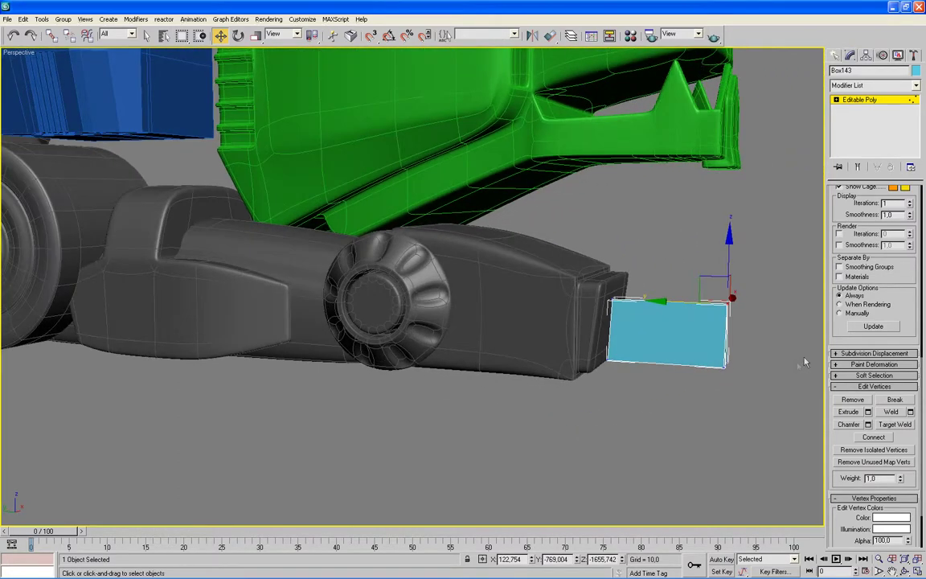
{"action": "left_click_drag", "start_coordinate": [830, 215], "coordinate": [815, 515]}
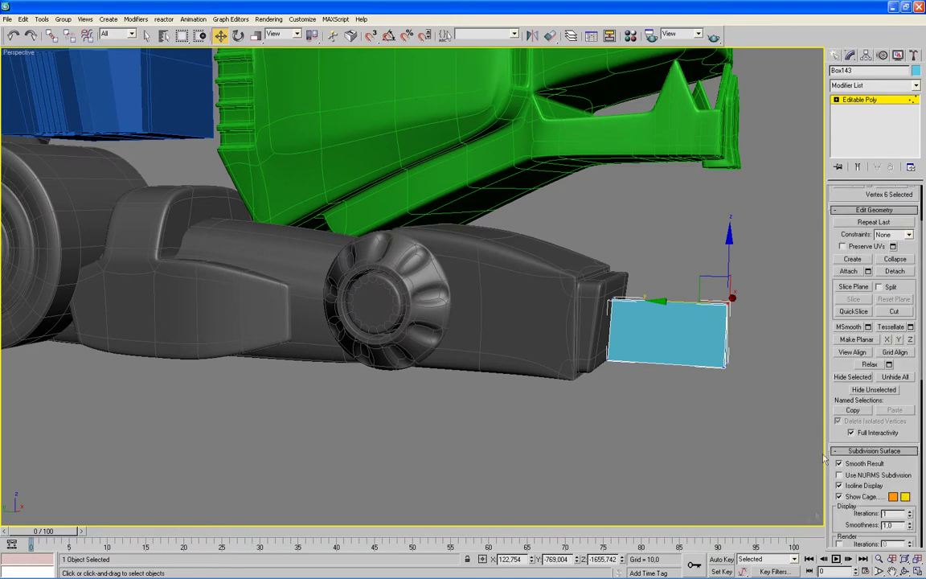
{"action": "scroll", "coordinate": [834, 237], "scroll_direction": "up", "scroll_amount": 5}
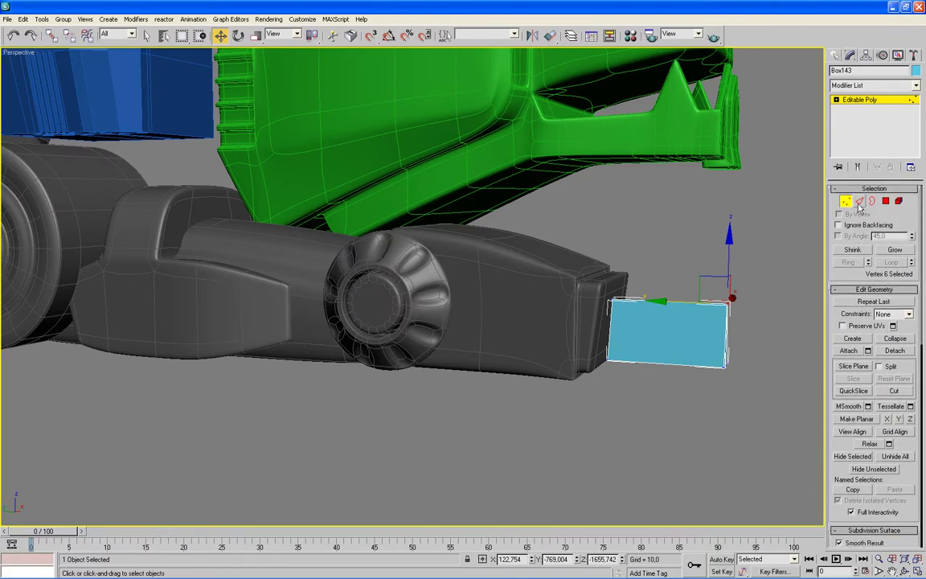
- Connect the box's four selected edges with a new edge loop
{"action": "key", "text": "2"}
{"action": "left_click_drag", "start_coordinate": [639, 448], "coordinate": [633, 450]}
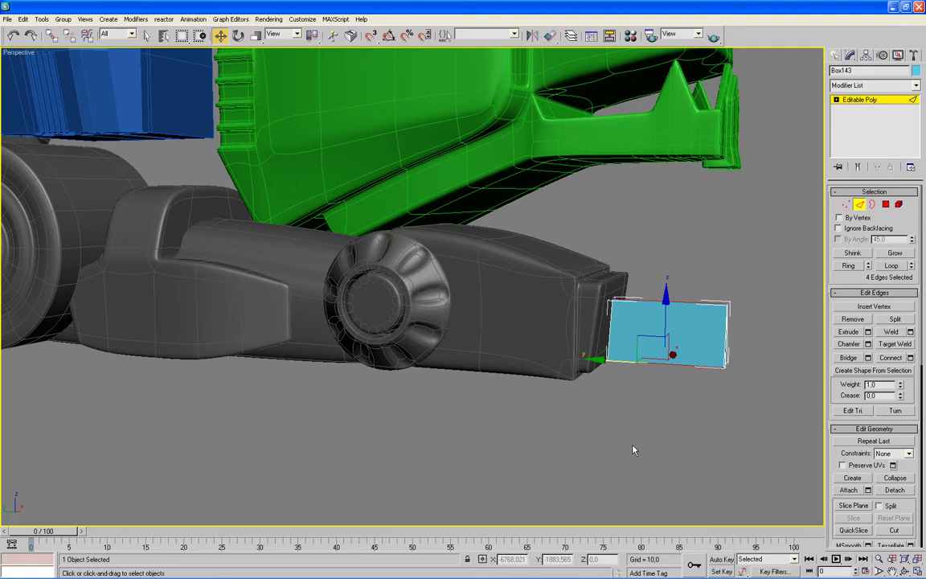
{"action": "key", "text": "ctrl+shift+e"}
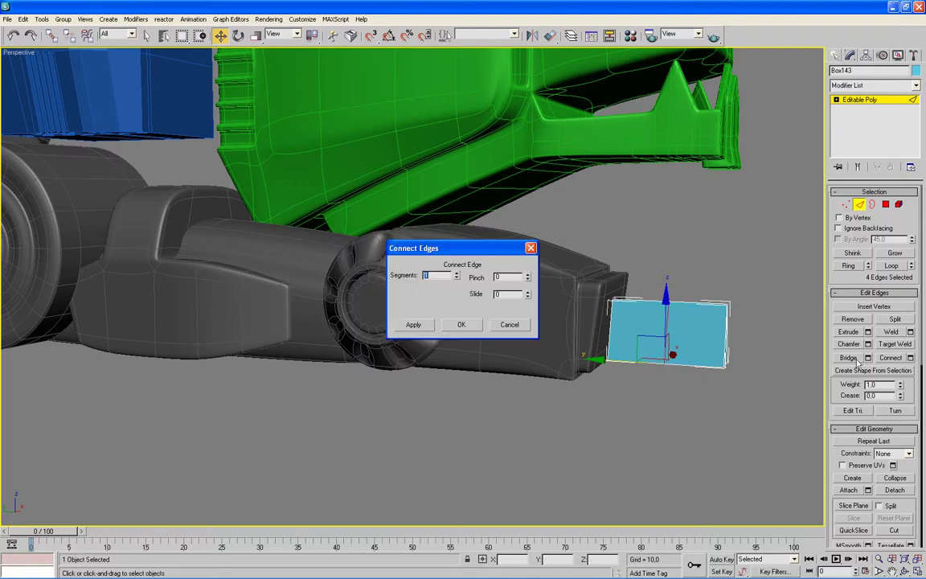
{"action": "left_click", "coordinate": [475, 324]}
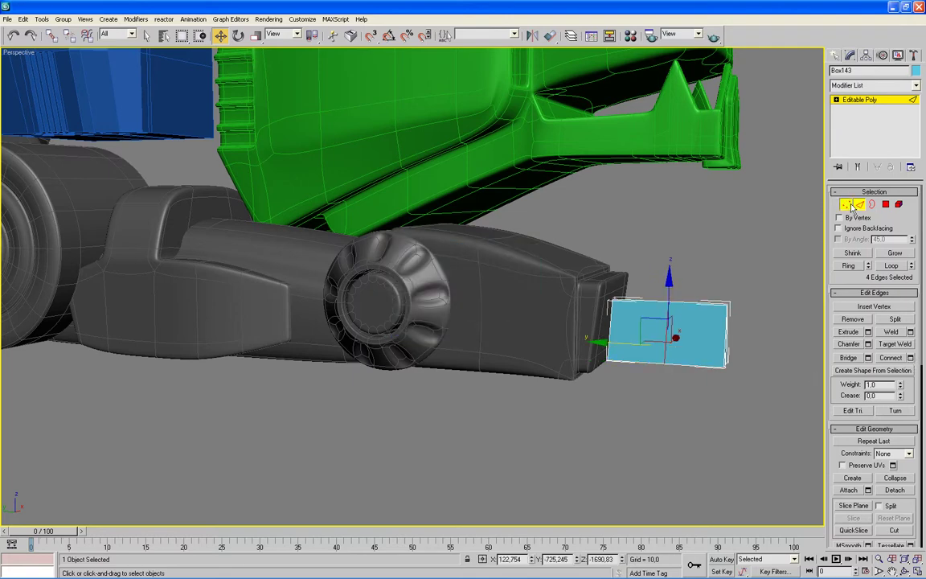
- Move the box's top-right corner vertex down to slope the side
{"action": "key", "text": "1"}
{"action": "left_click_drag", "start_coordinate": [746, 279], "coordinate": [708, 324]}
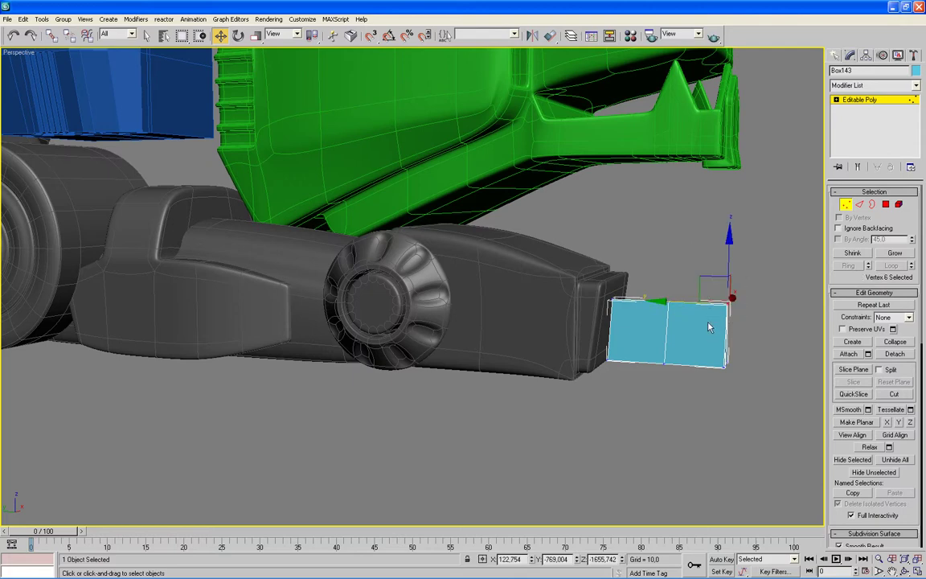
{"action": "left_click_drag", "start_coordinate": [729, 251], "coordinate": [731, 295]}
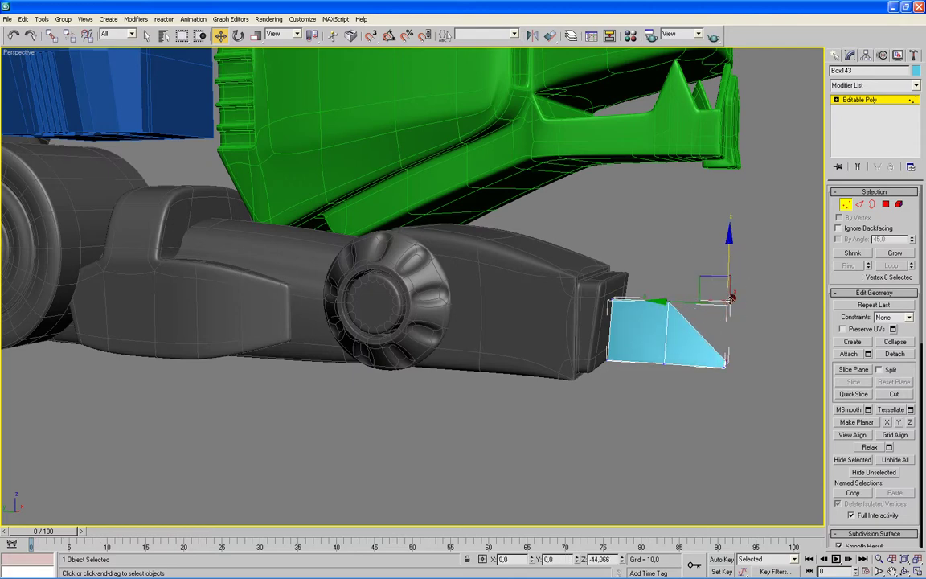
{"action": "left_click_drag", "start_coordinate": [730, 296], "coordinate": [656, 347]}
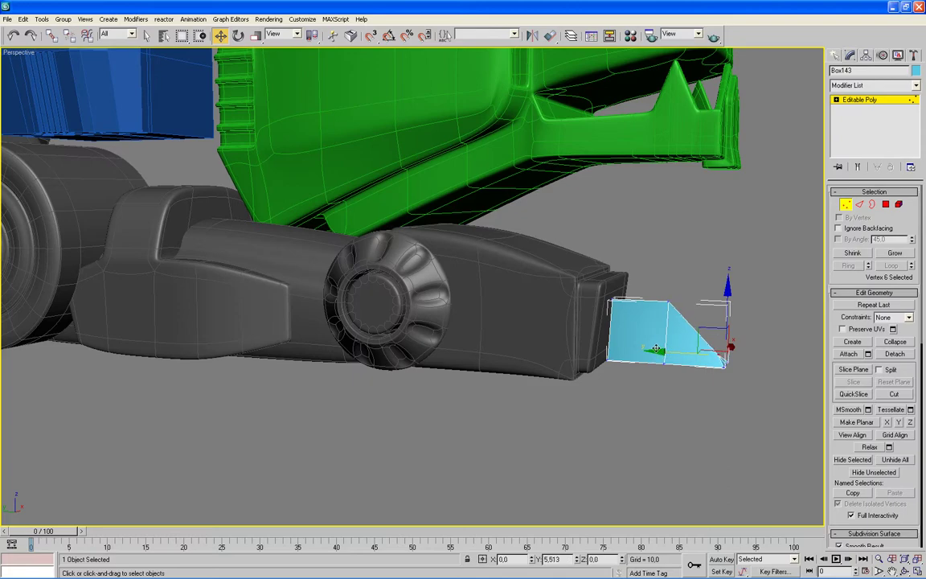
- Target-weld the wedge's bottom vertex onto its neighbour so it tapers
{"action": "mouse_move", "coordinate": [725, 440]}
{"action": "middle_mouse_down", "text": "alt"}
{"action": "mouse_move", "coordinate": [651, 438]}
{"action": "mouse_move", "coordinate": [819, 456]}
{"action": "middle_mouse_up", "text": "alt"}
{"action": "left_click_drag", "start_coordinate": [843, 448], "coordinate": [812, 209]}
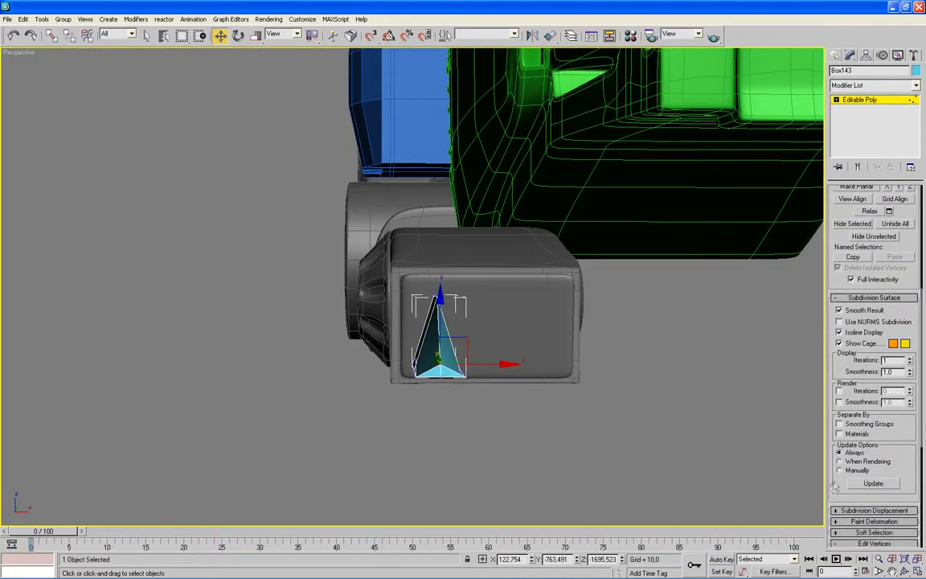
{"action": "left_click_drag", "start_coordinate": [838, 489], "coordinate": [844, 273]}
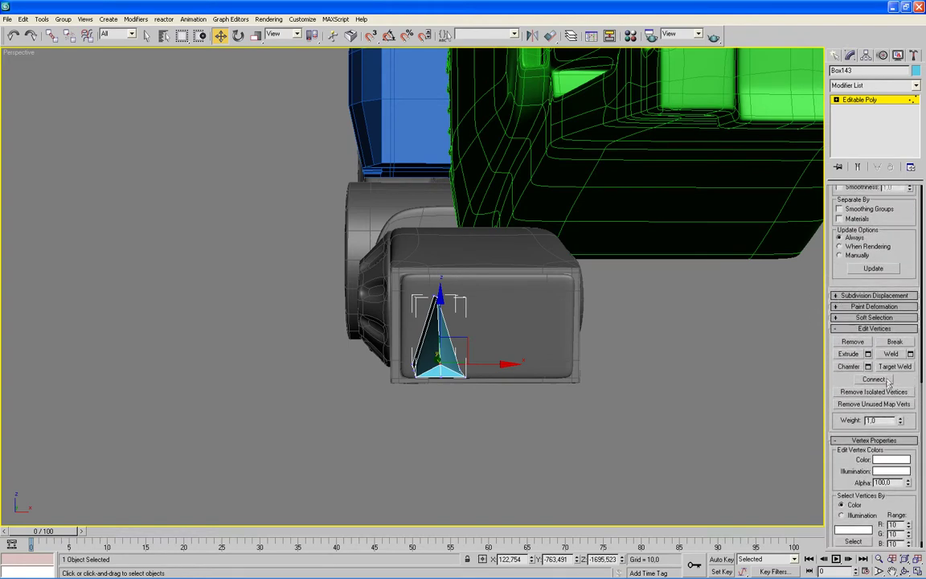
{"action": "left_click", "coordinate": [893, 367]}
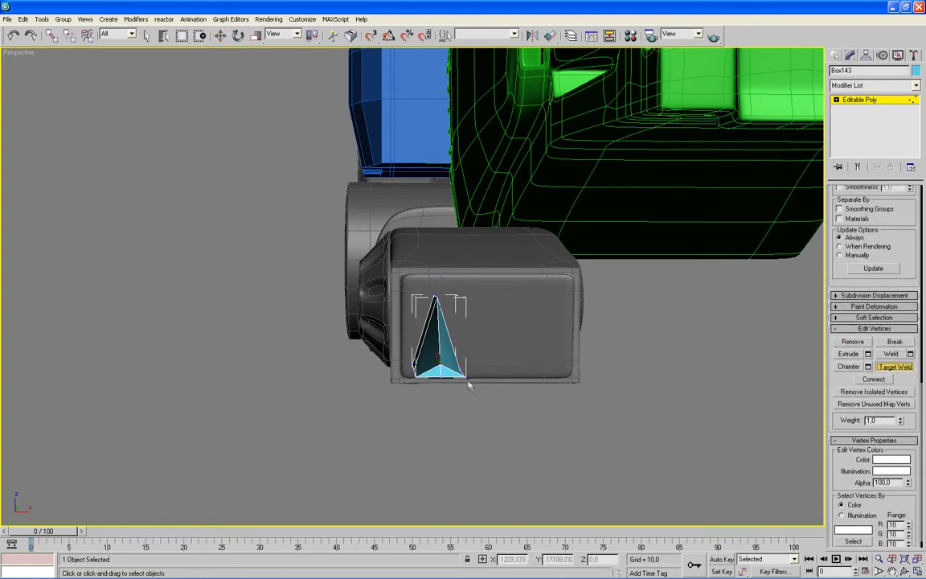
{"action": "left_click", "coordinate": [418, 380]}
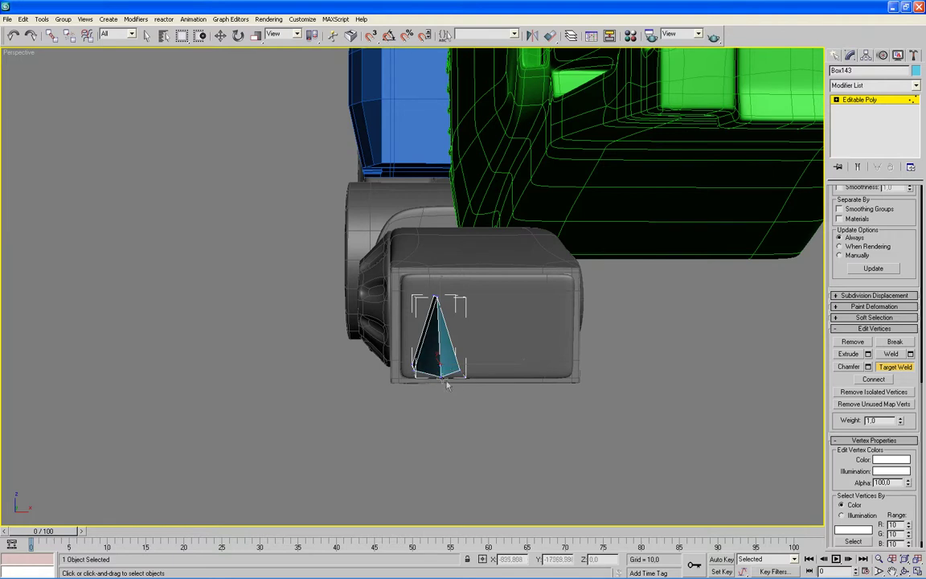
{"action": "scroll", "coordinate": [835, 262], "scroll_direction": "up", "scroll_amount": 5}
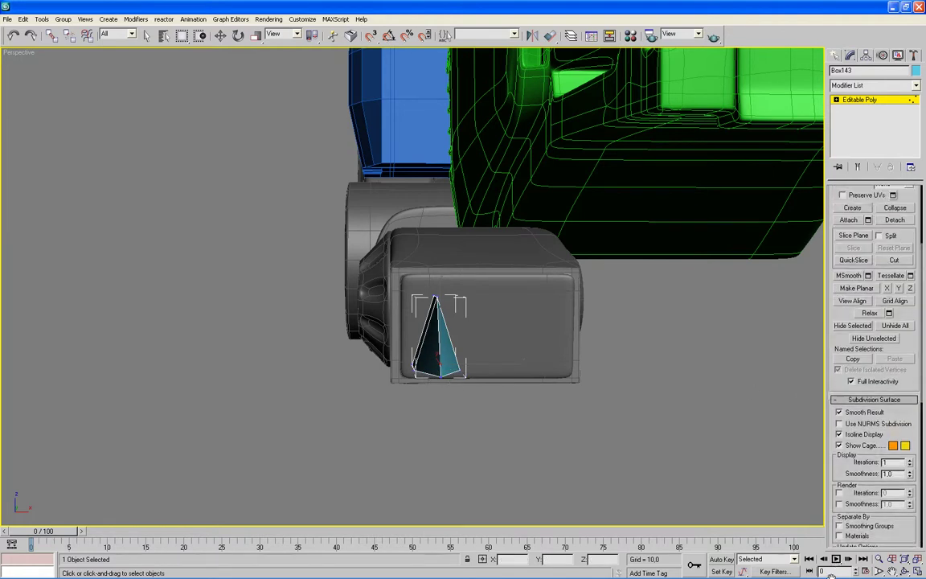
{"action": "scroll", "coordinate": [835, 241], "scroll_direction": "up", "scroll_amount": 3}
{"action": "scroll", "coordinate": [836, 241], "scroll_direction": "up", "scroll_amount": 2}
{"action": "key", "text": "alt+w"}
{"action": "right_click", "coordinate": [330, 460]}
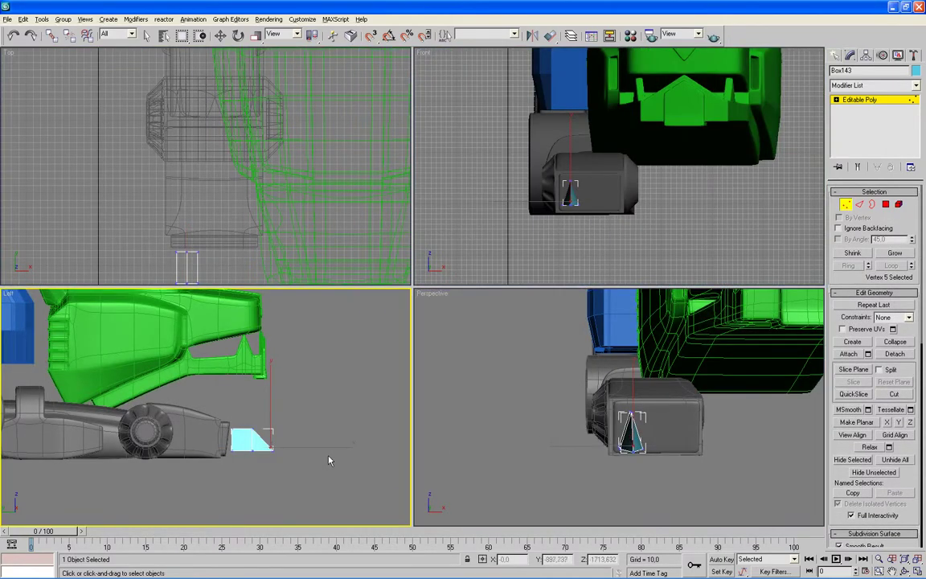
- In the maximized Left view, push the wedge's tip vertices forward along X
{"action": "key", "text": "alt+w"}
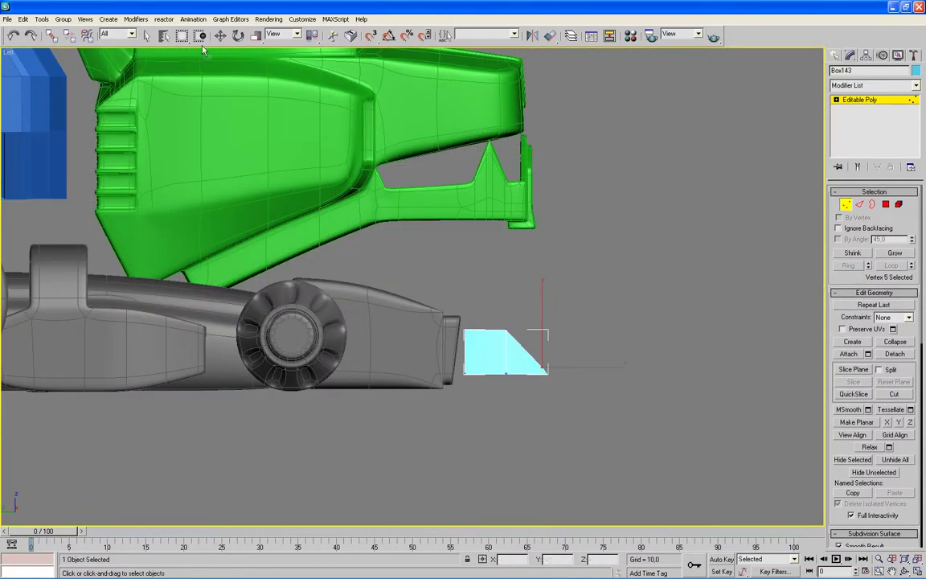
{"action": "left_click", "coordinate": [220, 36]}
{"action": "left_click_drag", "start_coordinate": [564, 341], "coordinate": [557, 320]}
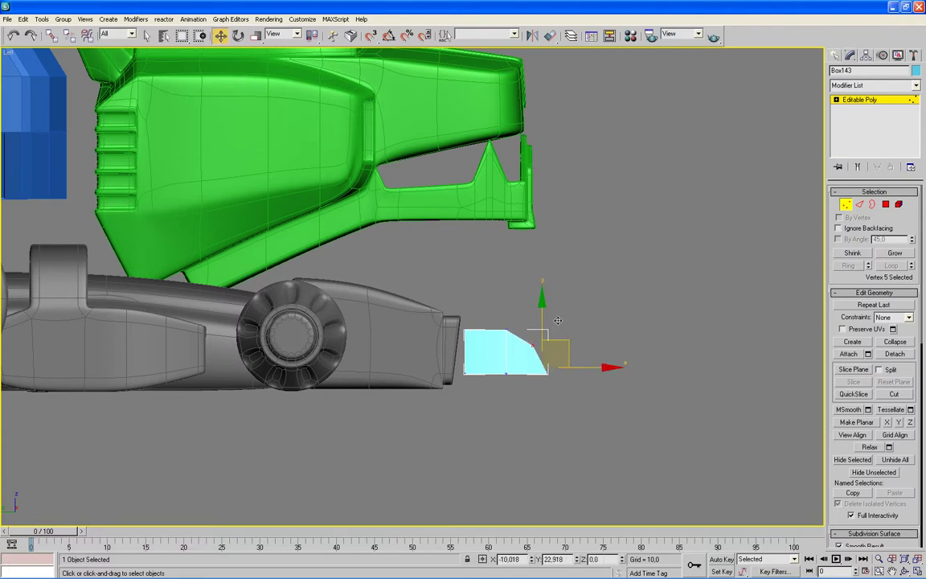
{"action": "left_click_drag", "start_coordinate": [630, 335], "coordinate": [498, 397]}
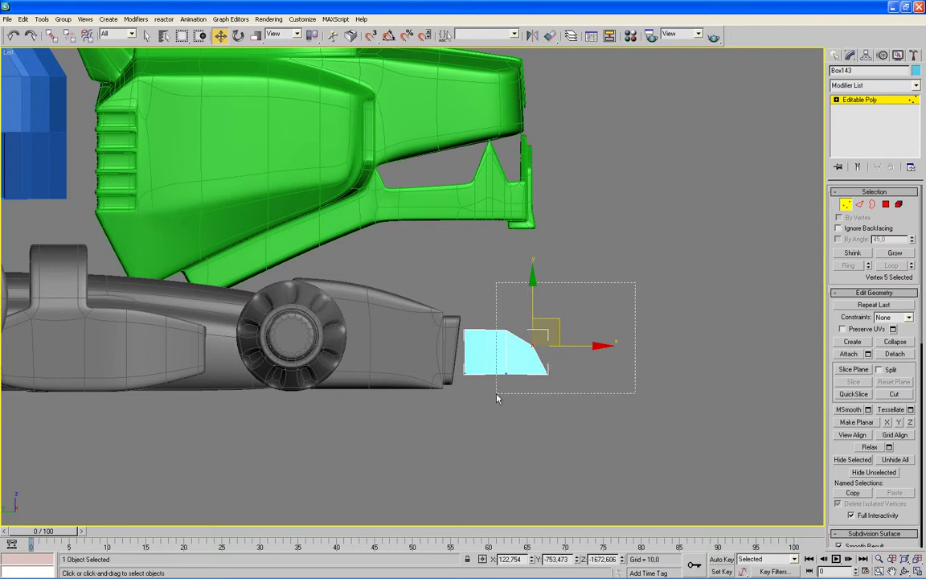
{"action": "left_click_drag", "start_coordinate": [585, 370], "coordinate": [597, 367]}
- Select four vertices of the cyan shape and return to full-screen Perspective
{"action": "left_click", "coordinate": [516, 300]}
{"action": "mouse_move", "coordinate": [464, 271]}
{"action": "left_mouse_down"}
{"action": "mouse_move", "coordinate": [554, 361]}
{"action": "mouse_move", "coordinate": [572, 364]}
{"action": "left_mouse_up"}
{"action": "key", "text": "alt+w"}
{"action": "right_click", "coordinate": [676, 394]}
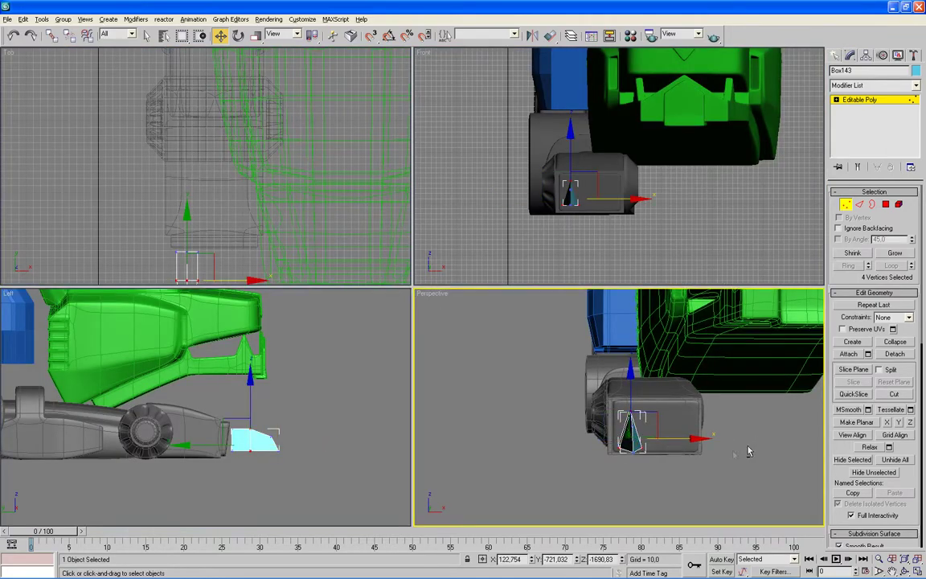
{"action": "key", "text": "alt+w"}
{"action": "middle_click_drag", "start_coordinate": [569, 383], "coordinate": [691, 434], "text": "alt"}
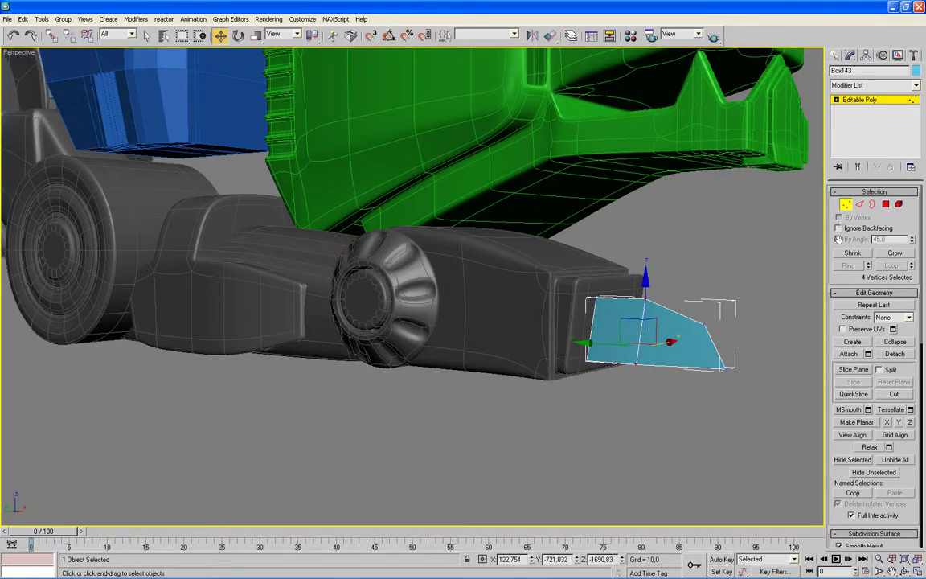
- In Edge mode, deselect the inner edges near the piece's tip and underside
{"action": "left_click", "coordinate": [859, 205]}
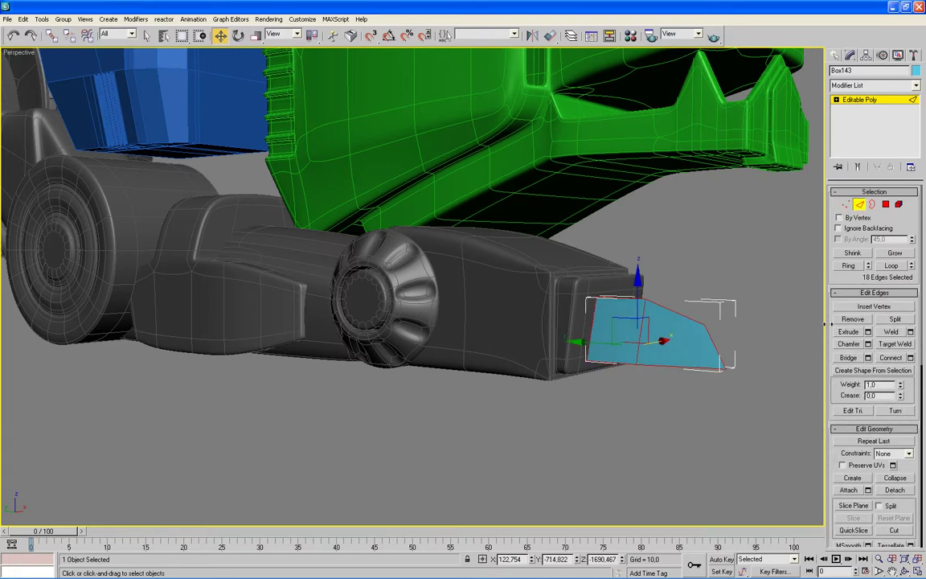
{"action": "mouse_move", "coordinate": [708, 333]}
{"action": "middle_mouse_down", "text": "alt"}
{"action": "mouse_move", "coordinate": [760, 380]}
{"action": "mouse_move", "coordinate": [676, 340]}
{"action": "middle_mouse_up", "text": "alt"}
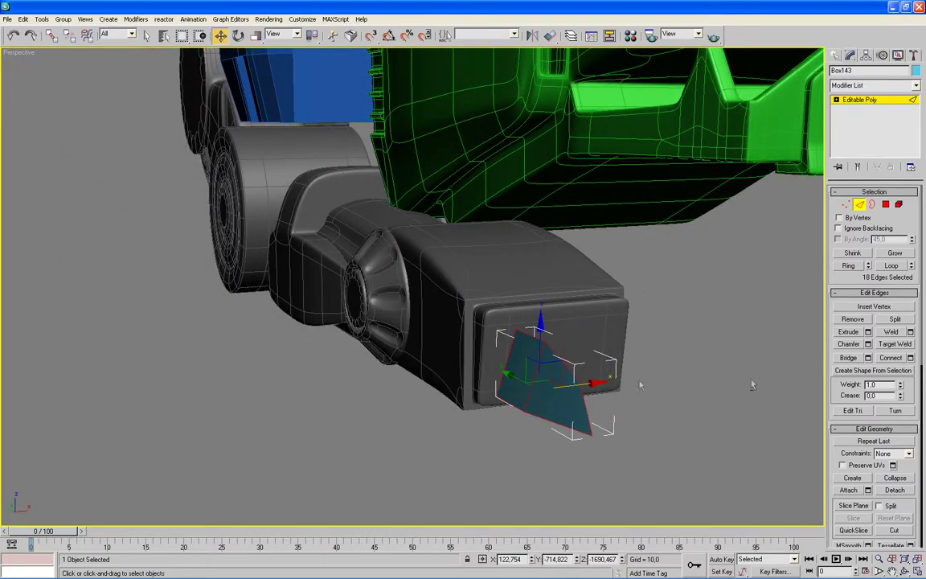
{"action": "mouse_move", "coordinate": [482, 337]}
{"action": "middle_mouse_down", "text": "alt"}
{"action": "mouse_move", "coordinate": [676, 398]}
{"action": "mouse_move", "coordinate": [648, 397]}
{"action": "middle_mouse_up", "text": "alt"}
{"action": "left_click", "coordinate": [354, 397], "text": "alt"}
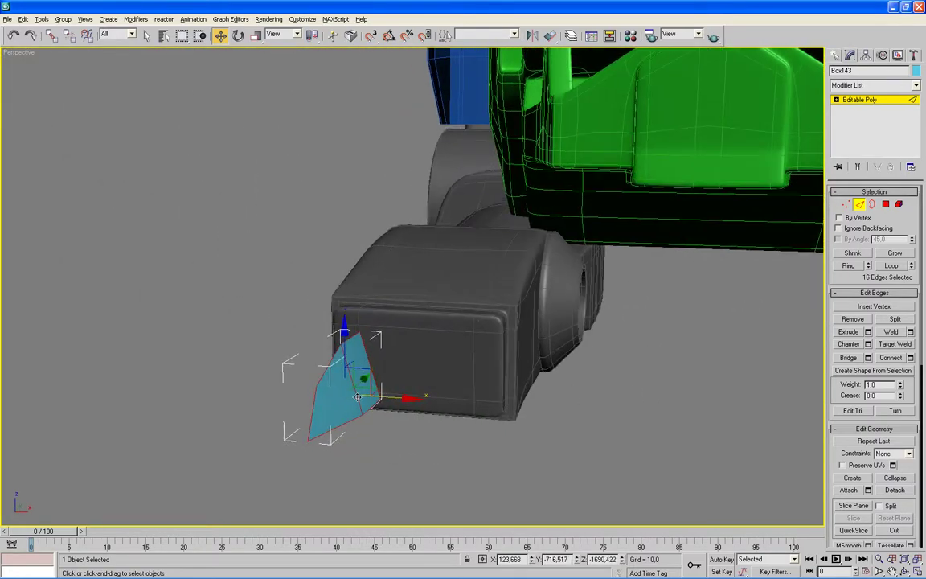
{"action": "left_click", "coordinate": [352, 386], "text": "alt"}
{"action": "mouse_move", "coordinate": [389, 427]}
{"action": "middle_mouse_down", "text": "alt"}
{"action": "mouse_move", "coordinate": [438, 429]}
{"action": "mouse_move", "coordinate": [462, 409]}
{"action": "mouse_move", "coordinate": [453, 384]}
{"action": "mouse_move", "coordinate": [541, 273]}
{"action": "middle_mouse_up", "text": "alt"}
{"action": "left_click", "coordinate": [512, 184], "text": "alt"}
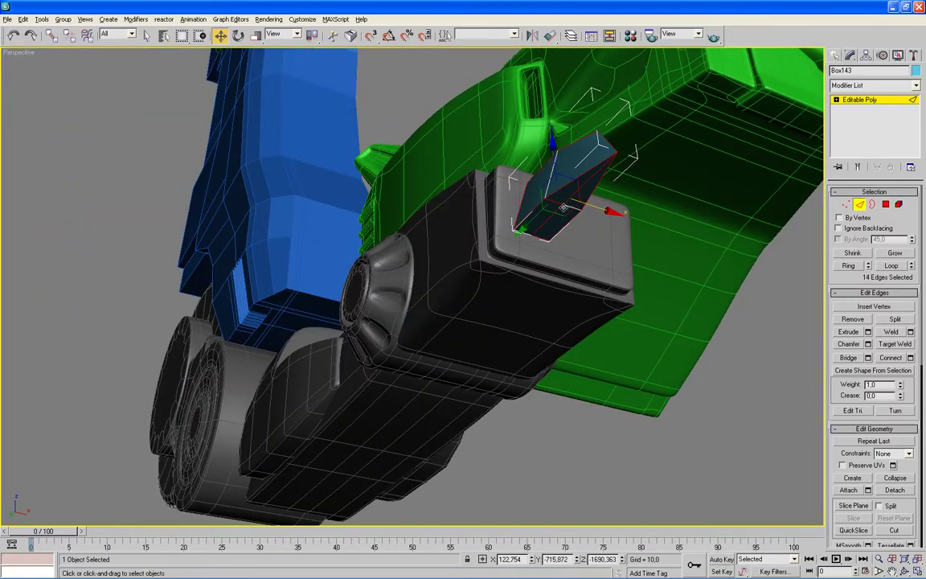
{"action": "left_click", "coordinate": [500, 184], "text": "alt"}
{"action": "left_click", "coordinate": [523, 183], "text": "alt"}
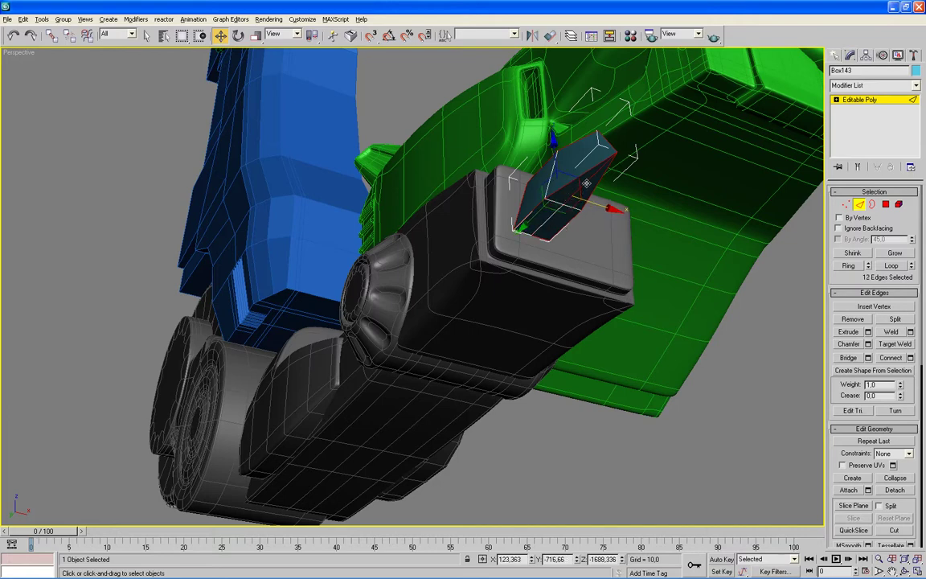
{"action": "left_click", "coordinate": [530, 168], "text": "alt"}
- Add one edge back so exactly twelve outline edges remain selected
{"action": "mouse_move", "coordinate": [635, 256]}
{"action": "middle_mouse_down", "text": "alt"}
{"action": "mouse_move", "coordinate": [667, 331]}
{"action": "mouse_move", "coordinate": [618, 289]}
{"action": "middle_mouse_up", "text": "alt"}
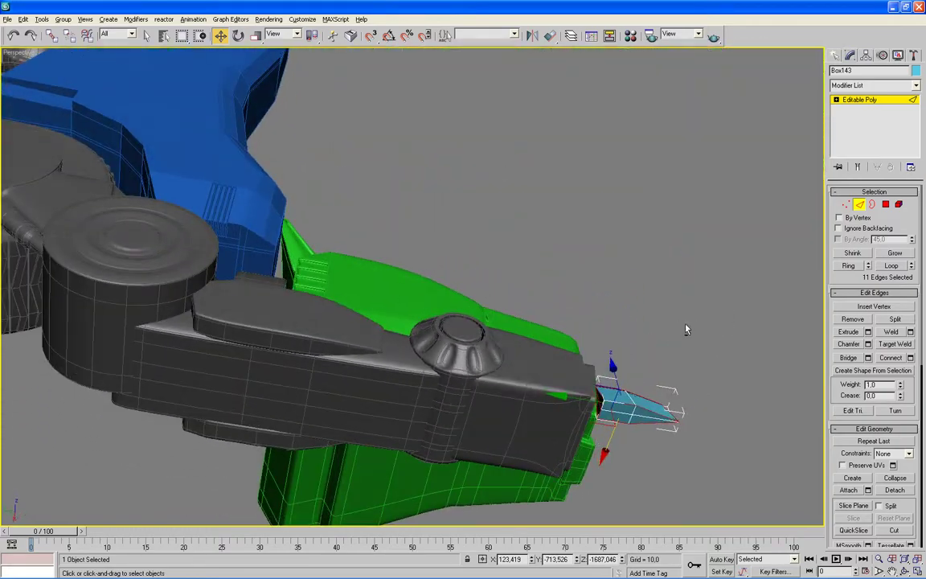
{"action": "scroll", "coordinate": [618, 290], "scroll_direction": "up", "scroll_amount": 3}
{"action": "mouse_move", "coordinate": [578, 336]}
{"action": "middle_mouse_down", "text": "alt"}
{"action": "mouse_move", "coordinate": [548, 273]}
{"action": "mouse_move", "coordinate": [607, 347]}
{"action": "middle_mouse_up", "text": "alt"}
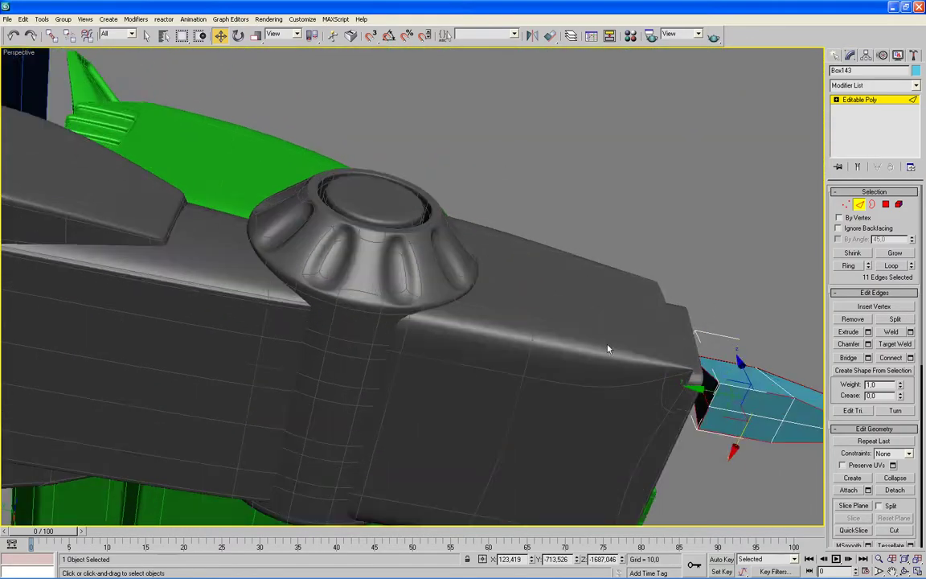
{"action": "scroll", "coordinate": [607, 347], "scroll_direction": "down", "scroll_amount": 2}
{"action": "scroll", "coordinate": [605, 366], "scroll_direction": "down", "scroll_amount": 1}
{"action": "left_click", "coordinate": [672, 336], "text": "ctrl"}
{"action": "mouse_move", "coordinate": [672, 337]}
{"action": "middle_mouse_down", "text": "alt"}
{"action": "mouse_move", "coordinate": [576, 394]}
{"action": "mouse_move", "coordinate": [545, 393]}
{"action": "mouse_move", "coordinate": [575, 449]}
{"action": "mouse_move", "coordinate": [581, 374]}
{"action": "mouse_move", "coordinate": [591, 378]}
{"action": "middle_mouse_up", "text": "alt"}
{"action": "middle_click_drag", "start_coordinate": [629, 324], "coordinate": [631, 372], "text": "alt"}
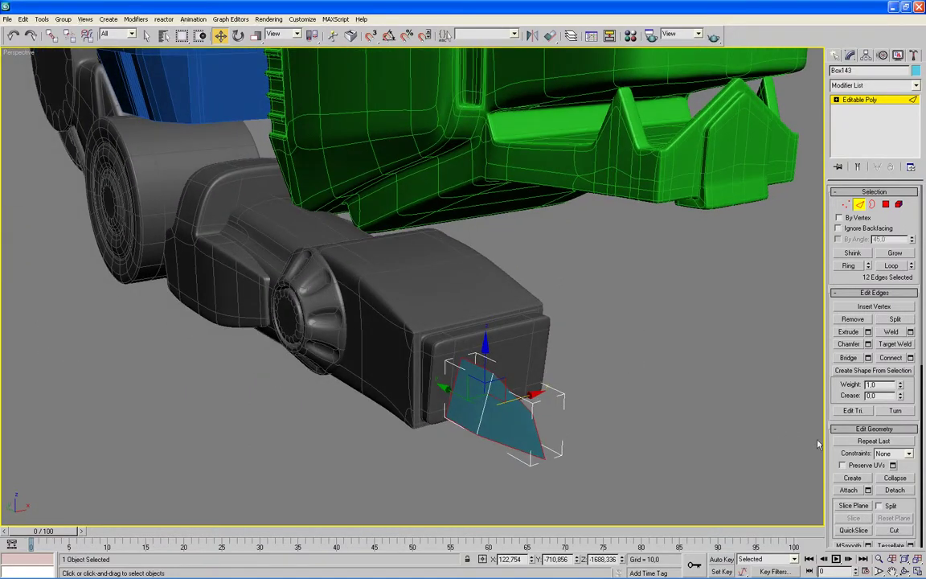
{"action": "left_click_drag", "start_coordinate": [832, 454], "coordinate": [836, 174]}
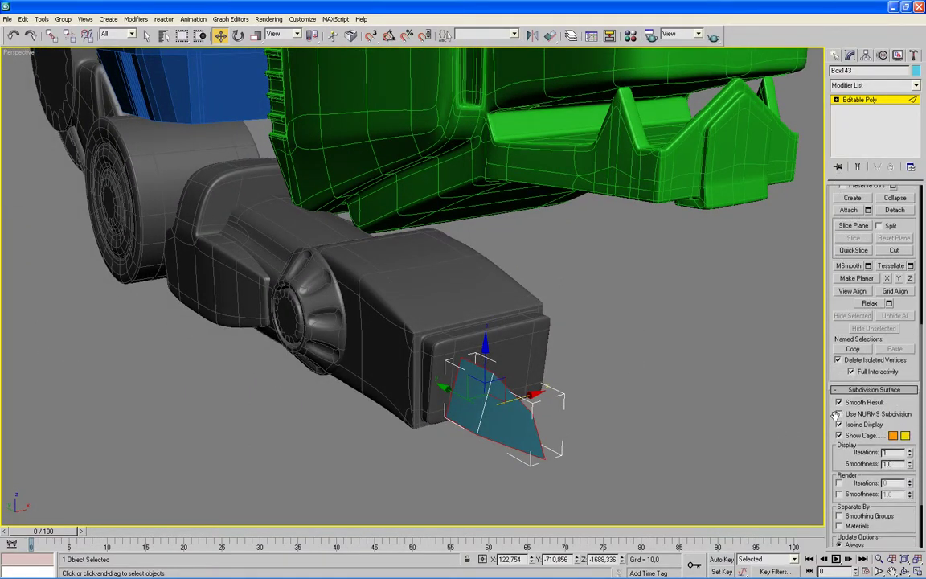
- Turn on NURMS subdivision for the blue piece with 3 iterations
{"action": "left_click", "coordinate": [838, 413]}
{"action": "left_click", "coordinate": [911, 452]}
{"action": "left_click", "coordinate": [911, 452]}
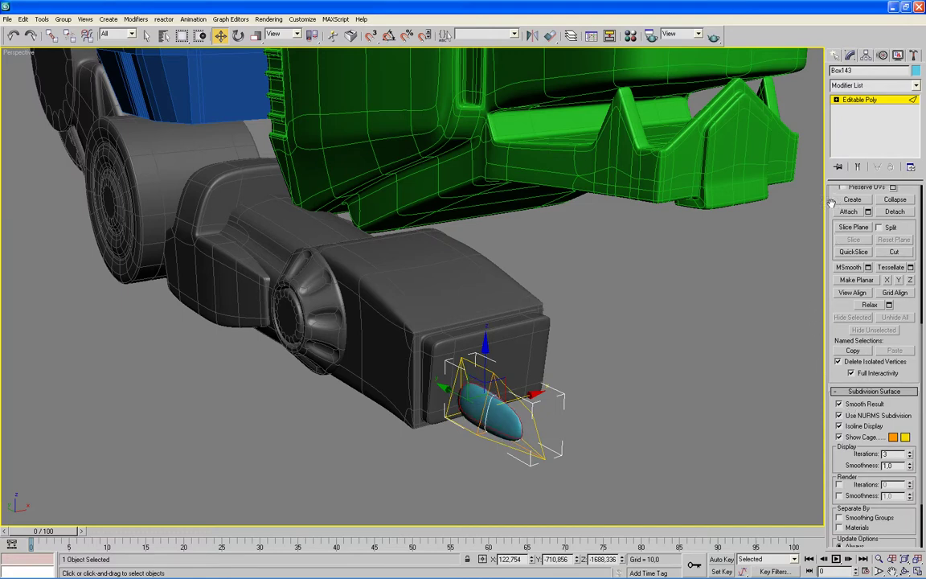
{"action": "left_click_drag", "start_coordinate": [831, 199], "coordinate": [828, 512]}
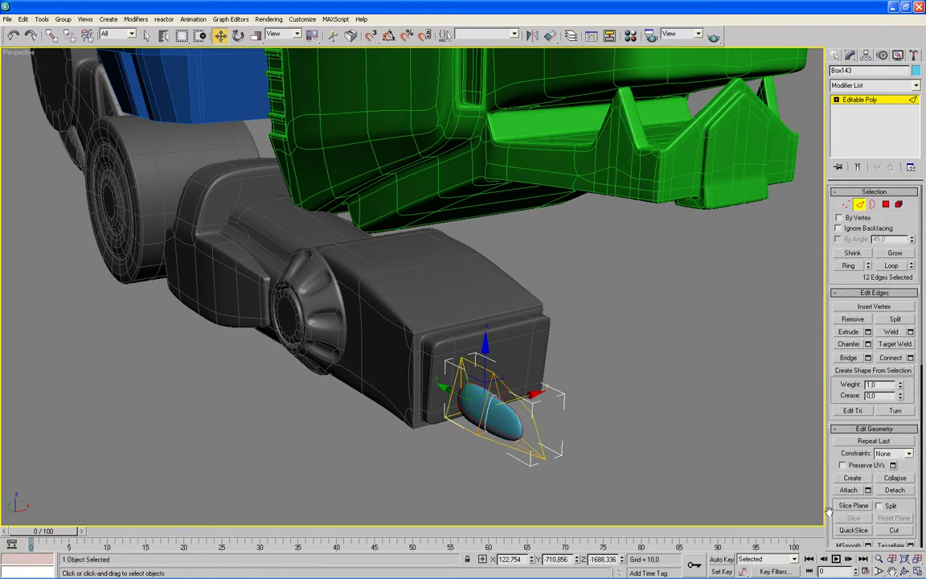
- Chamfer the selected outline edges by 0.01, then deselect to inspect the blade
{"action": "left_click", "coordinate": [868, 344]}
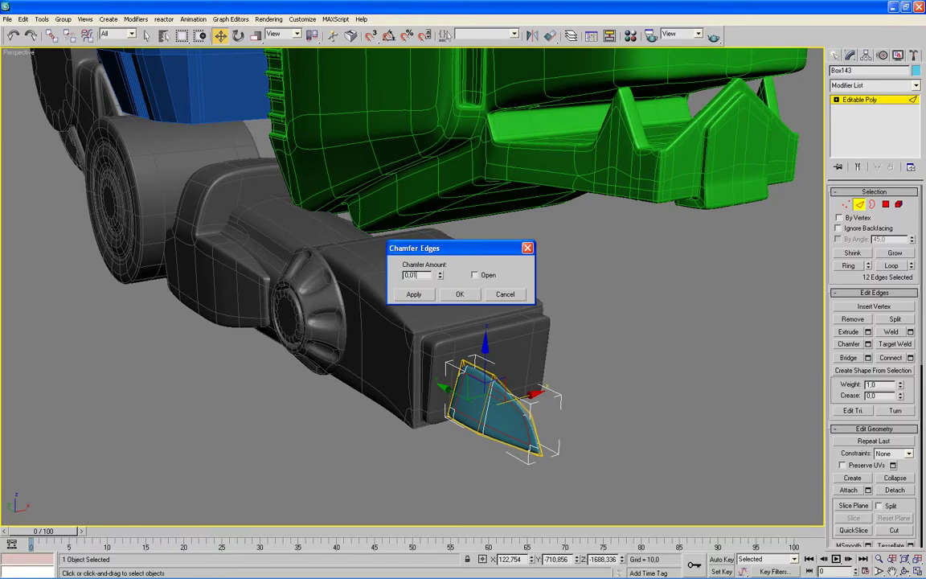
{"action": "left_click", "coordinate": [472, 294]}
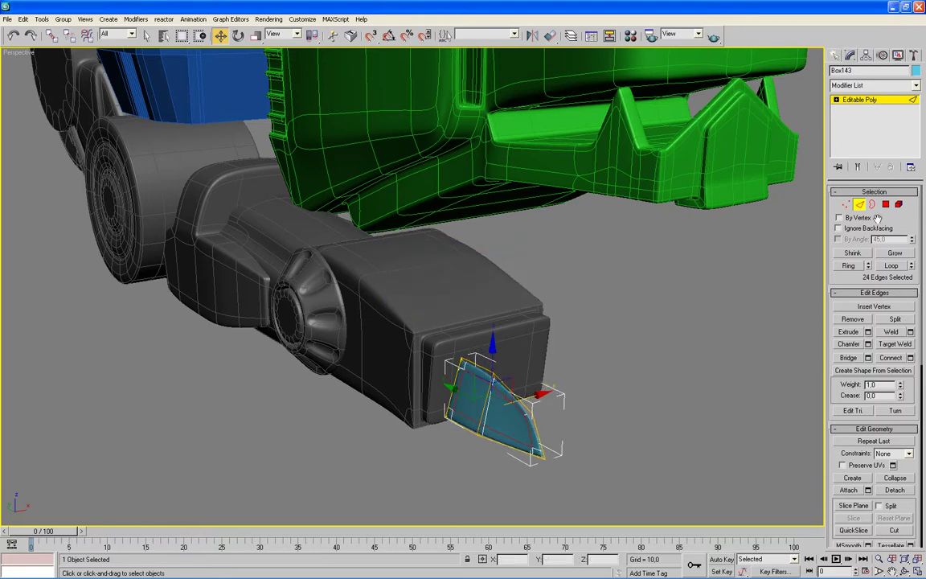
{"action": "key", "text": "2"}
{"action": "left_click", "coordinate": [676, 382]}
{"action": "mouse_move", "coordinate": [661, 399]}
{"action": "middle_mouse_down", "text": "alt"}
{"action": "mouse_move", "coordinate": [605, 388]}
{"action": "mouse_move", "coordinate": [608, 352]}
{"action": "mouse_move", "coordinate": [652, 336]}
{"action": "mouse_move", "coordinate": [694, 365]}
{"action": "mouse_move", "coordinate": [685, 408]}
{"action": "mouse_move", "coordinate": [702, 401]}
{"action": "middle_mouse_up", "text": "alt"}
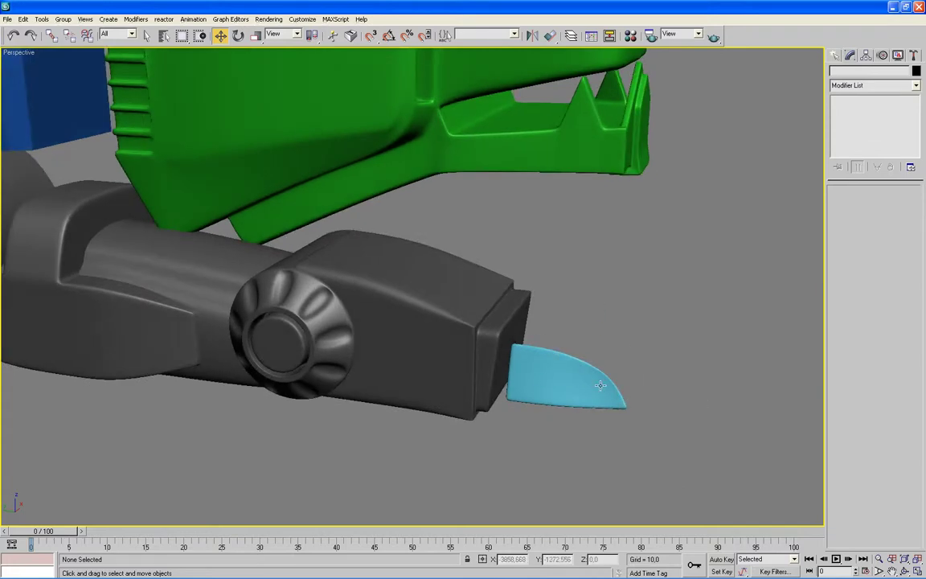
- Slide the light-blue blade back, lower it slightly, and nudge it left at the foot tip
{"action": "left_click", "coordinate": [562, 378]}
{"action": "key", "text": "alt+w"}
{"action": "middle_click_drag", "start_coordinate": [354, 394], "coordinate": [353, 338]}
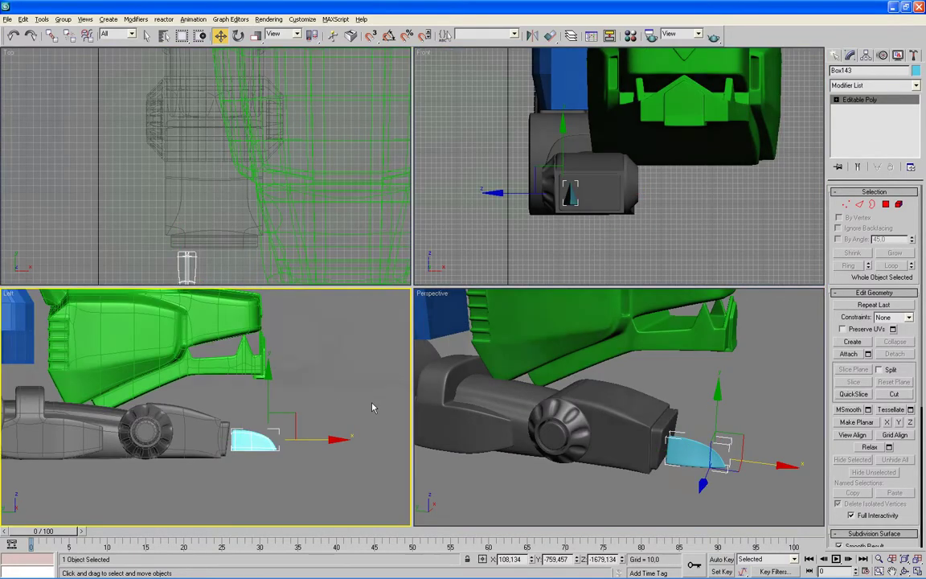
{"action": "key", "text": "alt+w"}
{"action": "scroll", "coordinate": [532, 408], "scroll_direction": "up", "scroll_amount": 3}
{"action": "left_click_drag", "start_coordinate": [654, 378], "coordinate": [635, 378]}
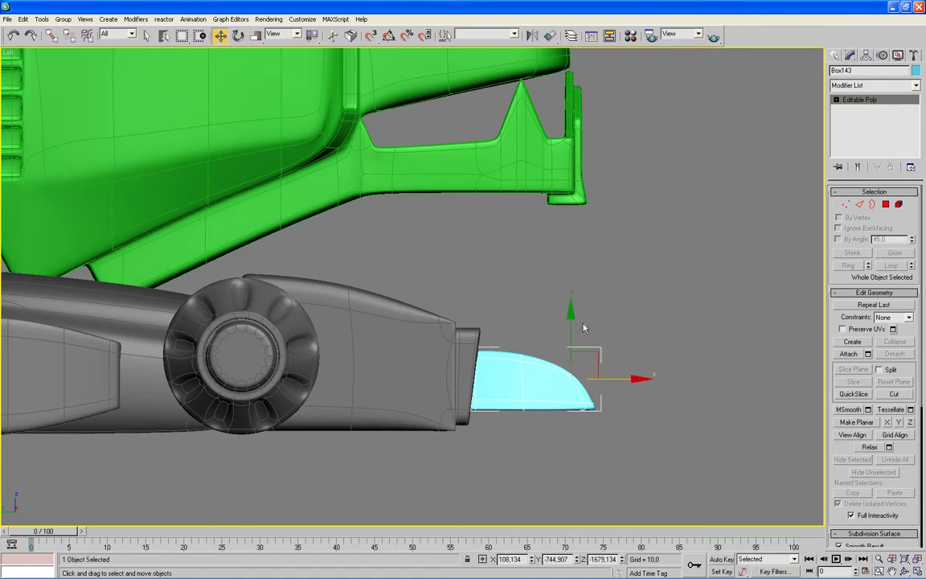
{"action": "left_click_drag", "start_coordinate": [573, 318], "coordinate": [573, 329]}
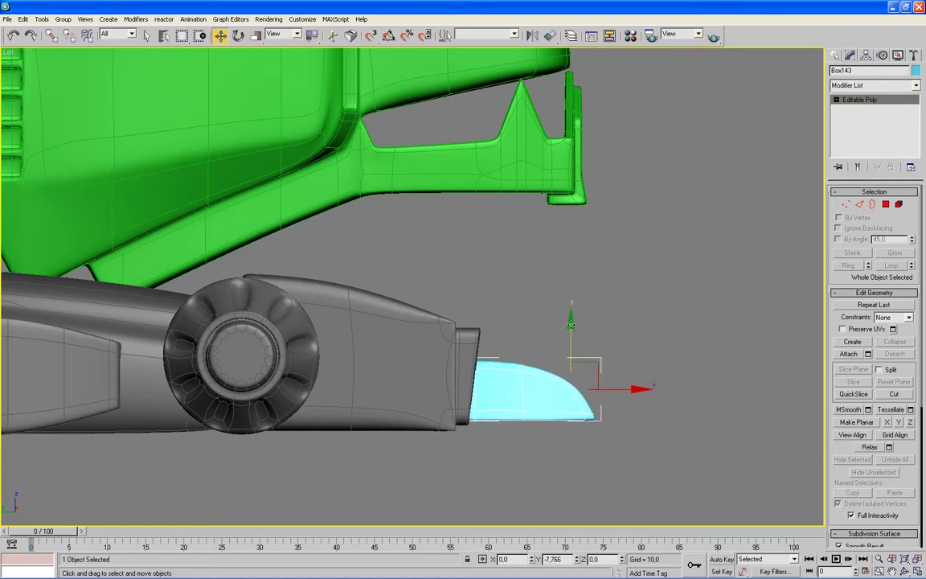
{"action": "scroll", "coordinate": [653, 358], "scroll_direction": "down", "scroll_amount": 5}
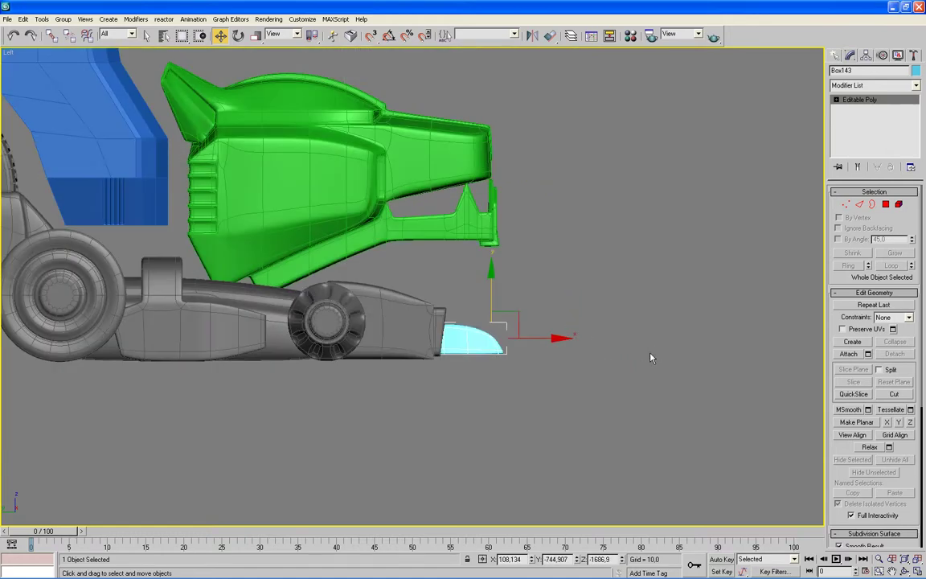
{"action": "middle_click_drag", "start_coordinate": [649, 358], "coordinate": [664, 373]}
{"action": "left_click_drag", "start_coordinate": [585, 358], "coordinate": [575, 359]}
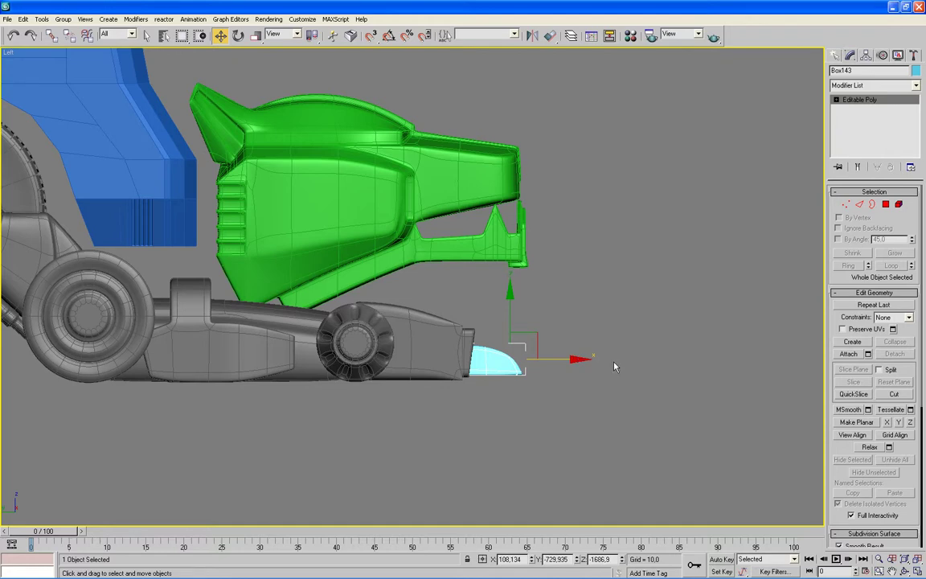
- In four-viewport layout, stretch the blade taller along its Y axis with Select and Scale
{"action": "key", "text": "alt+w"}
{"action": "scroll", "coordinate": [641, 261], "scroll_direction": "up", "scroll_amount": 1}
{"action": "scroll", "coordinate": [641, 261], "scroll_direction": "up", "scroll_amount": 1}
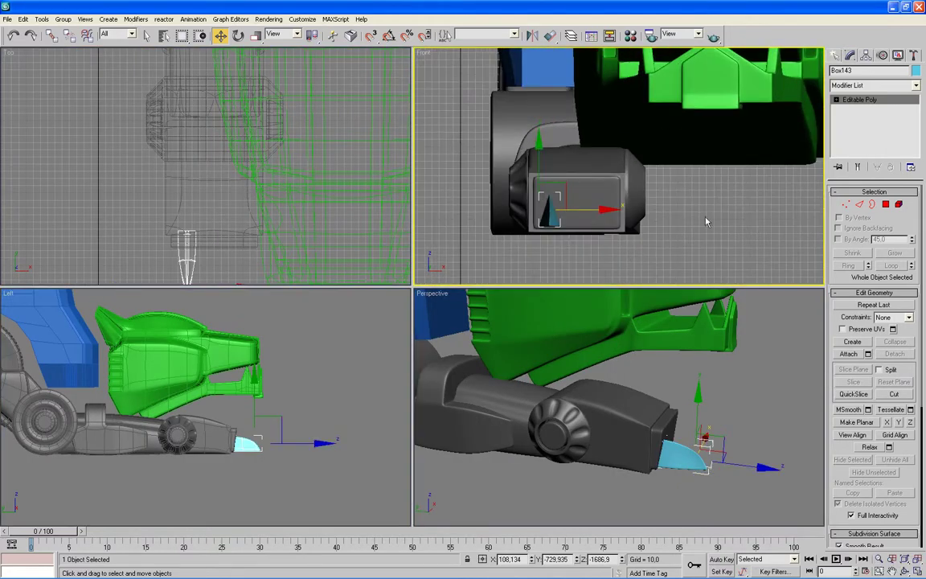
{"action": "left_click", "coordinate": [255, 35]}
{"action": "left_click_drag", "start_coordinate": [533, 131], "coordinate": [537, 113]}
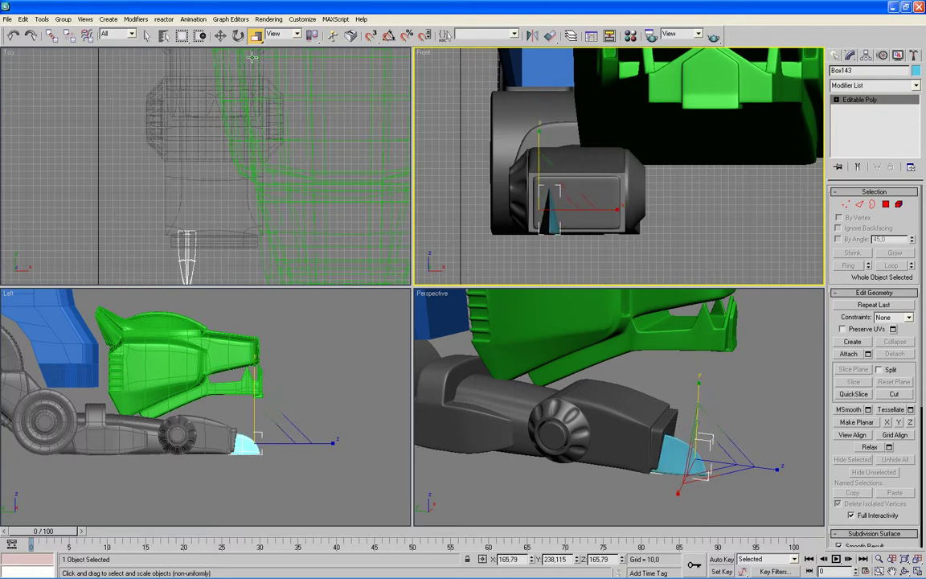
{"action": "left_click", "coordinate": [236, 37]}
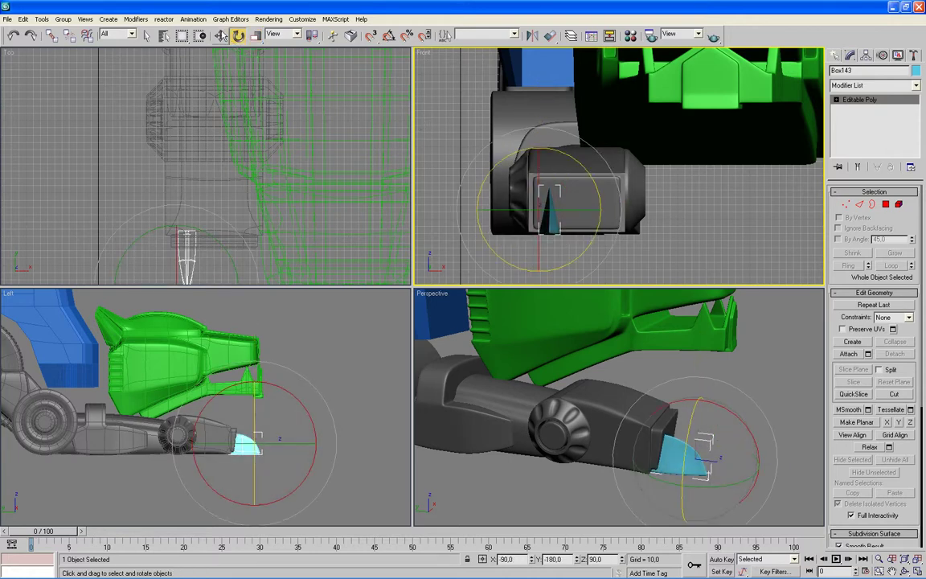
- Raise the Box143 spike slightly, shift it left into the front recess, and orbit Perspective to check it
{"action": "left_click", "coordinate": [219, 35]}
{"action": "left_click_drag", "start_coordinate": [539, 150], "coordinate": [538, 142]}
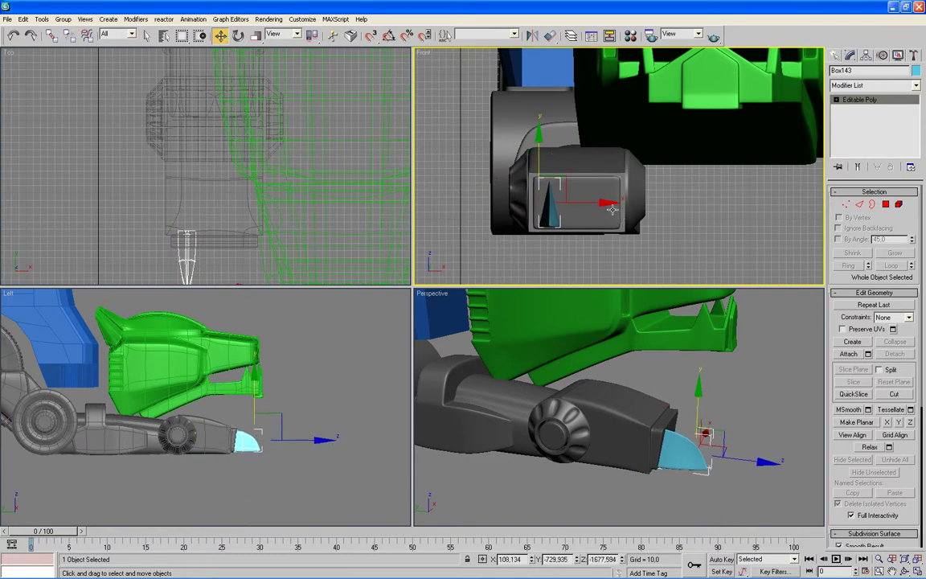
{"action": "left_click_drag", "start_coordinate": [606, 203], "coordinate": [605, 203]}
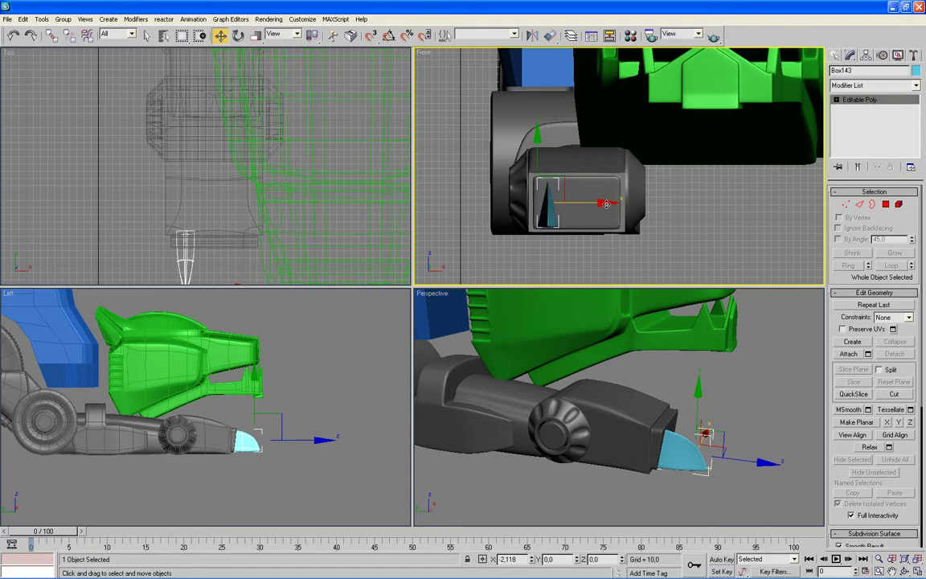
{"action": "right_click", "coordinate": [351, 420]}
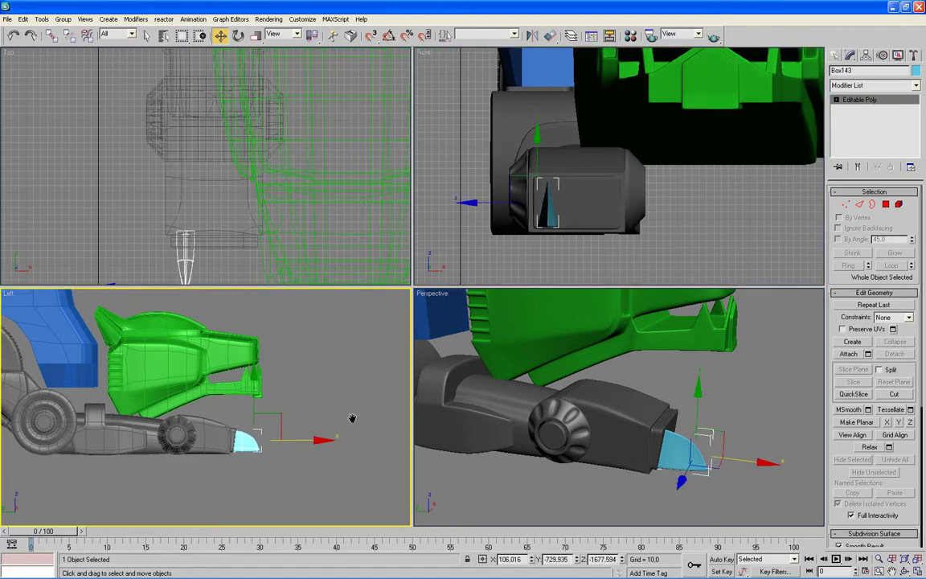
{"action": "right_click", "coordinate": [631, 362]}
{"action": "mouse_move", "coordinate": [659, 374]}
{"action": "middle_mouse_down", "text": "alt"}
{"action": "mouse_move", "coordinate": [667, 419]}
{"action": "mouse_move", "coordinate": [587, 279]}
{"action": "middle_mouse_up", "text": "alt"}
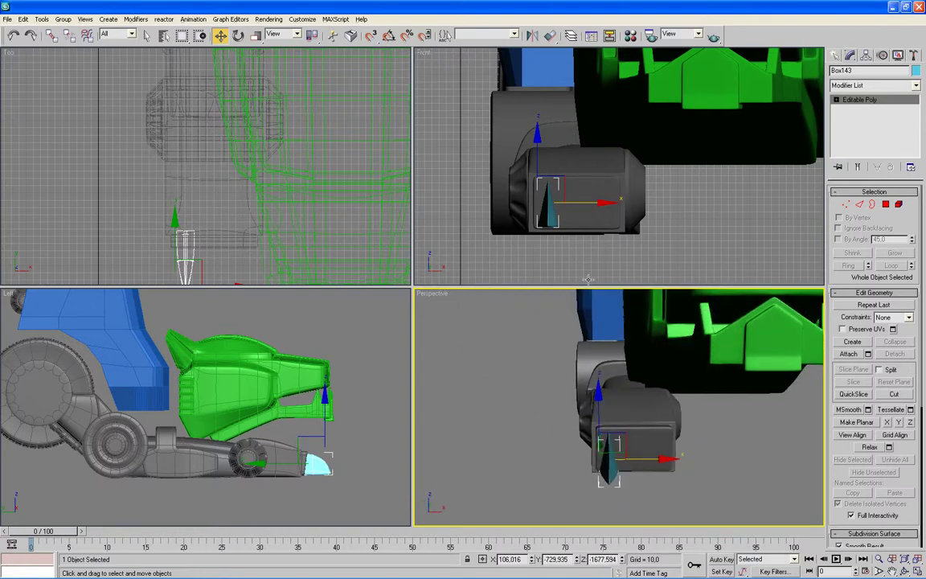
{"action": "right_click", "coordinate": [551, 212]}
{"action": "right_click", "coordinate": [549, 220]}
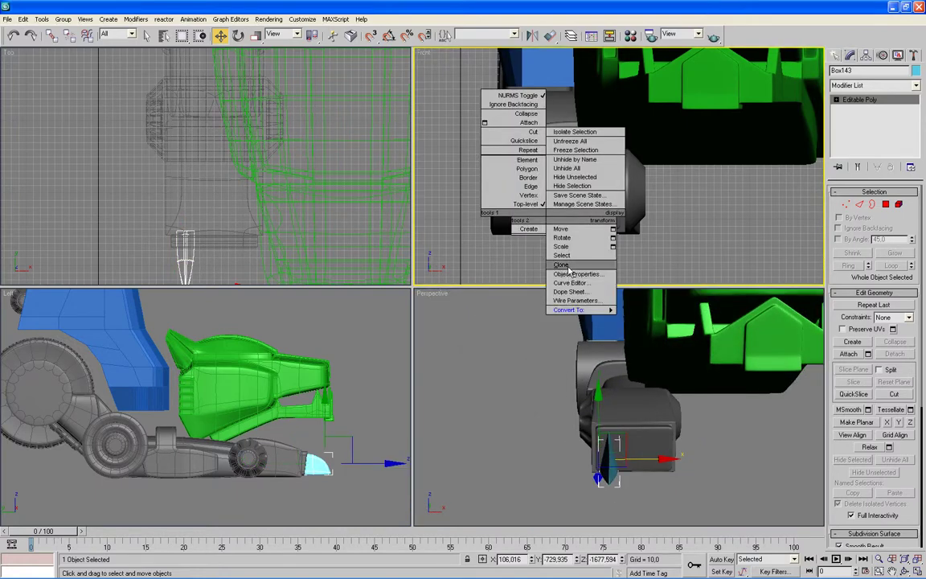
- Clone the spike as copies Box144 and Box145, sliding each to the right of the previous
{"action": "left_click", "coordinate": [580, 266]}
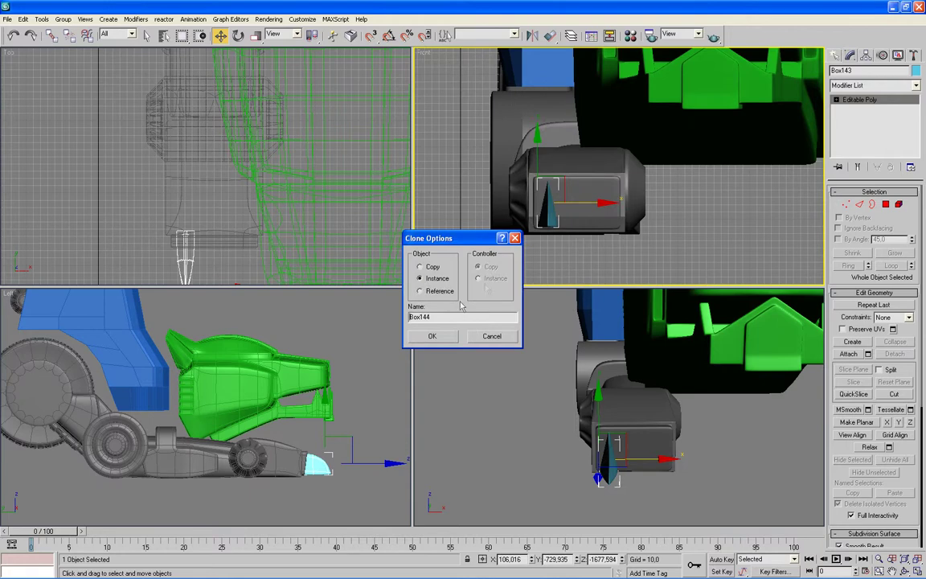
{"action": "left_click", "coordinate": [432, 337]}
{"action": "left_click_drag", "start_coordinate": [604, 213], "coordinate": [624, 203]}
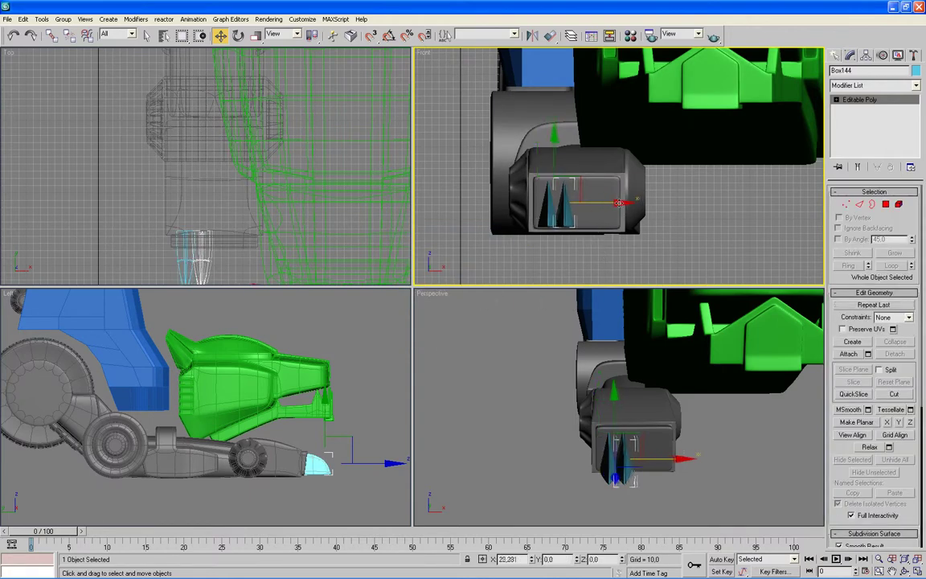
{"action": "right_click", "coordinate": [565, 222]}
{"action": "left_click", "coordinate": [589, 279]}
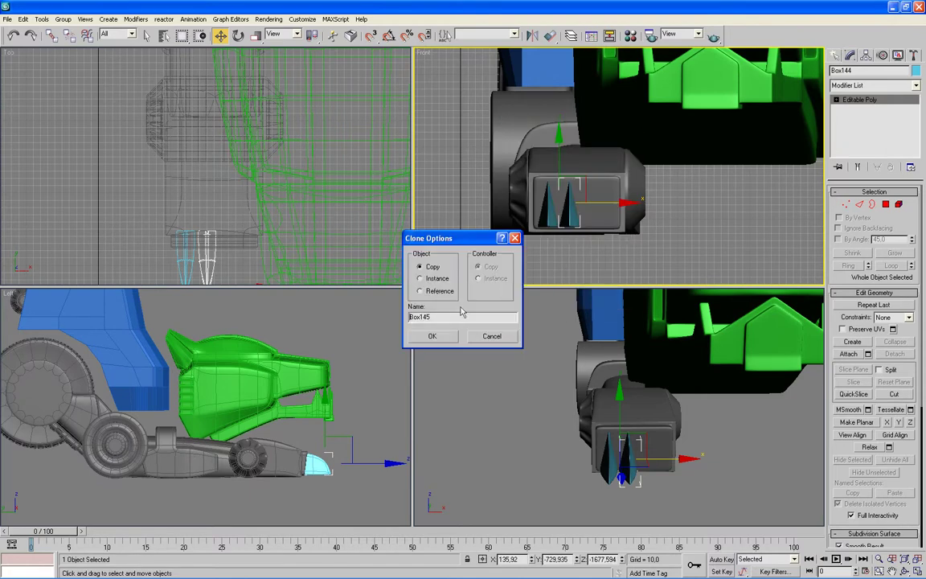
{"action": "left_click", "coordinate": [428, 336]}
{"action": "left_click_drag", "start_coordinate": [623, 203], "coordinate": [651, 202]}
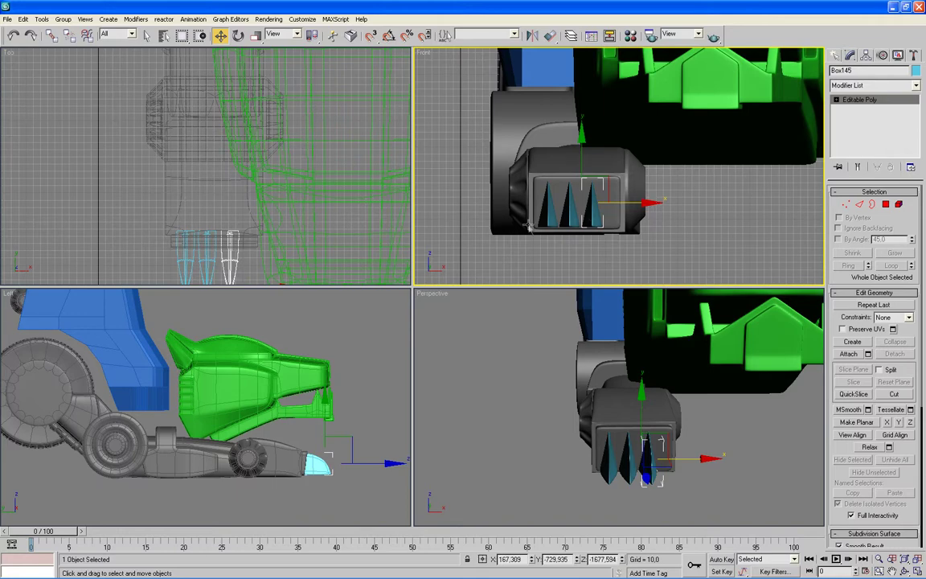
{"action": "scroll", "coordinate": [559, 235], "scroll_direction": "up", "scroll_amount": 2}
- In a maximized front view, respace the left, middle and right spikes by moving them left
{"action": "left_click", "coordinate": [557, 240]}
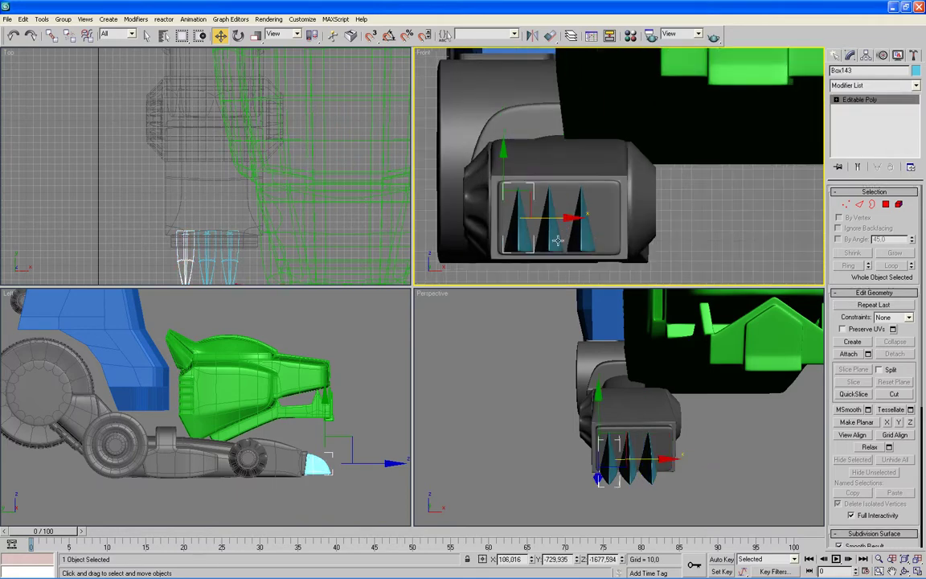
{"action": "key", "text": "alt+w"}
{"action": "scroll", "coordinate": [527, 268], "scroll_direction": "up", "scroll_amount": 3}
{"action": "mouse_move", "coordinate": [527, 268]}
{"action": "middle_mouse_down"}
{"action": "mouse_move", "coordinate": [610, 167]}
{"action": "mouse_move", "coordinate": [477, 232]}
{"action": "middle_mouse_up"}
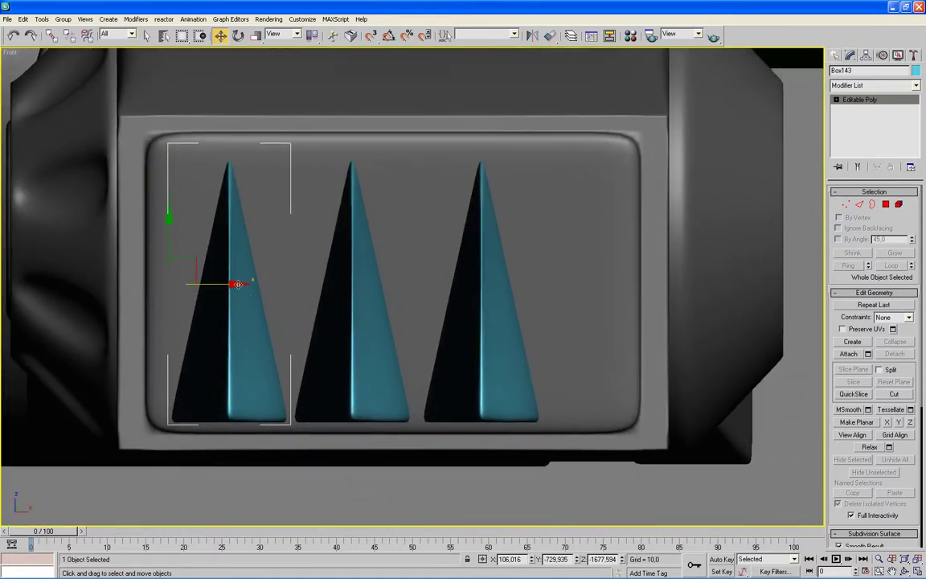
{"action": "left_click_drag", "start_coordinate": [238, 283], "coordinate": [221, 284]}
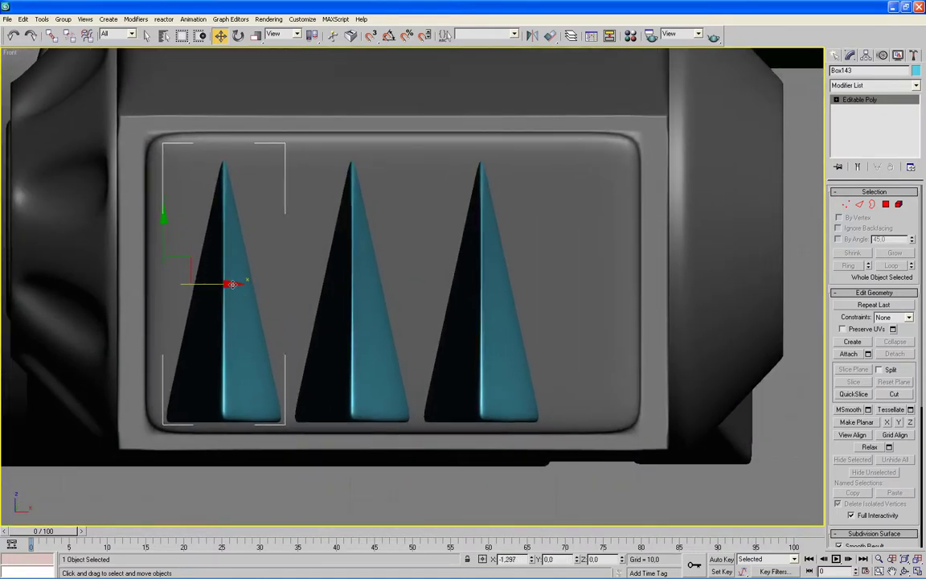
{"action": "left_click", "coordinate": [351, 357]}
{"action": "left_click_drag", "start_coordinate": [358, 286], "coordinate": [336, 284]}
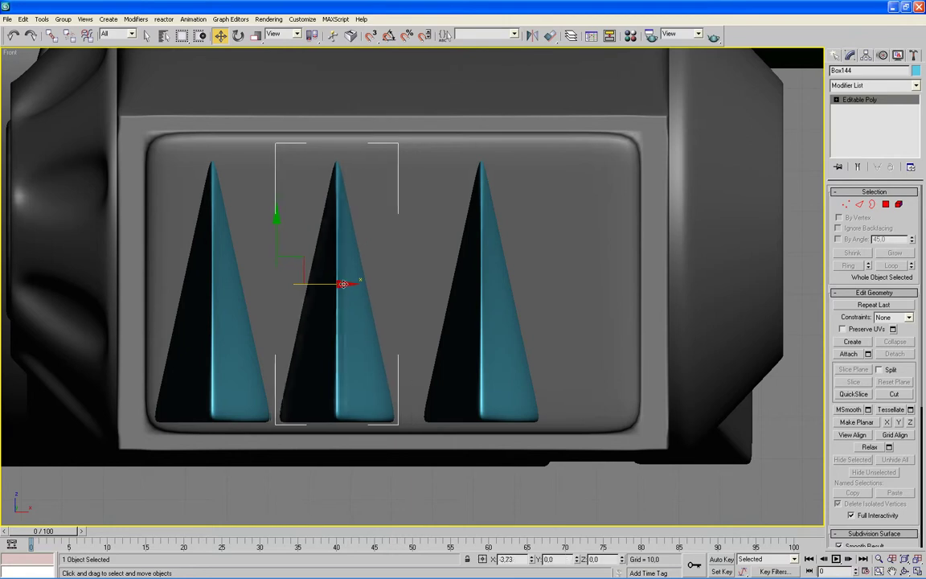
{"action": "left_click", "coordinate": [483, 350]}
{"action": "left_click_drag", "start_coordinate": [491, 283], "coordinate": [457, 283]}
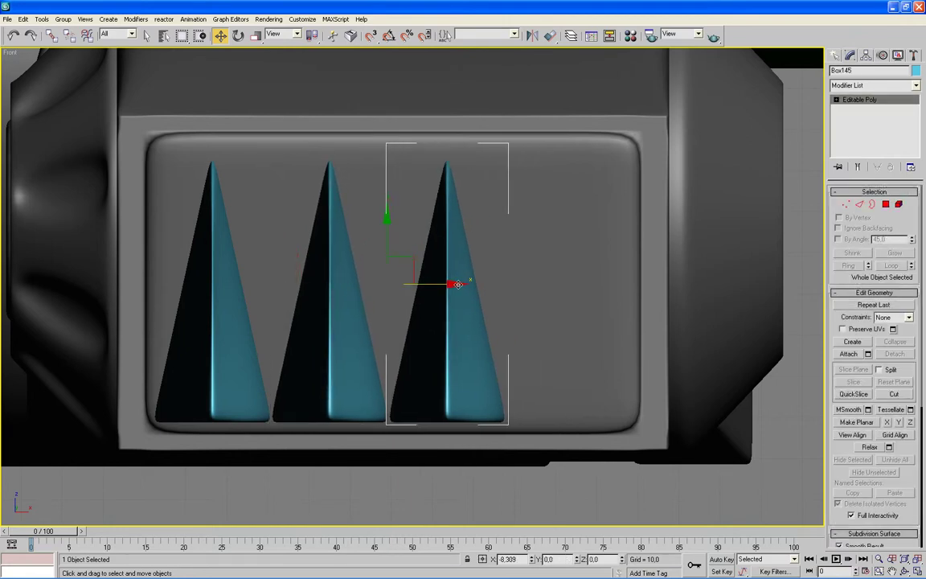
- Copy a fourth spike, Box146, to the recess's right end, then shift all four slightly right
{"action": "right_click", "coordinate": [451, 372]}
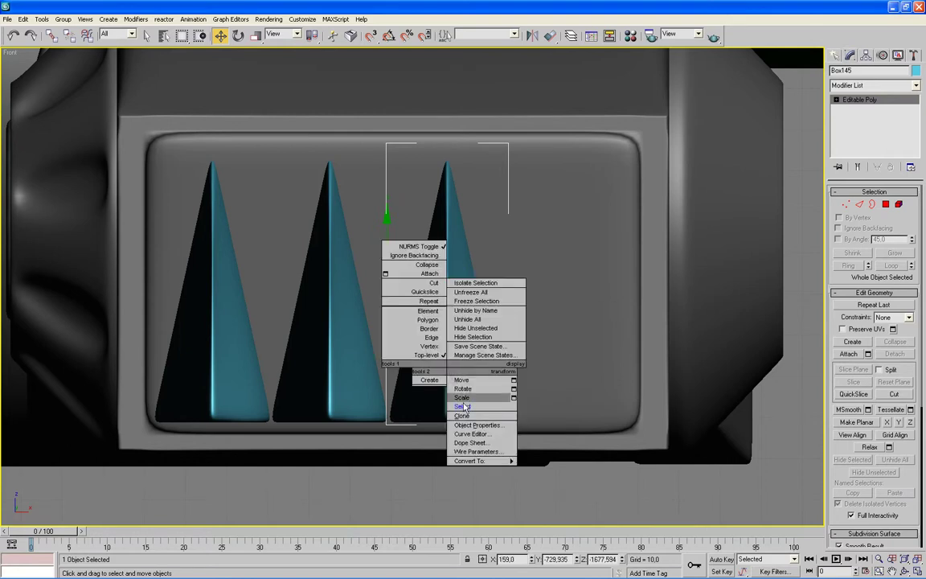
{"action": "left_click", "coordinate": [462, 415]}
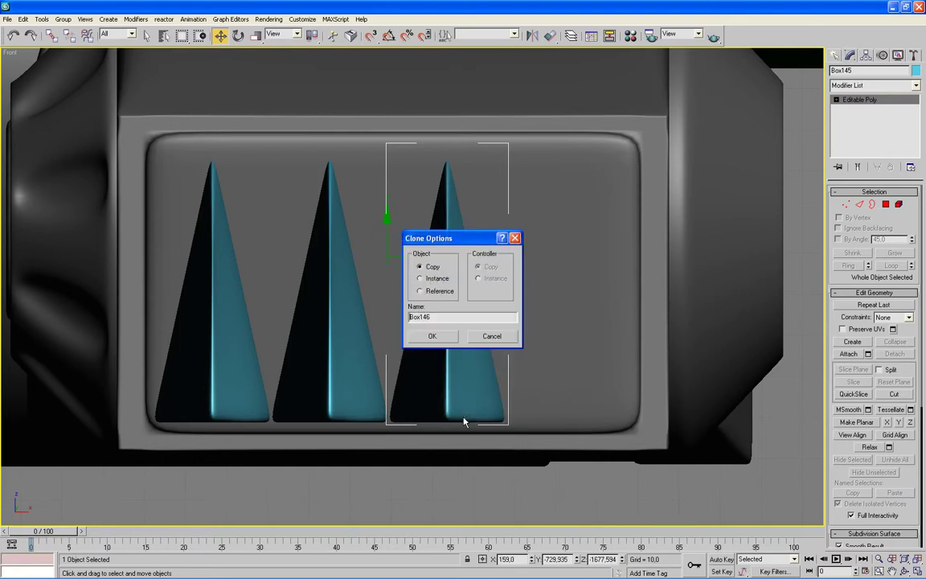
{"action": "left_click", "coordinate": [434, 335]}
{"action": "left_click_drag", "start_coordinate": [456, 284], "coordinate": [574, 288]}
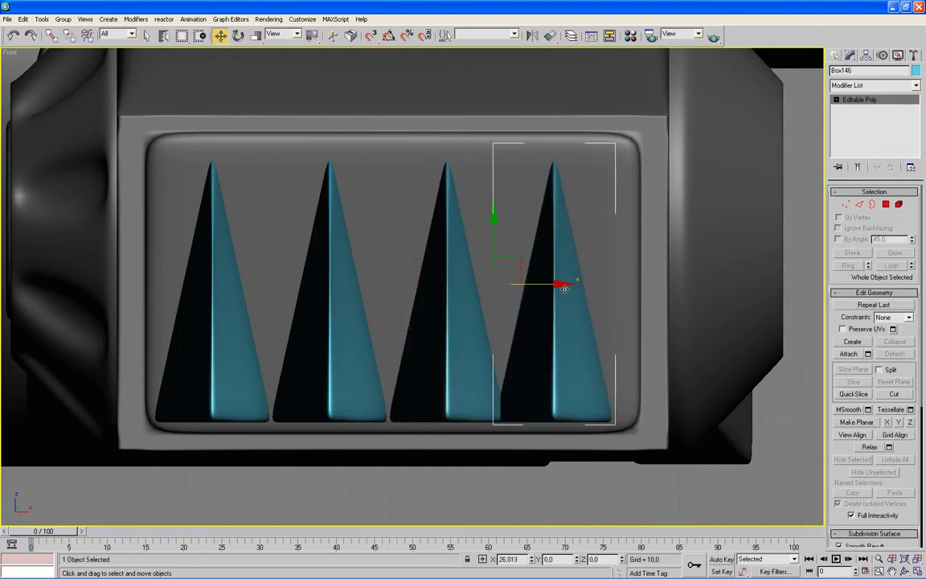
{"action": "left_click", "coordinate": [474, 365], "text": "ctrl"}
{"action": "left_click", "coordinate": [337, 368], "text": "ctrl"}
{"action": "left_click", "coordinate": [248, 369], "text": "ctrl"}
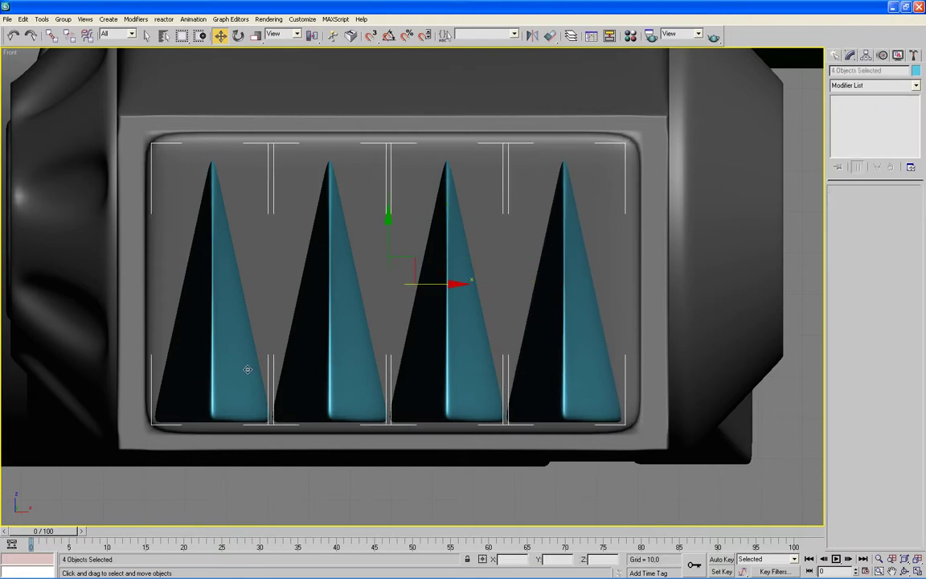
{"action": "left_click_drag", "start_coordinate": [457, 285], "coordinate": [460, 283]}
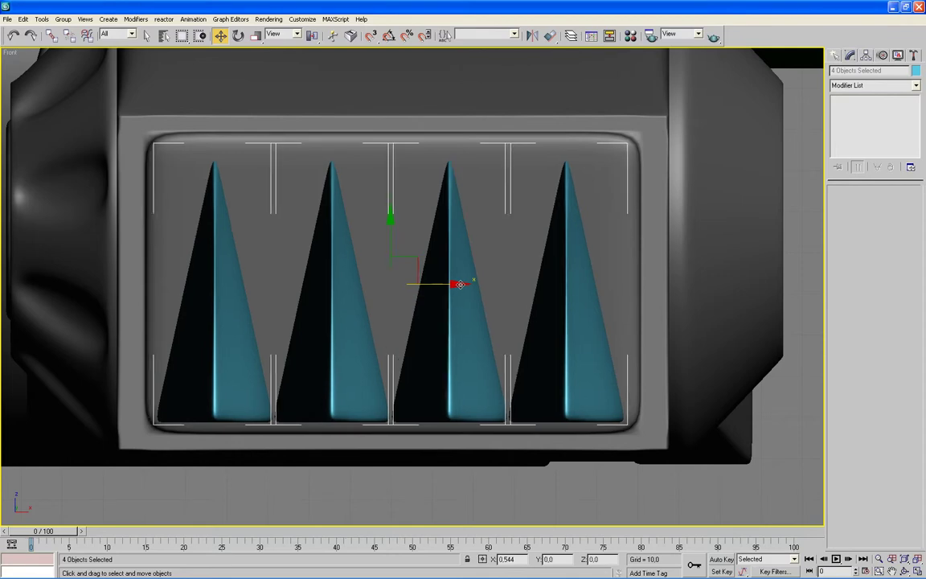
- Orbit the Perspective view out to the whole leg and select the head and foot parts
{"action": "key", "text": "alt+w"}
{"action": "right_click", "coordinate": [475, 376]}
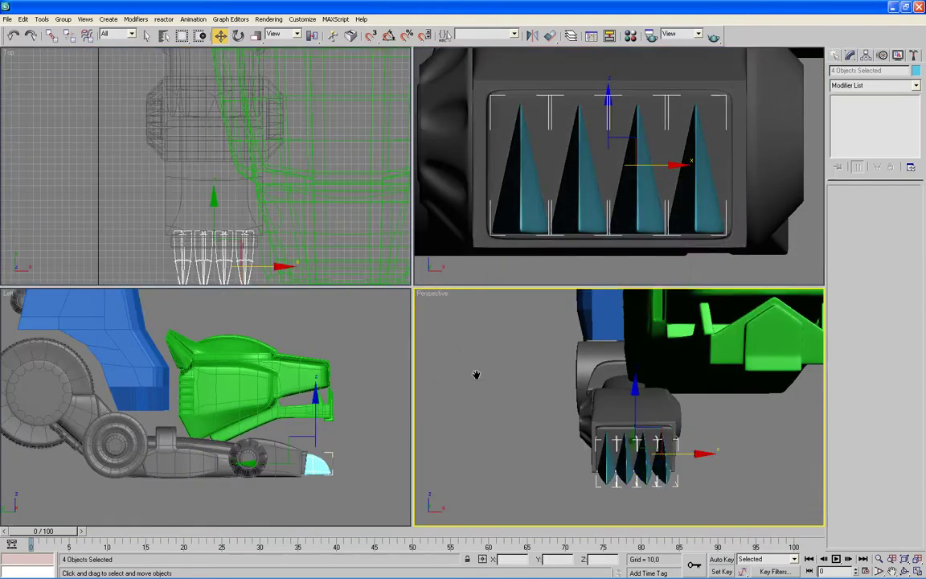
{"action": "key", "text": "alt+w"}
{"action": "middle_click_drag", "start_coordinate": [472, 375], "coordinate": [522, 346], "text": "alt"}
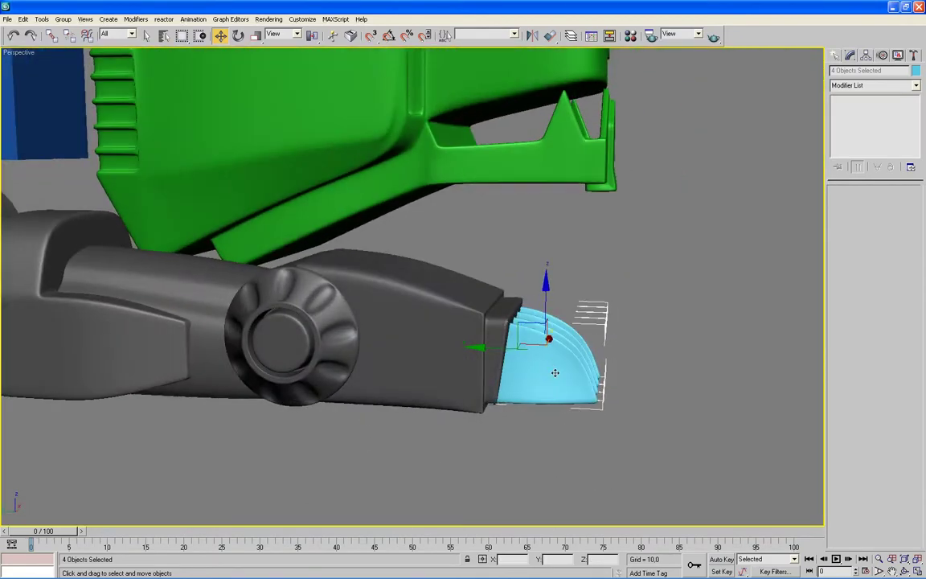
{"action": "scroll", "coordinate": [560, 322], "scroll_direction": "down", "scroll_amount": 5}
{"action": "left_click", "coordinate": [560, 322]}
{"action": "left_click_drag", "start_coordinate": [567, 257], "coordinate": [361, 347]}
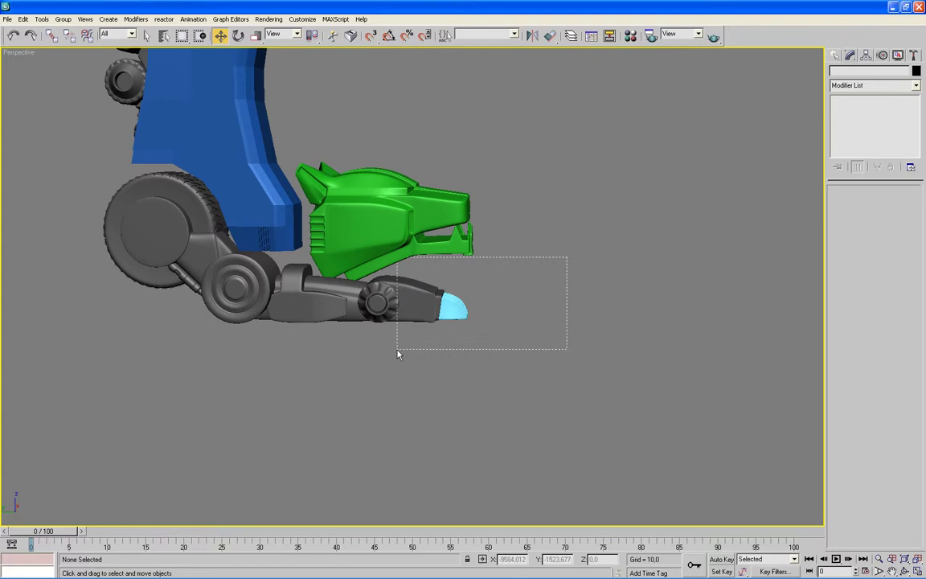
- Recolour the selected claw blades and beast head dark grey
{"action": "left_click", "coordinate": [915, 72]}
{"action": "left_click", "coordinate": [361, 250]}
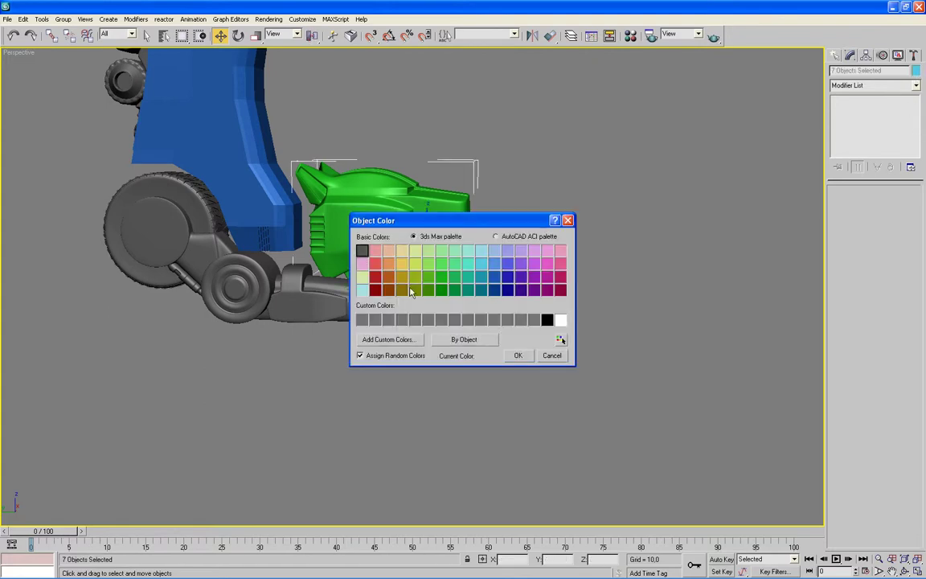
{"action": "left_click", "coordinate": [517, 355]}
{"action": "left_click", "coordinate": [511, 368]}
- Box-select the whole leg, deselect the head, and restore the four-viewport layout
{"action": "middle_click_drag", "start_coordinate": [511, 368], "coordinate": [496, 373], "text": "alt"}
{"action": "scroll", "coordinate": [575, 289], "scroll_direction": "down", "scroll_amount": 5}
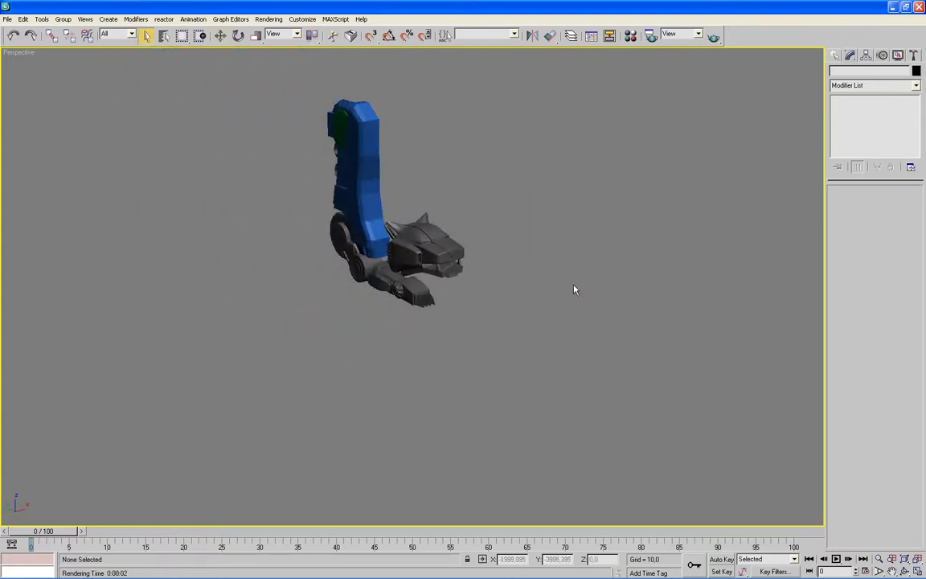
{"action": "left_click_drag", "start_coordinate": [533, 90], "coordinate": [214, 414]}
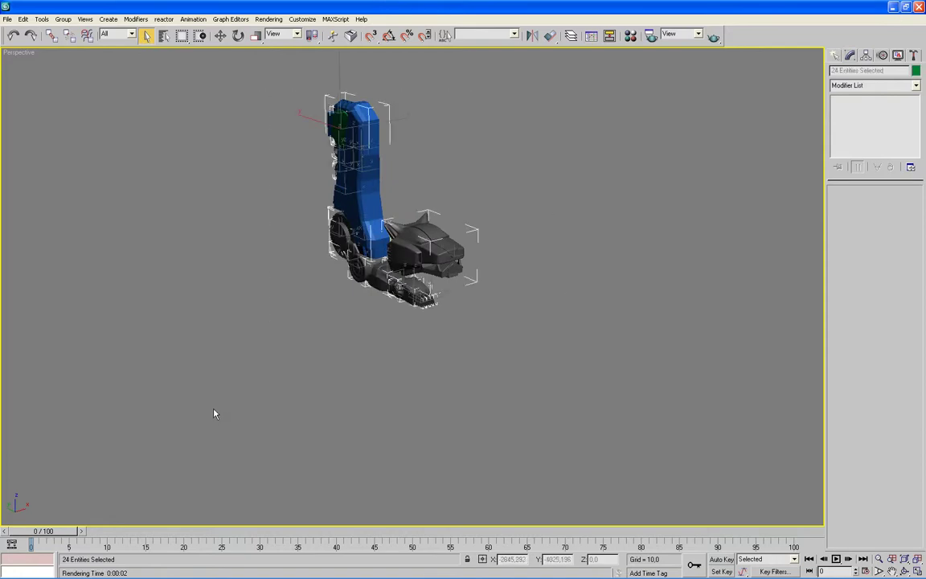
{"action": "left_click", "coordinate": [454, 271], "text": "alt"}
{"action": "key", "text": "alt+w"}
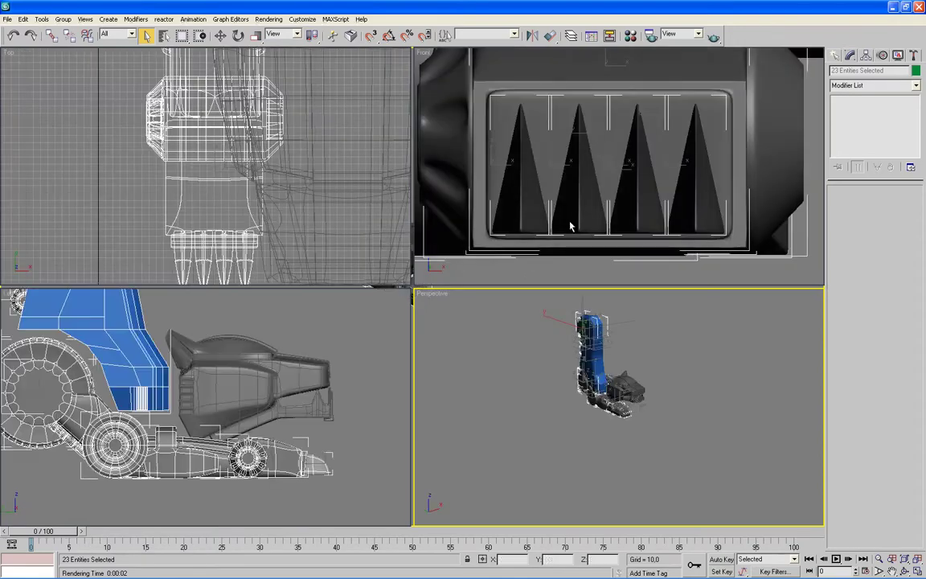
- Maximize the Front viewport, frame the 23 selected leg parts, and display them in wireframe
{"action": "right_click", "coordinate": [552, 270]}
{"action": "key", "text": "alt+w"}
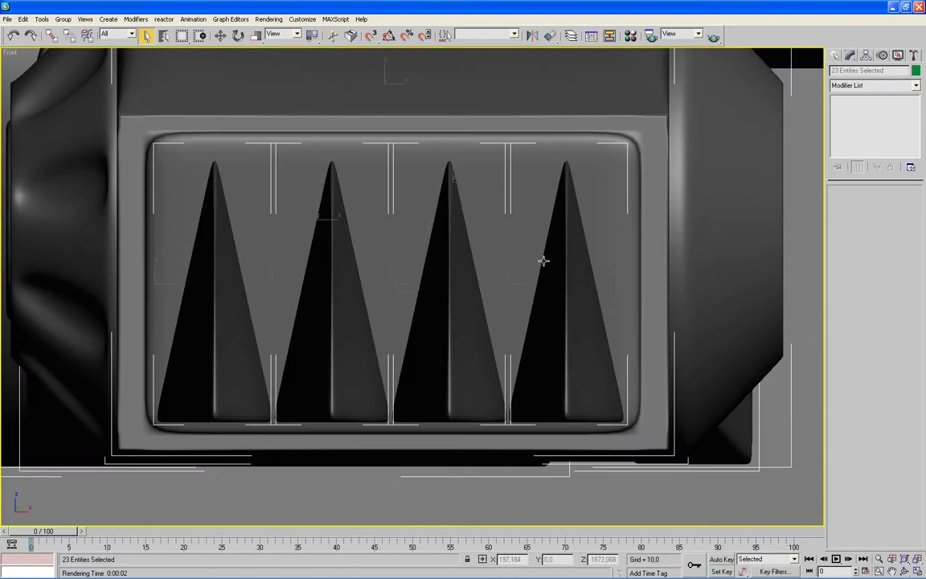
{"action": "key", "text": "z"}
{"action": "scroll", "coordinate": [540, 260], "scroll_direction": "down", "scroll_amount": 3}
{"action": "scroll", "coordinate": [540, 260], "scroll_direction": "down", "scroll_amount": 2}
{"action": "middle_click_drag", "start_coordinate": [556, 225], "coordinate": [456, 360]}
{"action": "scroll", "coordinate": [454, 337], "scroll_direction": "down", "scroll_amount": 3}
{"action": "middle_click_drag", "start_coordinate": [459, 283], "coordinate": [431, 386]}
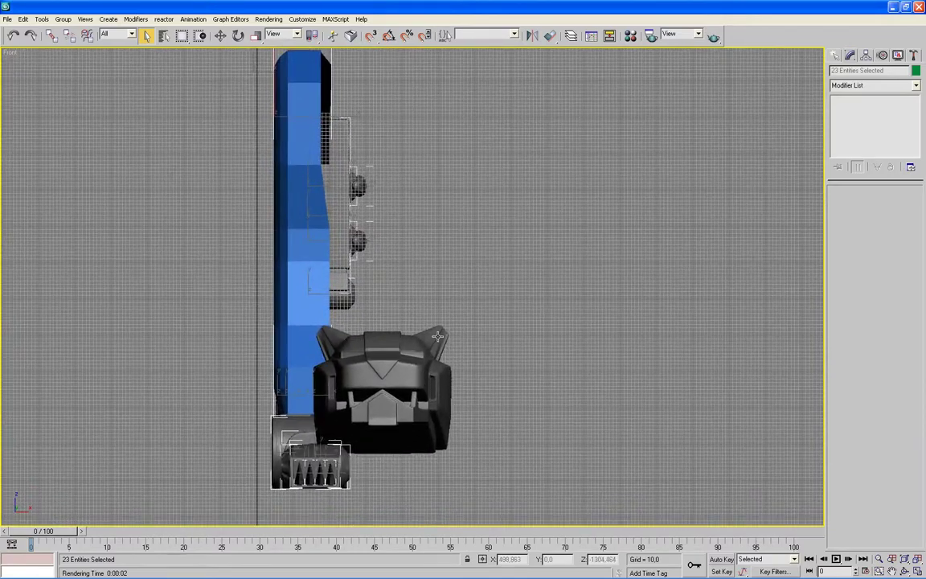
{"action": "scroll", "coordinate": [437, 336], "scroll_direction": "down", "scroll_amount": 2}
{"action": "key", "text": "F3"}
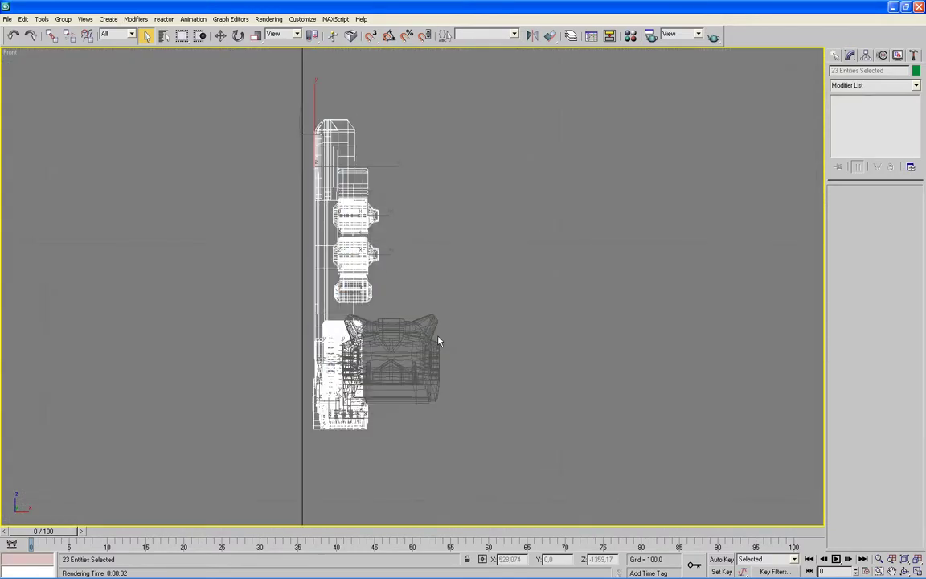
- Mirror-copy the leg on the X axis and slide the copy right beside the original
{"action": "key", "text": "w"}
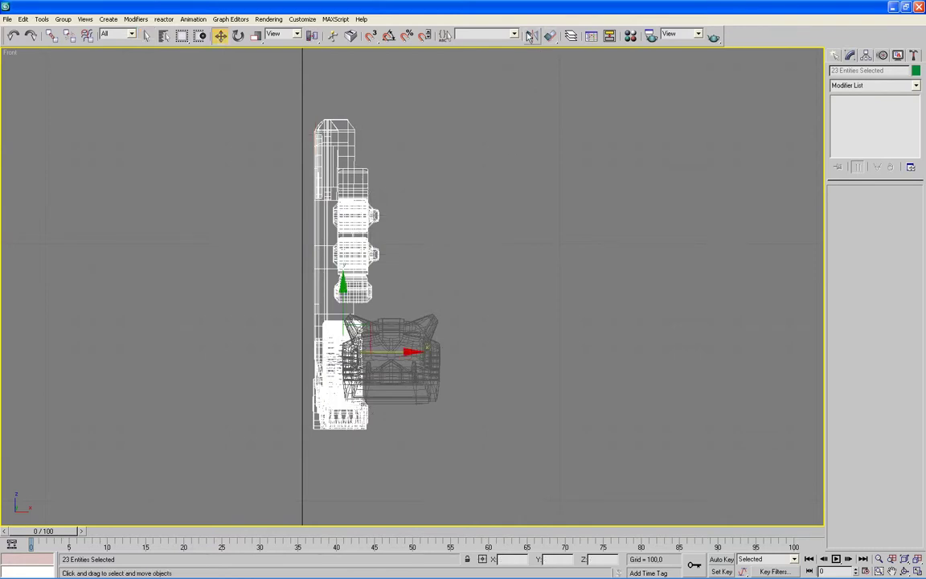
{"action": "left_click", "coordinate": [531, 35]}
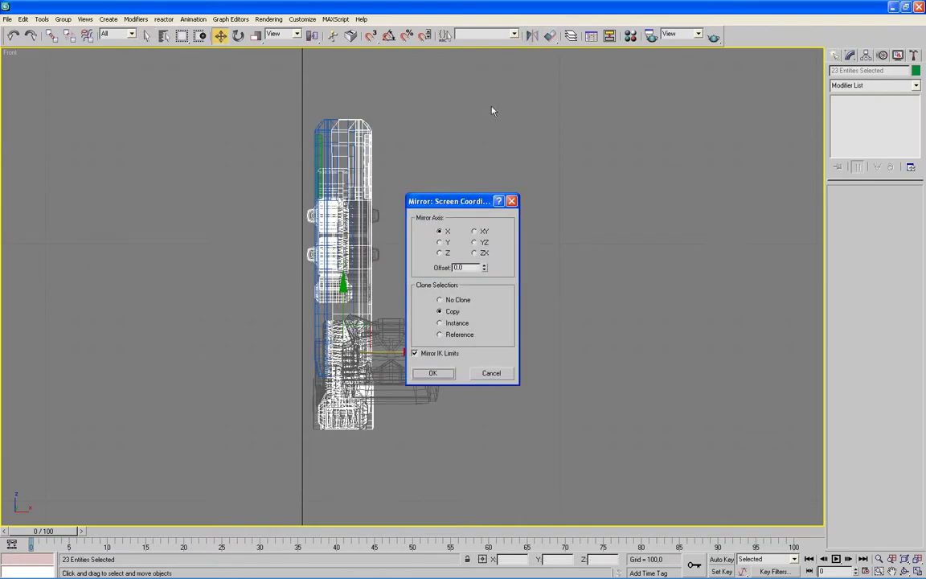
{"action": "left_click", "coordinate": [432, 373]}
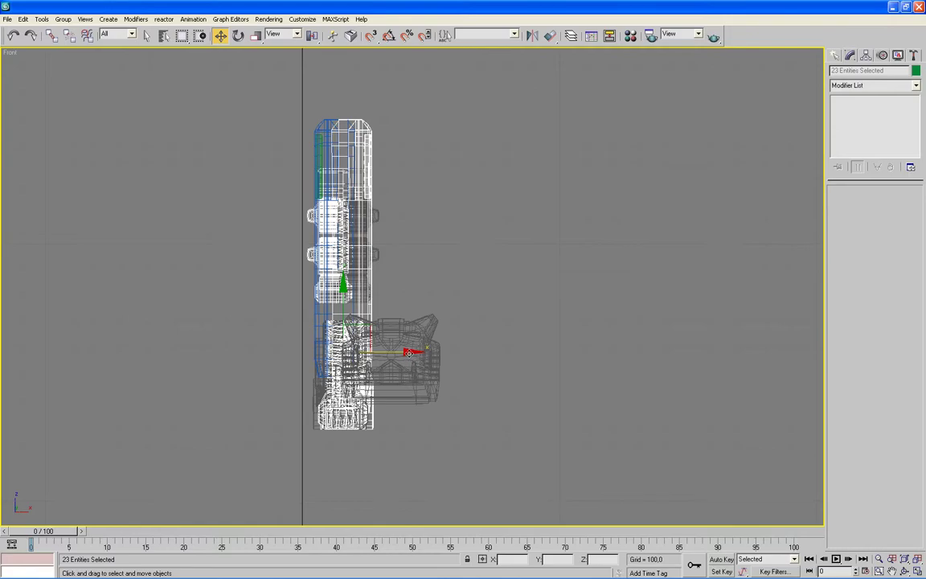
{"action": "left_click_drag", "start_coordinate": [409, 352], "coordinate": [497, 352]}
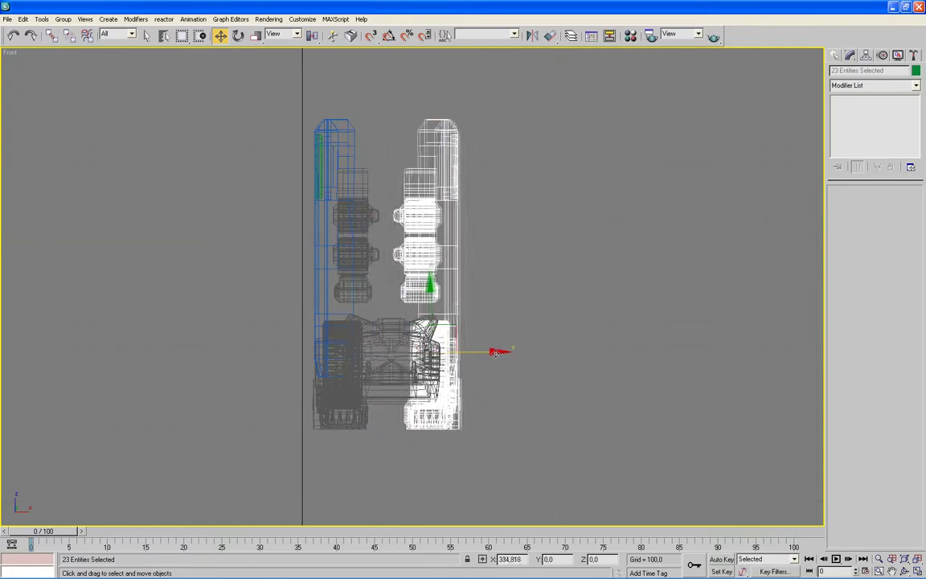
{"action": "scroll", "coordinate": [497, 352], "scroll_direction": "up", "scroll_amount": 2}
{"action": "scroll", "coordinate": [533, 314], "scroll_direction": "up", "scroll_amount": 1}
{"action": "scroll", "coordinate": [537, 320], "scroll_direction": "up", "scroll_amount": 3}
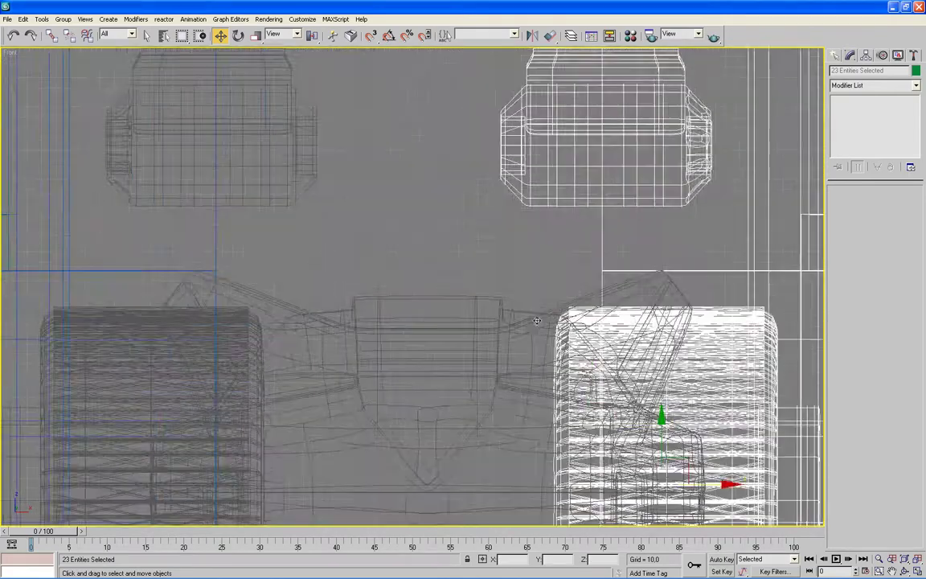
{"action": "scroll", "coordinate": [533, 331], "scroll_direction": "up", "scroll_amount": 1}
{"action": "mouse_move", "coordinate": [531, 341]}
{"action": "middle_mouse_down"}
{"action": "mouse_move", "coordinate": [471, 296]}
{"action": "mouse_move", "coordinate": [498, 214]}
{"action": "mouse_move", "coordinate": [505, 244]}
{"action": "middle_mouse_up"}
{"action": "left_click_drag", "start_coordinate": [774, 352], "coordinate": [816, 343]}
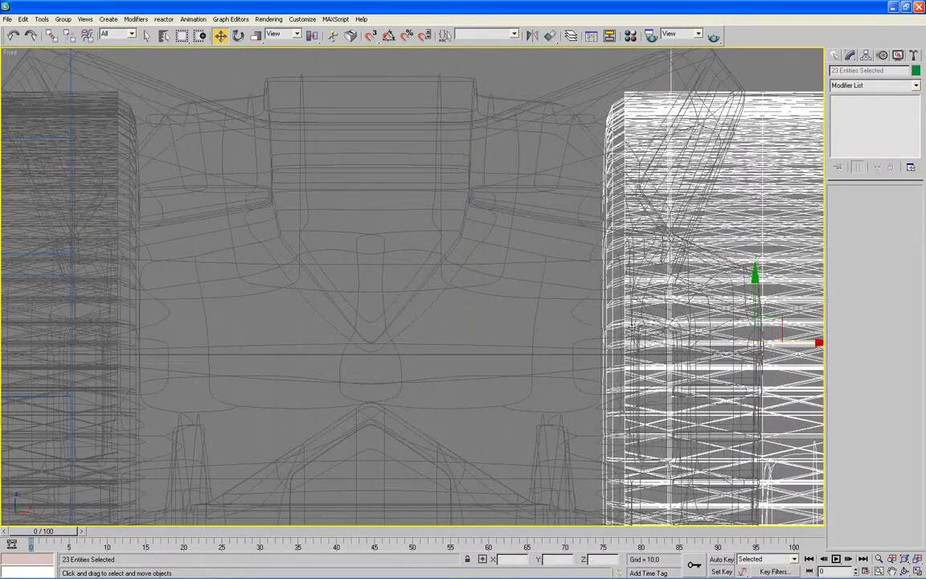
{"action": "scroll", "coordinate": [589, 328], "scroll_direction": "down", "scroll_amount": 2}
{"action": "scroll", "coordinate": [589, 328], "scroll_direction": "down", "scroll_amount": 2}
{"action": "scroll", "coordinate": [589, 328], "scroll_direction": "down", "scroll_amount": 2}
{"action": "mouse_move", "coordinate": [593, 314]}
{"action": "middle_mouse_down", "text": "alt"}
{"action": "mouse_move", "coordinate": [582, 318]}
{"action": "mouse_move", "coordinate": [568, 393]}
{"action": "middle_mouse_up", "text": "alt"}
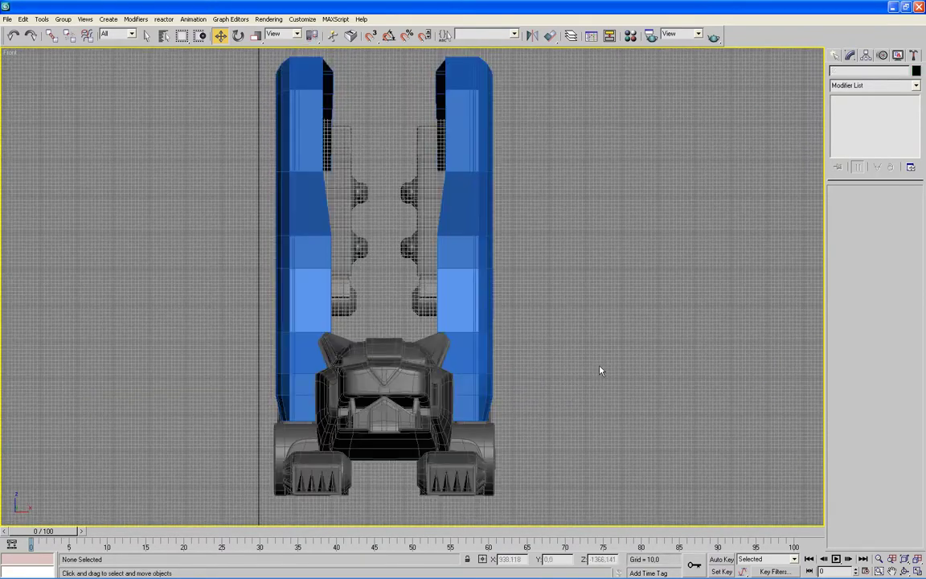
- Maximize the Perspective view, orbit around the pair of legs, and select the right blue leg piece
{"action": "key", "text": "alt+w"}
{"action": "middle_click", "coordinate": [665, 357]}
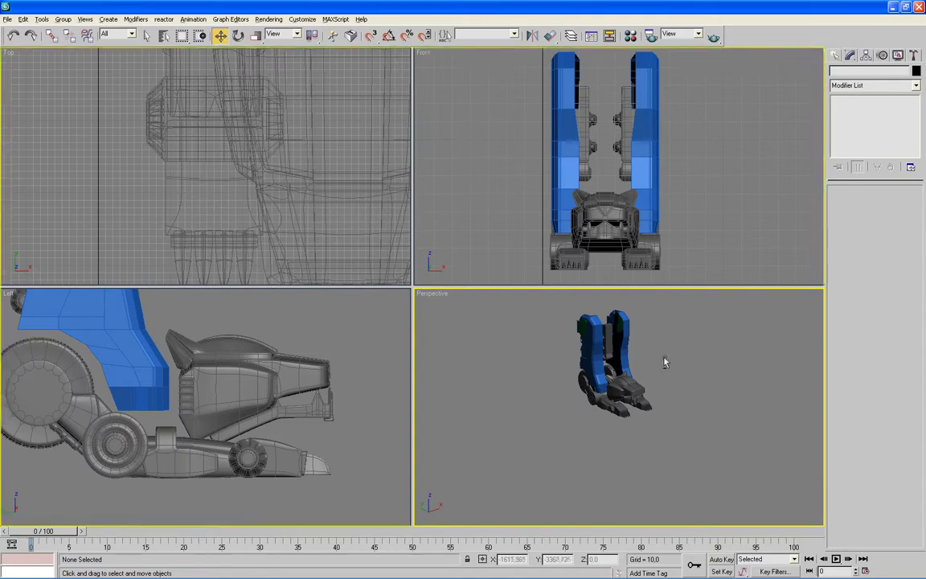
{"action": "key", "text": "alt+w"}
{"action": "mouse_move", "coordinate": [619, 343]}
{"action": "middle_mouse_down", "text": "alt"}
{"action": "mouse_move", "coordinate": [579, 380]}
{"action": "mouse_move", "coordinate": [562, 382]}
{"action": "mouse_move", "coordinate": [550, 365]}
{"action": "mouse_move", "coordinate": [526, 361]}
{"action": "middle_mouse_up", "text": "alt"}
{"action": "scroll", "coordinate": [550, 363], "scroll_direction": "up", "scroll_amount": 3}
{"action": "scroll", "coordinate": [551, 362], "scroll_direction": "down", "scroll_amount": 3}
{"action": "left_click", "coordinate": [460, 181]}
- Hide everything except the two blue leg pieces and attach the left piece into Object15
{"action": "left_click", "coordinate": [351, 201], "text": "ctrl"}
{"action": "right_click", "coordinate": [522, 175]}
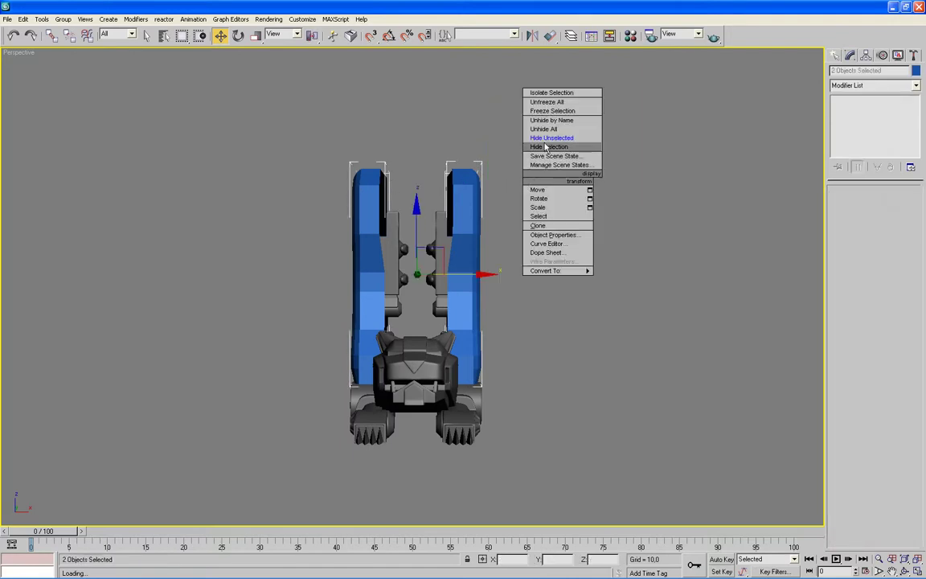
{"action": "left_click", "coordinate": [549, 138]}
{"action": "left_click", "coordinate": [543, 148]}
{"action": "left_click", "coordinate": [463, 190]}
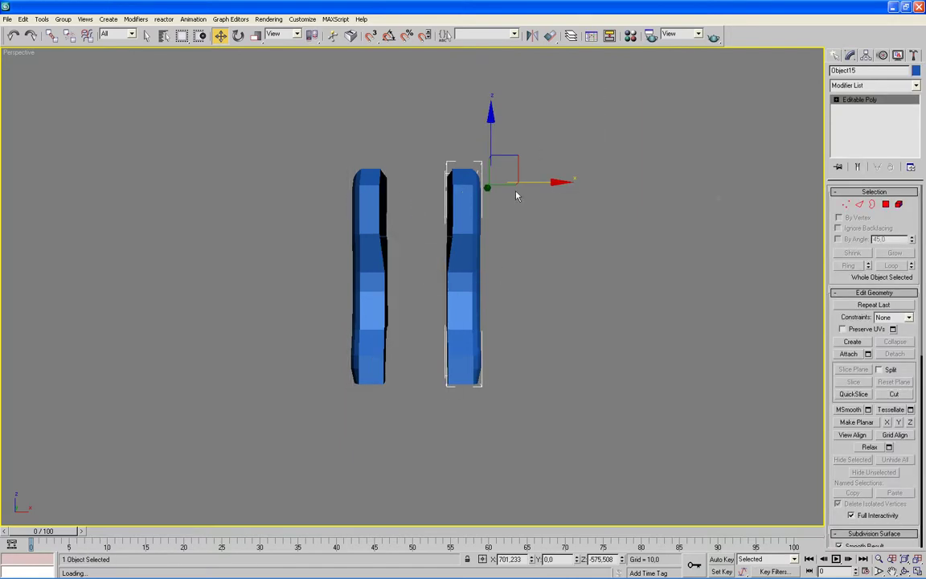
{"action": "left_click", "coordinate": [848, 354]}
{"action": "left_click", "coordinate": [368, 207]}
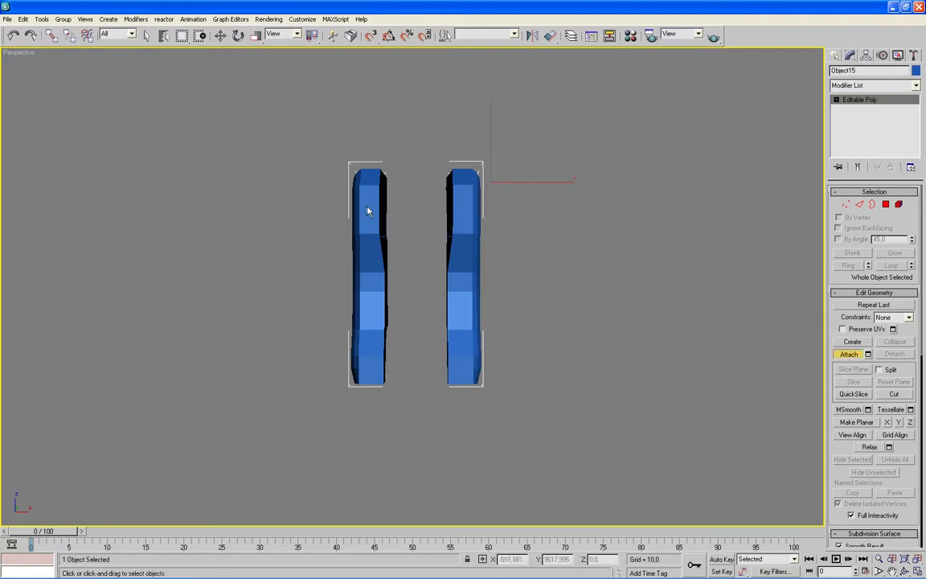
- Enter Polygon sub-object mode and orbit to a low view of the pieces' inner faces
{"action": "left_click", "coordinate": [885, 205]}
{"action": "key", "text": "F4"}
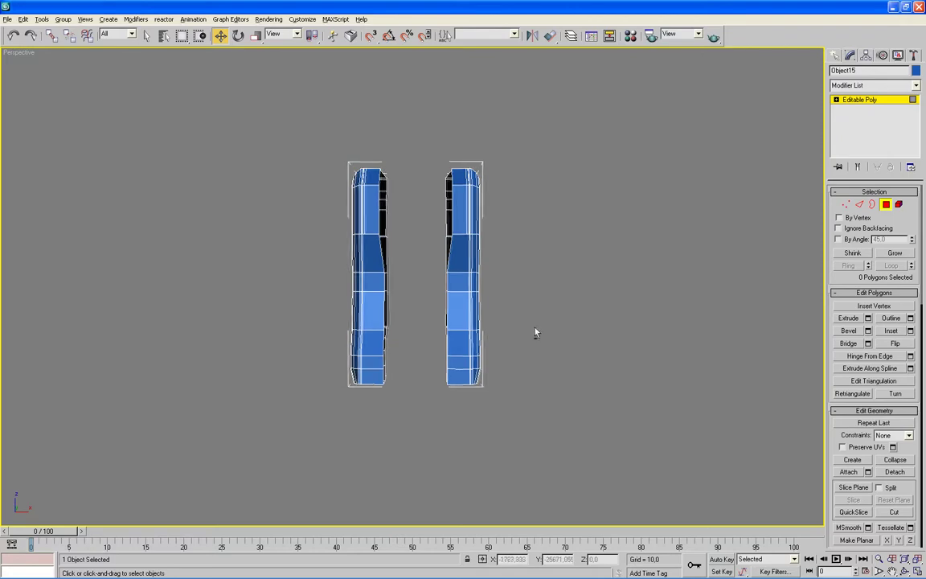
{"action": "scroll", "coordinate": [535, 332], "scroll_direction": "up", "scroll_amount": 1}
{"action": "scroll", "coordinate": [533, 300], "scroll_direction": "up", "scroll_amount": 2}
{"action": "scroll", "coordinate": [507, 309], "scroll_direction": "up", "scroll_amount": 2}
{"action": "scroll", "coordinate": [480, 319], "scroll_direction": "up", "scroll_amount": 2}
{"action": "mouse_move", "coordinate": [481, 319]}
{"action": "middle_mouse_down", "text": "alt"}
{"action": "mouse_move", "coordinate": [475, 355]}
{"action": "mouse_move", "coordinate": [477, 229]}
{"action": "mouse_move", "coordinate": [476, 278]}
{"action": "mouse_move", "coordinate": [461, 272]}
{"action": "middle_mouse_up", "text": "alt"}
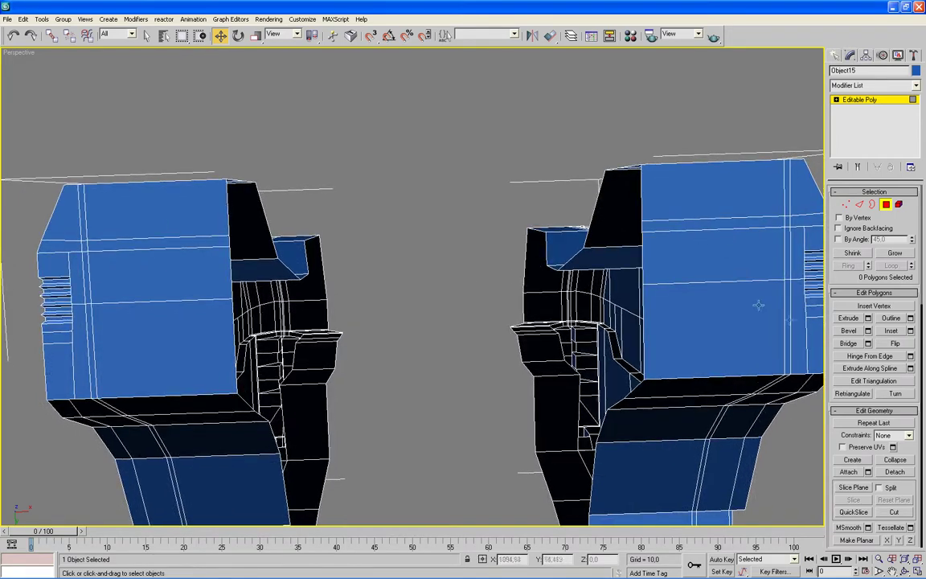
{"action": "left_click", "coordinate": [855, 461]}
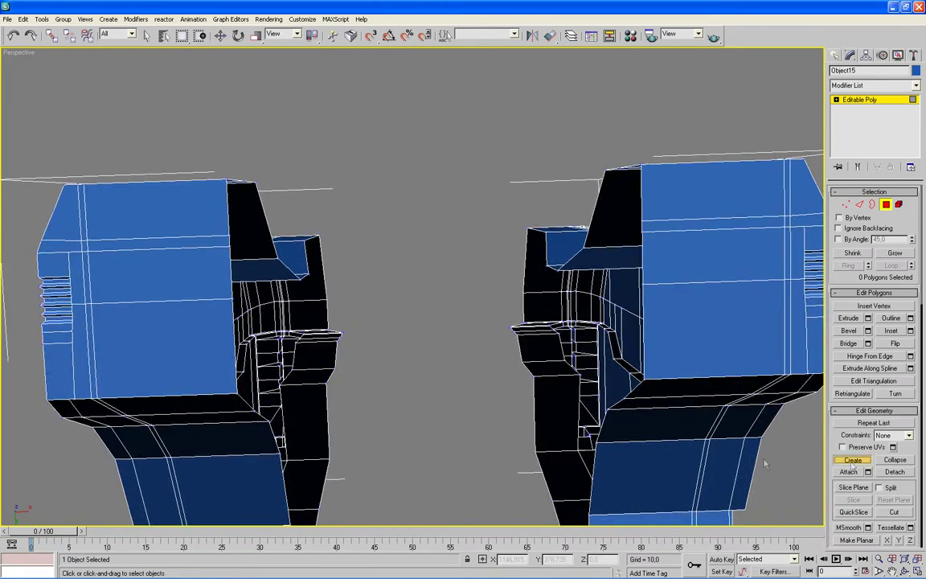
- Create a four-corner polygon bridging the lower part of the gap between the blue pieces
{"action": "left_click", "coordinate": [237, 395]}
{"action": "left_click", "coordinate": [642, 380]}
{"action": "left_click", "coordinate": [640, 284]}
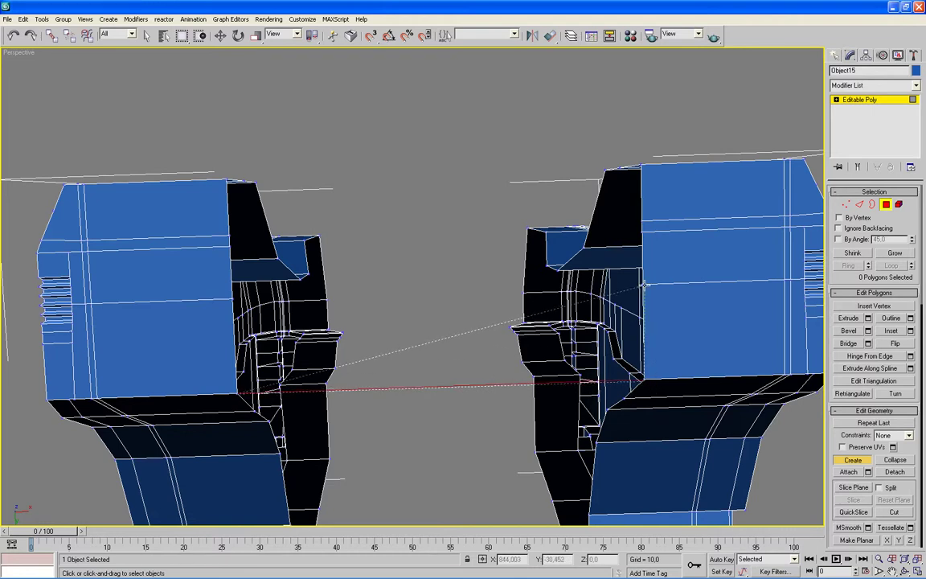
{"action": "left_click", "coordinate": [234, 298]}
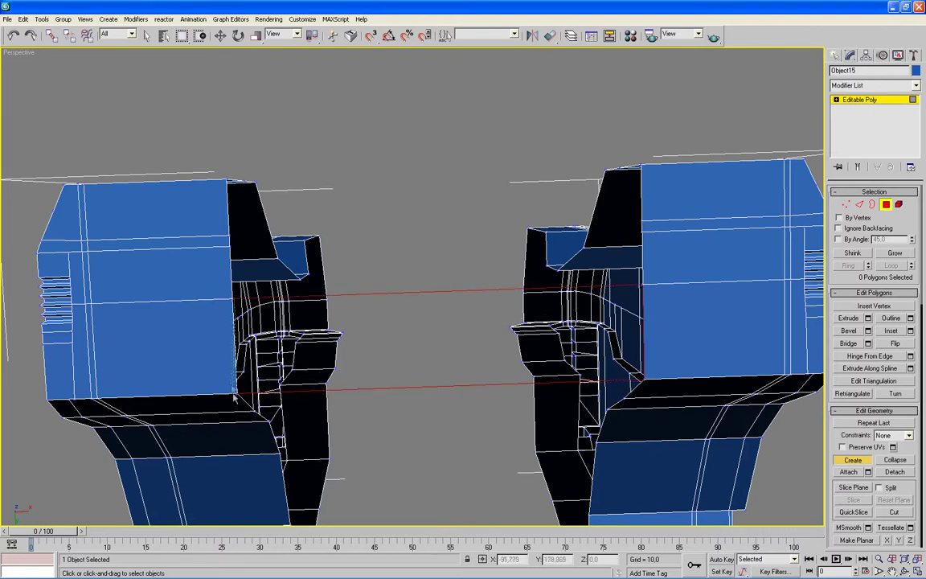
{"action": "left_click", "coordinate": [237, 394]}
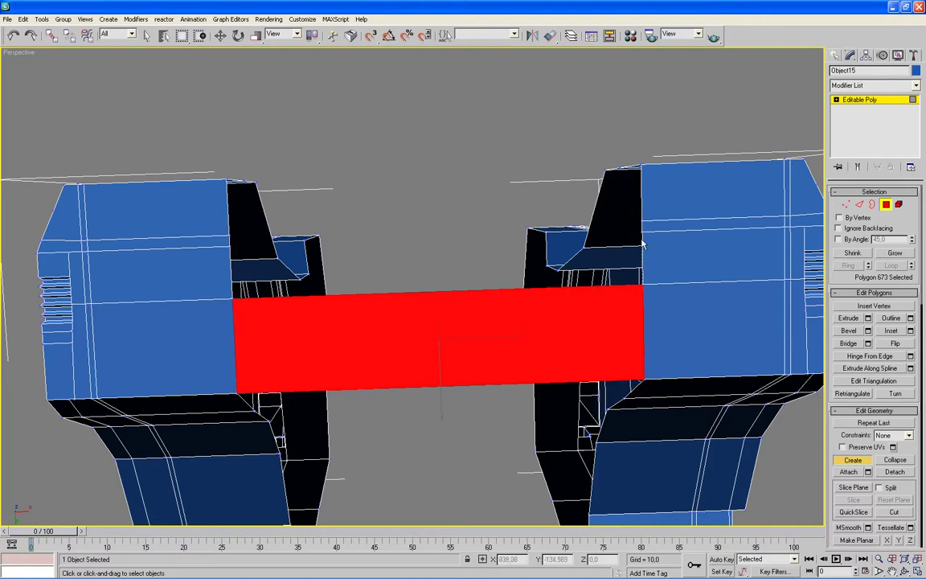
- Create two more bridging polygons across the upper gap and top, then orbit to inspect them
{"action": "left_click", "coordinate": [640, 231]}
{"action": "left_click", "coordinate": [232, 246]}
{"action": "left_click", "coordinate": [233, 289]}
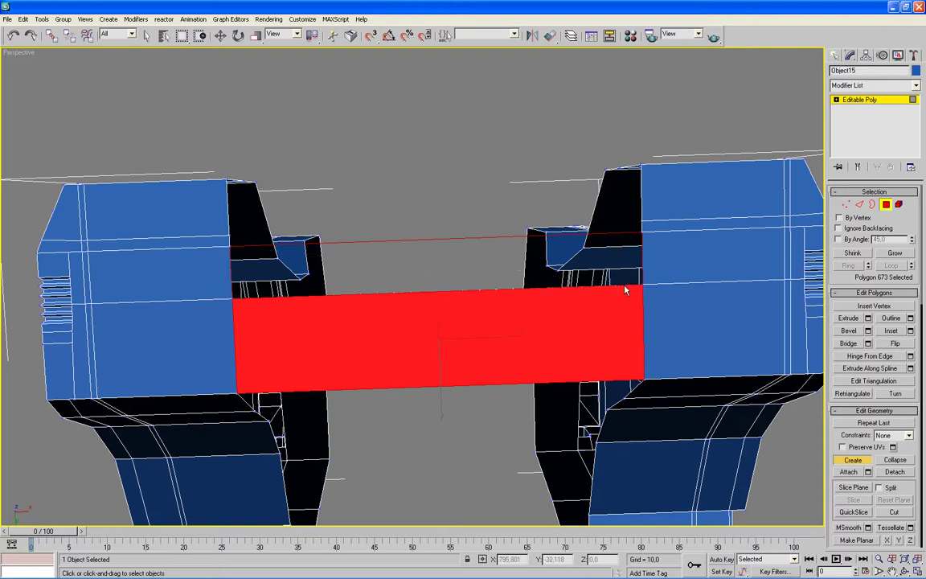
{"action": "left_click", "coordinate": [639, 283]}
{"action": "left_click", "coordinate": [640, 236]}
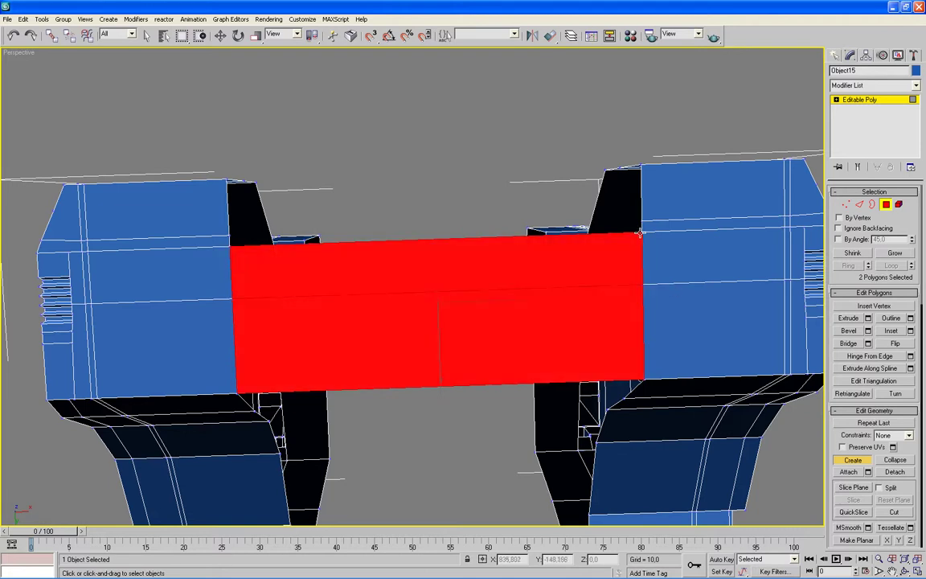
{"action": "left_click", "coordinate": [640, 221]}
{"action": "left_click", "coordinate": [231, 242]}
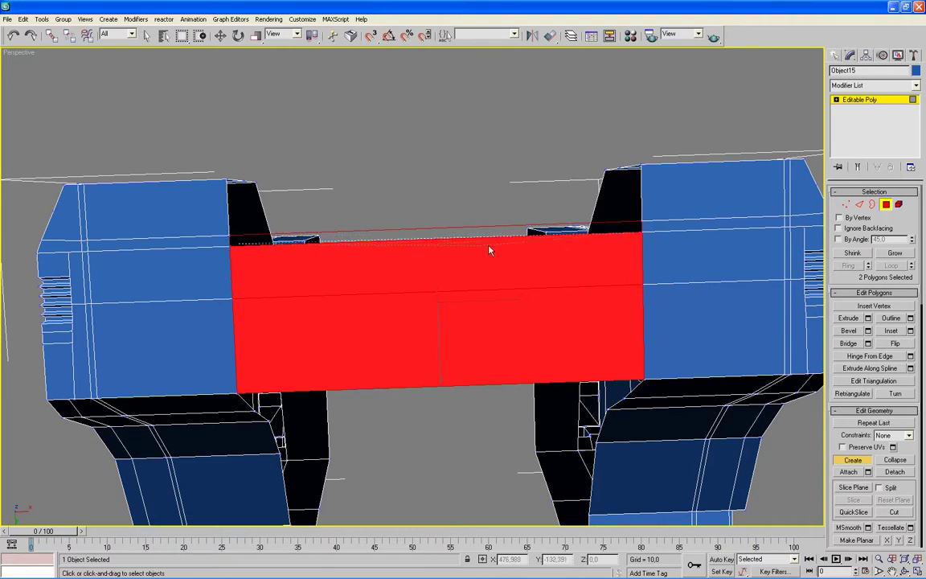
{"action": "left_click", "coordinate": [640, 231]}
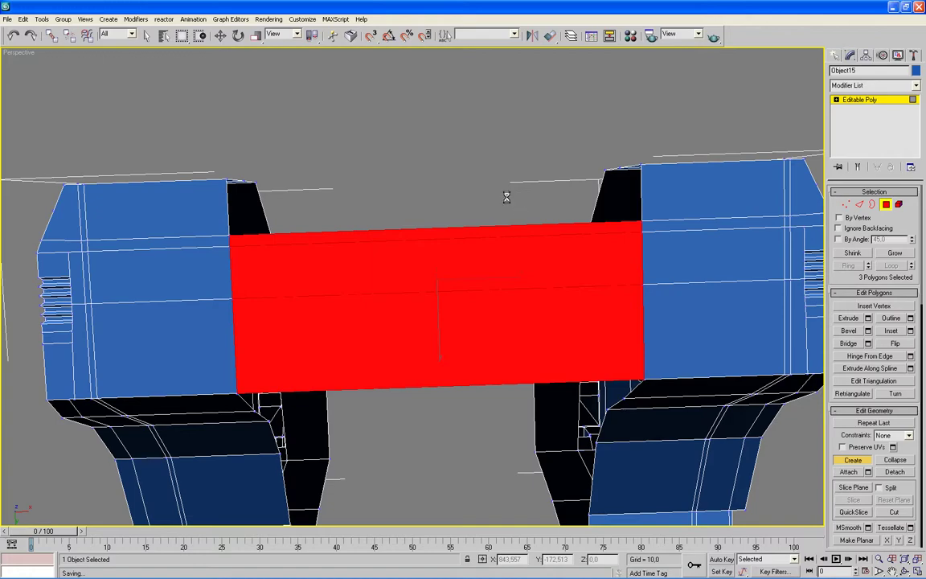
{"action": "middle_click_drag", "start_coordinate": [522, 190], "coordinate": [520, 215], "text": "alt"}
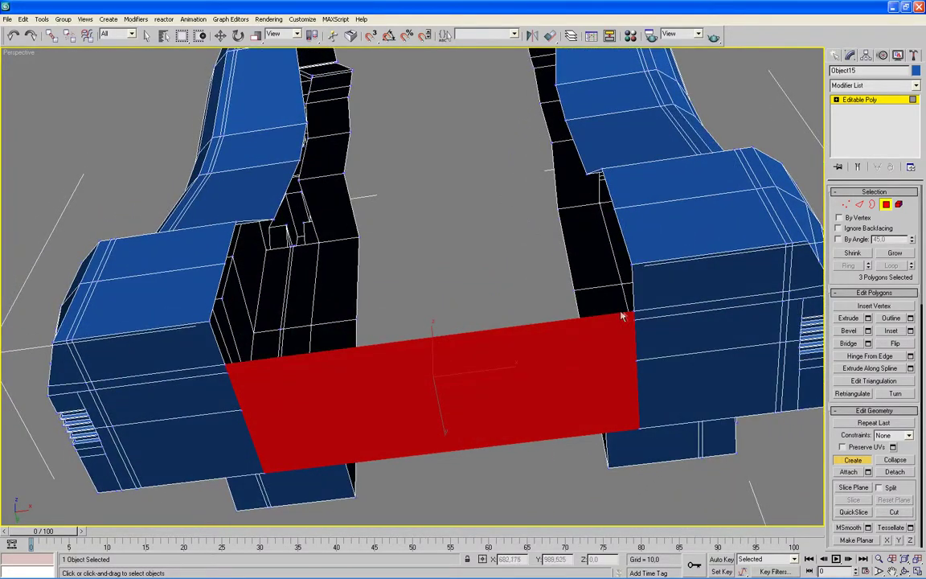
- Build bridging polygons over the block's top and across the back of the channel
{"action": "left_click", "coordinate": [633, 266]}
{"action": "left_click", "coordinate": [210, 321]}
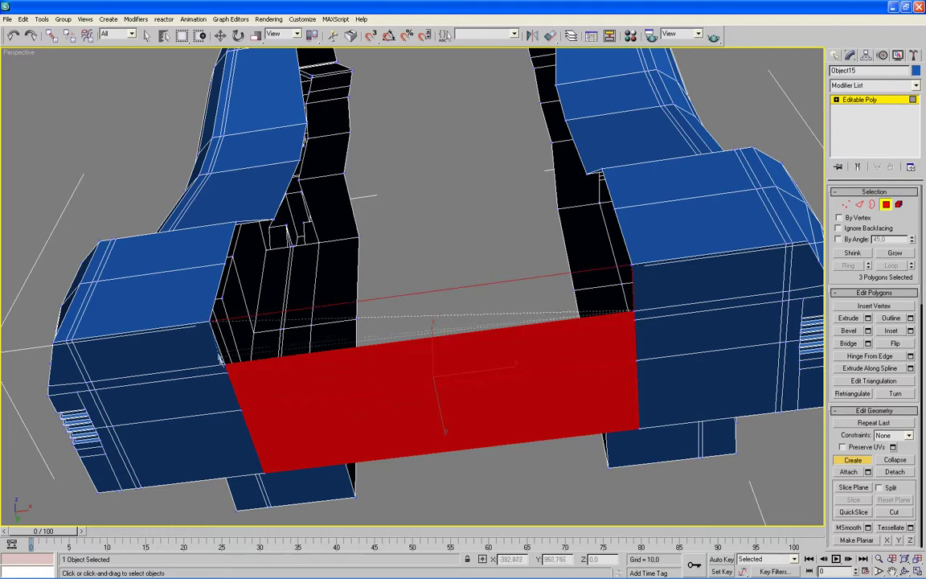
{"action": "left_click", "coordinate": [634, 313], "text": "ctrl"}
{"action": "middle_click_drag", "start_coordinate": [503, 290], "coordinate": [508, 323], "text": "alt"}
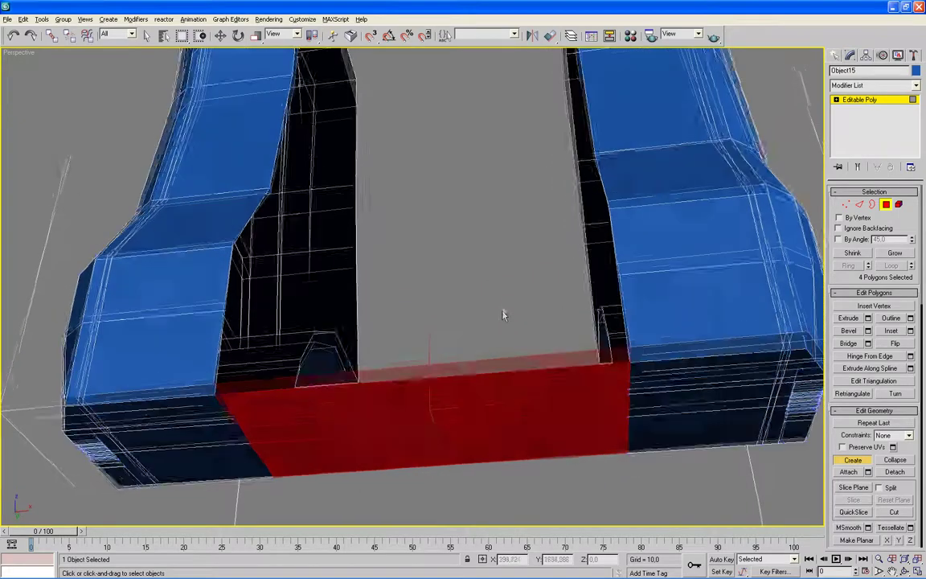
{"action": "left_click", "coordinate": [225, 399]}
{"action": "left_click", "coordinate": [637, 392]}
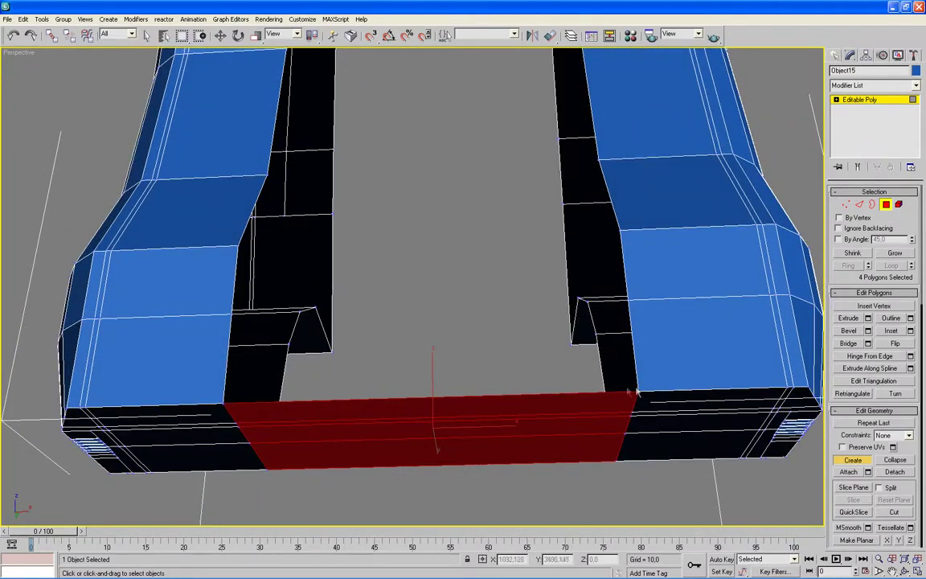
{"action": "left_click", "coordinate": [233, 309]}
{"action": "left_click", "coordinate": [626, 300]}
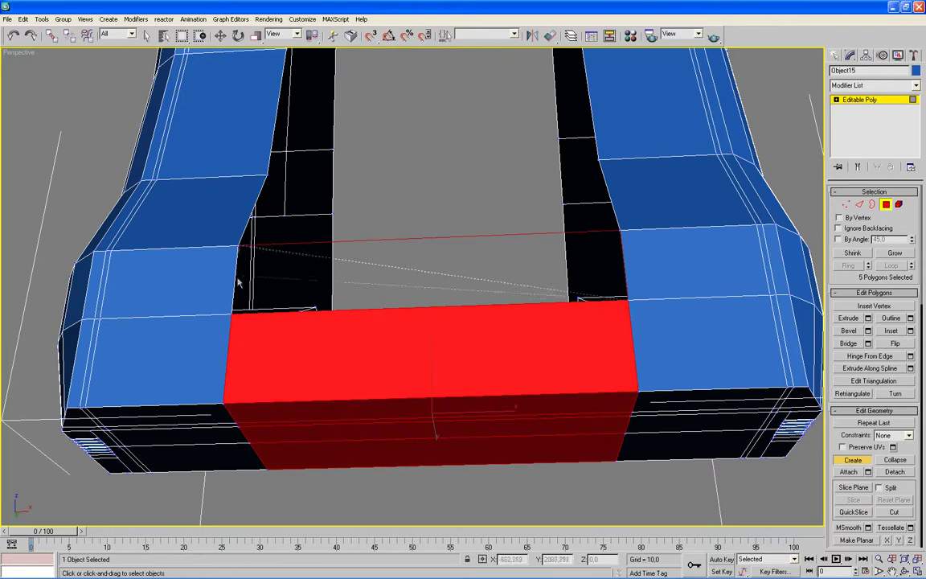
- Add more polygons spanning the gap's lower faces between the two legs, orbiting underneath
{"action": "middle_click_drag", "start_coordinate": [626, 300], "coordinate": [618, 301], "text": "alt"}
{"action": "left_click", "coordinate": [612, 157]}
{"action": "left_click", "coordinate": [239, 155]}
{"action": "mouse_move", "coordinate": [238, 155]}
{"action": "middle_mouse_down", "text": "alt"}
{"action": "mouse_move", "coordinate": [257, 151]}
{"action": "mouse_move", "coordinate": [252, 205]}
{"action": "middle_mouse_up", "text": "alt"}
{"action": "left_click", "coordinate": [258, 151]}
{"action": "left_click", "coordinate": [253, 204]}
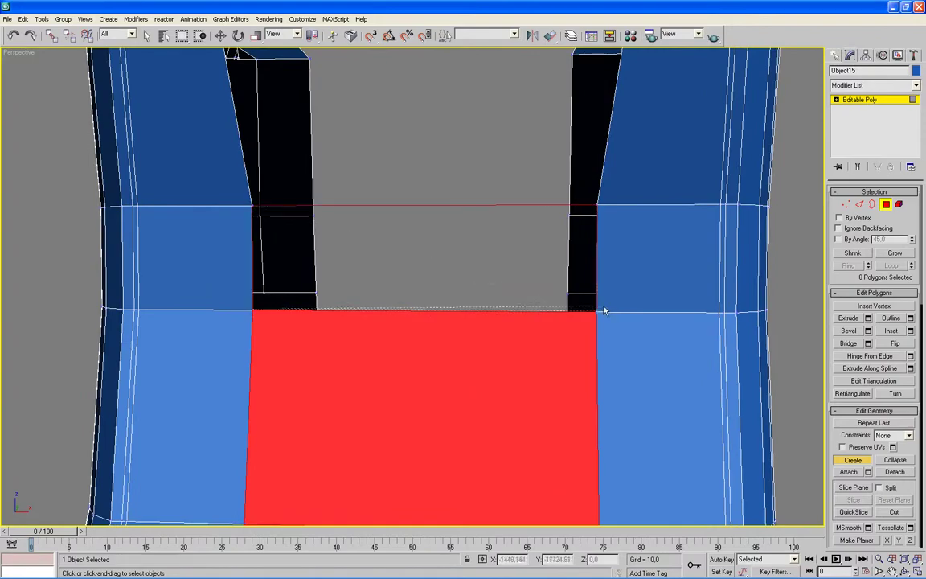
{"action": "middle_click_drag", "start_coordinate": [543, 314], "coordinate": [471, 311], "text": "alt"}
{"action": "left_click", "coordinate": [240, 312]}
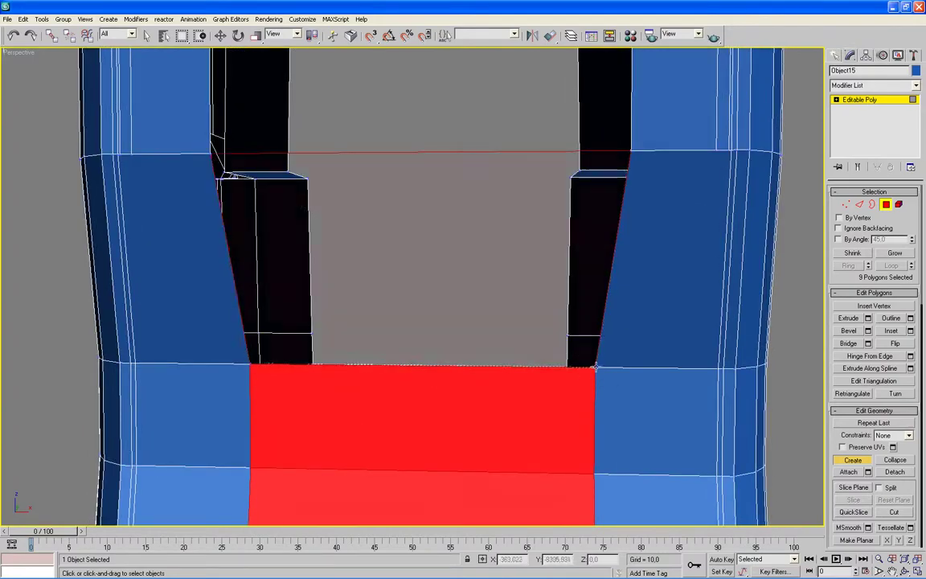
{"action": "middle_click_drag", "start_coordinate": [454, 381], "coordinate": [572, 431], "text": "alt"}
{"action": "left_click", "coordinate": [619, 119]}
{"action": "middle_click_drag", "start_coordinate": [418, 257], "coordinate": [649, 245], "text": "alt"}
{"action": "left_click", "coordinate": [413, 217]}
{"action": "mouse_move", "coordinate": [413, 217]}
{"action": "middle_mouse_down", "text": "alt"}
{"action": "mouse_move", "coordinate": [392, 262]}
{"action": "mouse_move", "coordinate": [292, 257]}
{"action": "mouse_move", "coordinate": [250, 228]}
{"action": "middle_mouse_up", "text": "alt"}
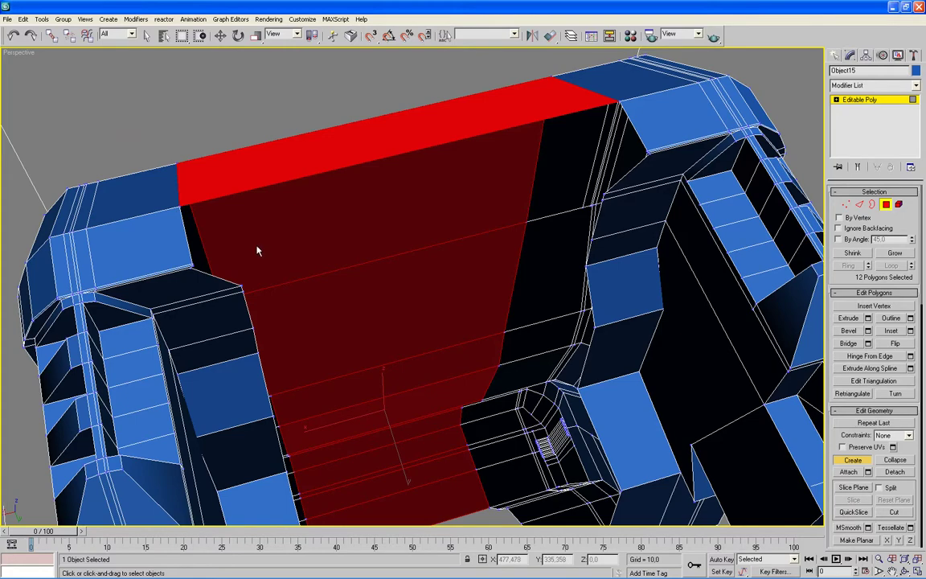
- Zoom in on the new faces and create polygons across the front from the top edge
{"action": "scroll", "coordinate": [257, 251], "scroll_direction": "up", "scroll_amount": 3}
{"action": "middle_click_drag", "start_coordinate": [268, 249], "coordinate": [267, 326]}
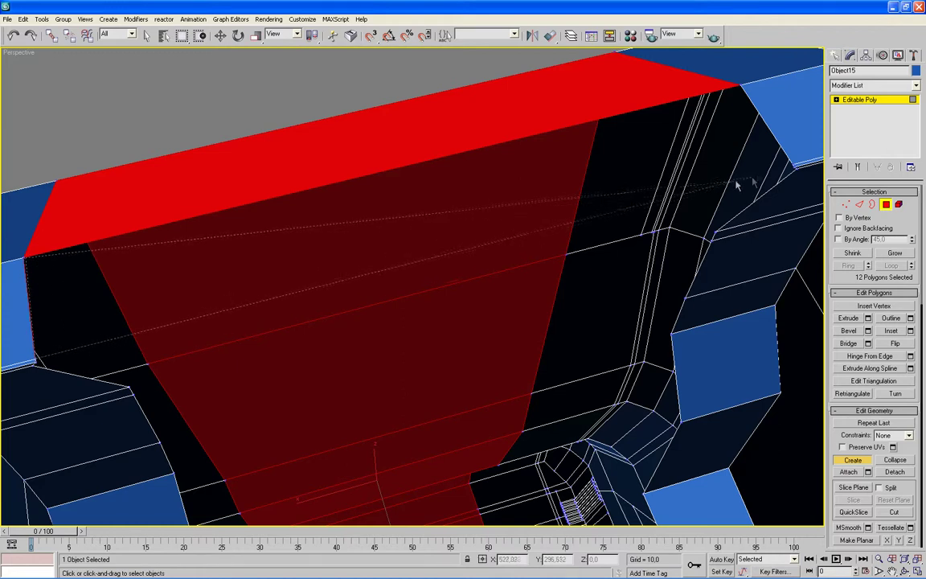
{"action": "left_click", "coordinate": [786, 160]}
{"action": "left_click", "coordinate": [739, 85]}
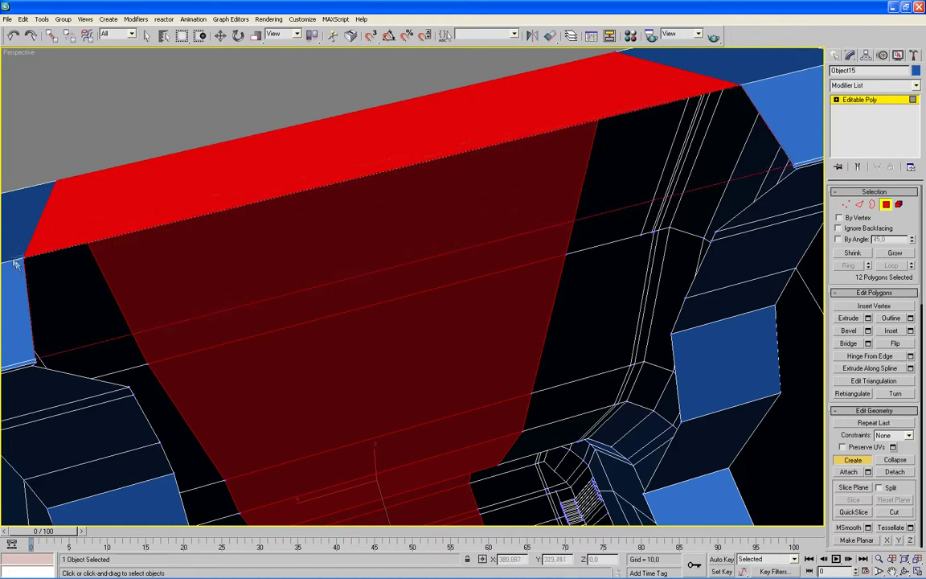
{"action": "left_click", "coordinate": [30, 344]}
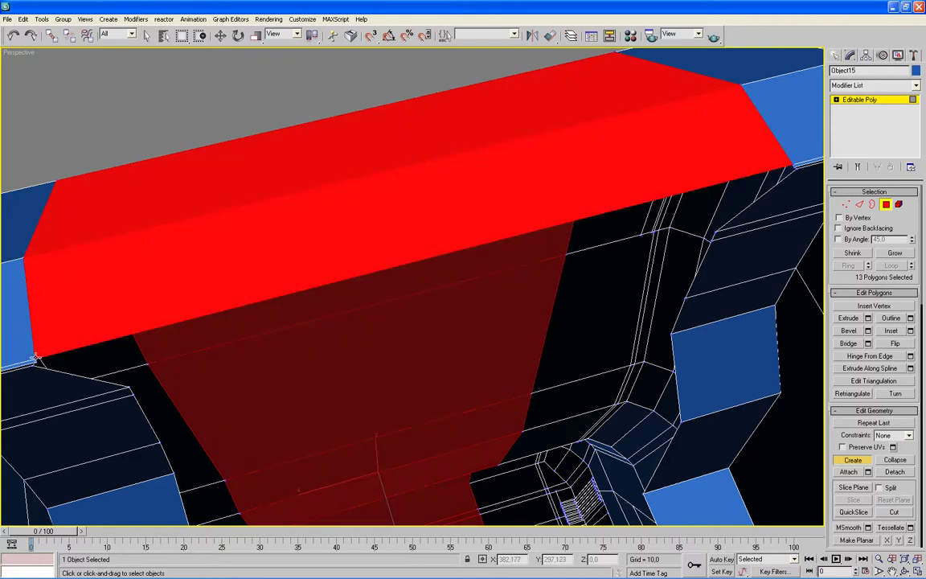
{"action": "left_click", "coordinate": [36, 360]}
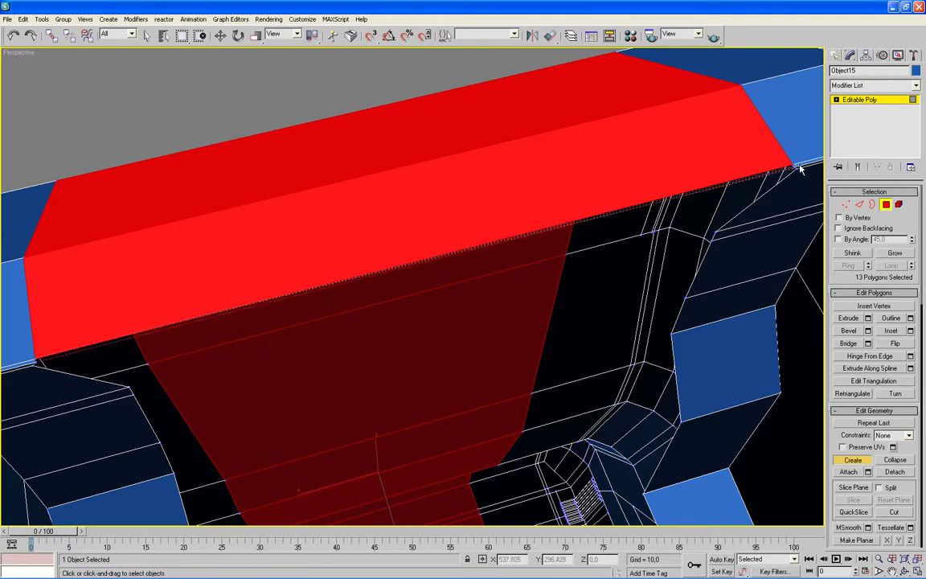
{"action": "left_click", "coordinate": [34, 359]}
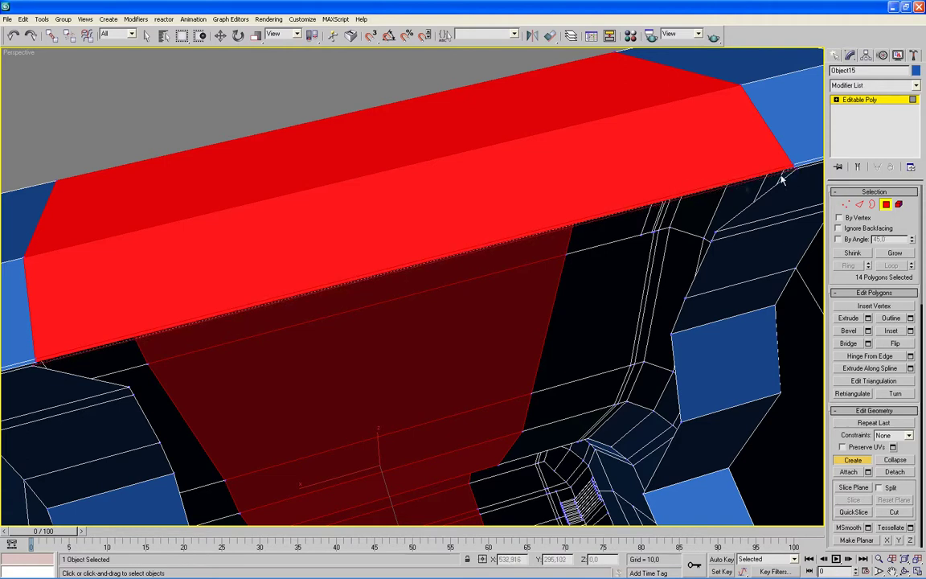
{"action": "left_click", "coordinate": [37, 366]}
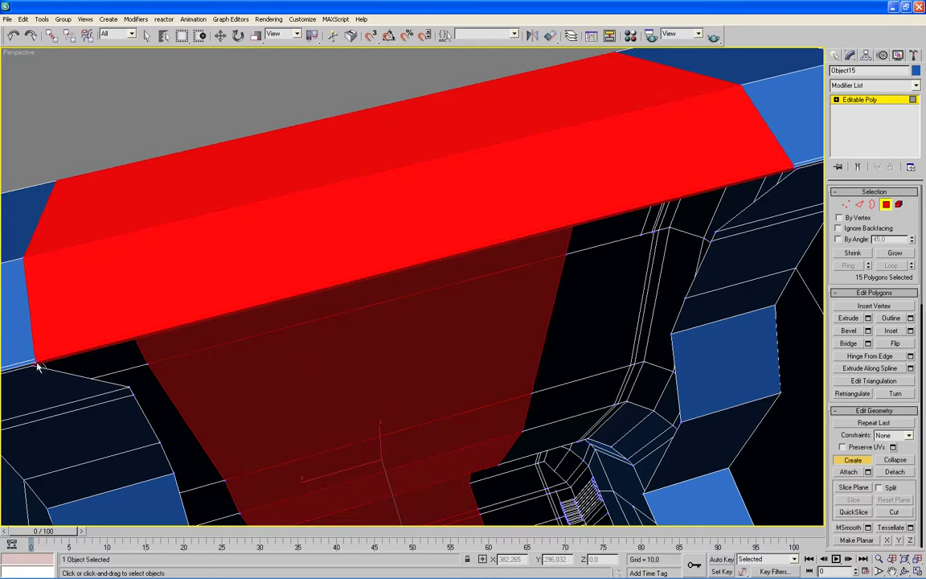
- Create a polygon along the front's lower edge linking both sides of the gap
{"action": "left_click", "coordinate": [129, 386]}
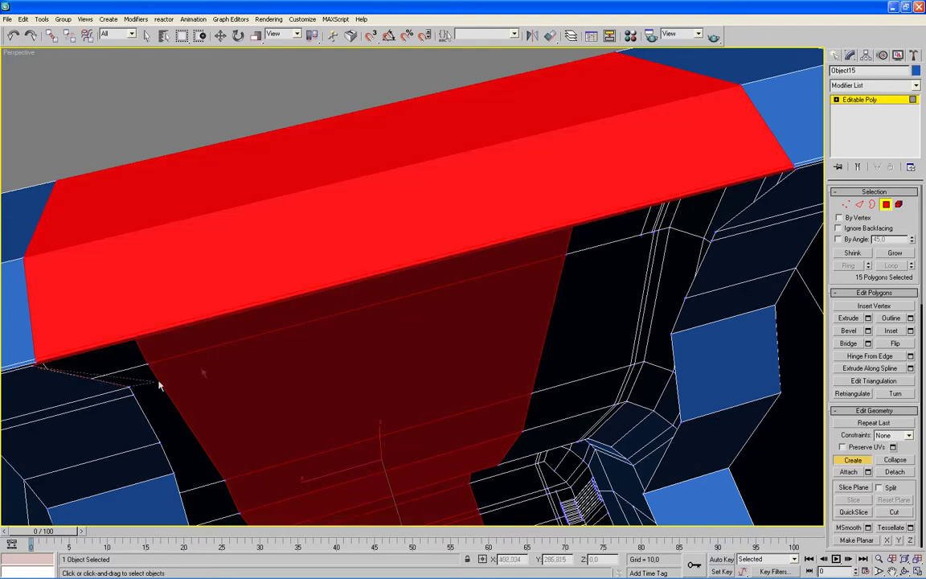
{"action": "left_click", "coordinate": [714, 232]}
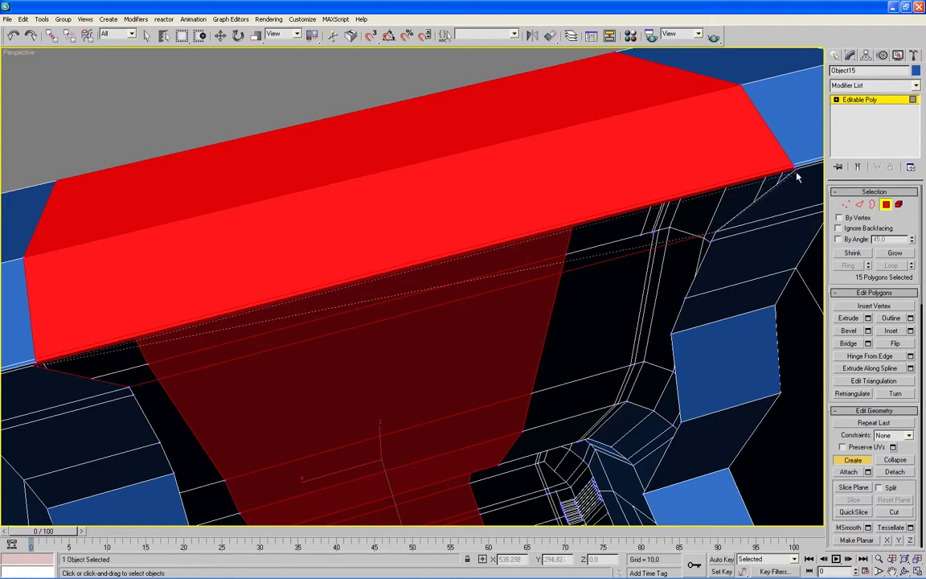
{"action": "left_click", "coordinate": [794, 170]}
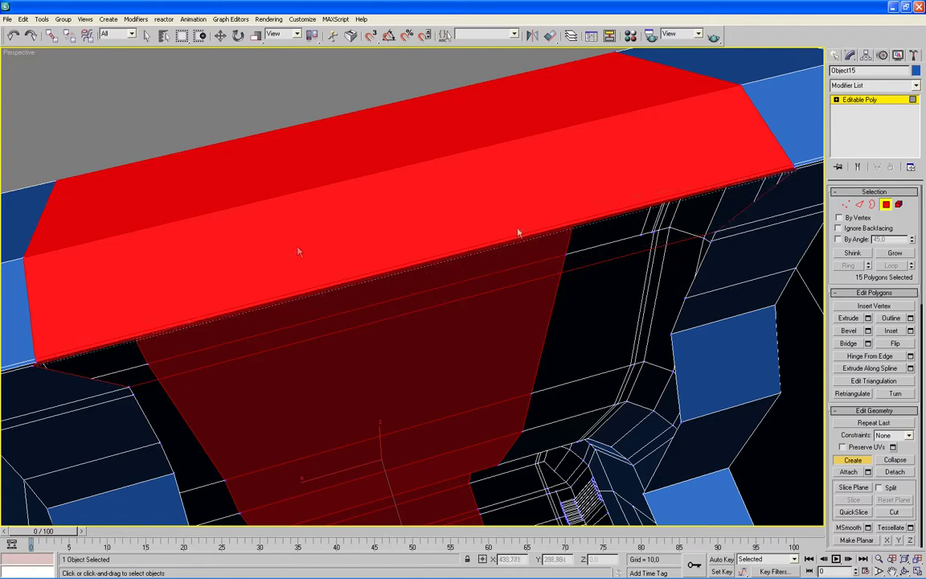
{"action": "left_click", "coordinate": [34, 367]}
{"action": "middle_click_drag", "start_coordinate": [275, 431], "coordinate": [255, 378], "text": "alt"}
- Create polygons over the top band and the band just under the red top
{"action": "left_click", "coordinate": [102, 175]}
{"action": "left_click", "coordinate": [689, 177]}
{"action": "left_click", "coordinate": [677, 283]}
{"action": "left_click", "coordinate": [113, 283]}
{"action": "left_click", "coordinate": [107, 186]}
{"action": "middle_click_drag", "start_coordinate": [106, 187], "coordinate": [118, 171], "text": "alt"}
{"action": "left_click", "coordinate": [121, 157]}
{"action": "left_click", "coordinate": [687, 157]}
{"action": "left_click", "coordinate": [683, 233]}
{"action": "left_click", "coordinate": [124, 234]}
{"action": "left_click", "coordinate": [120, 157]}
- Bridge the next open bands down toward the black wall with new polygons
{"action": "left_click", "coordinate": [124, 235]}
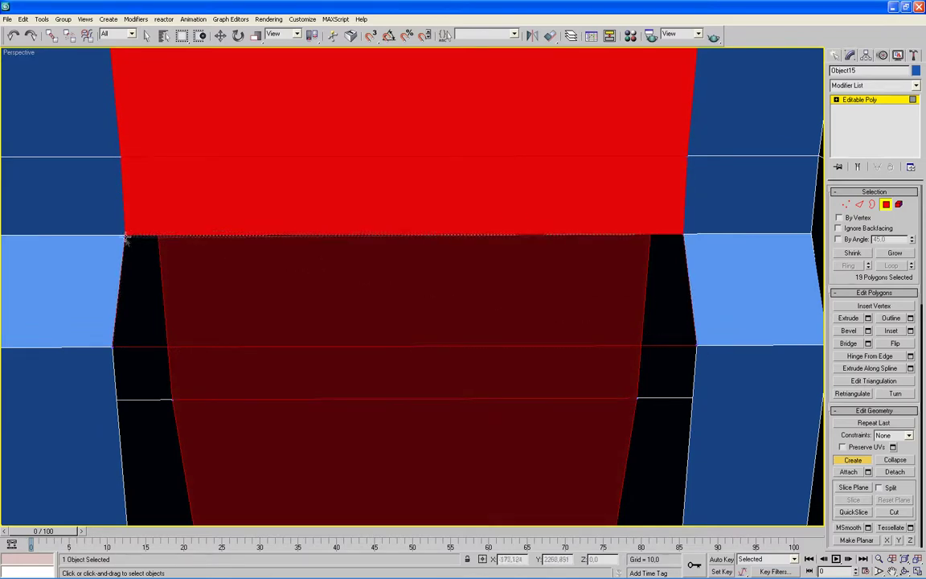
{"action": "middle_click_drag", "start_coordinate": [126, 242], "coordinate": [103, 175], "text": "alt"}
{"action": "left_click", "coordinate": [129, 420]}
{"action": "left_click", "coordinate": [678, 418]}
{"action": "left_click", "coordinate": [694, 190]}
{"action": "left_click", "coordinate": [112, 193]}
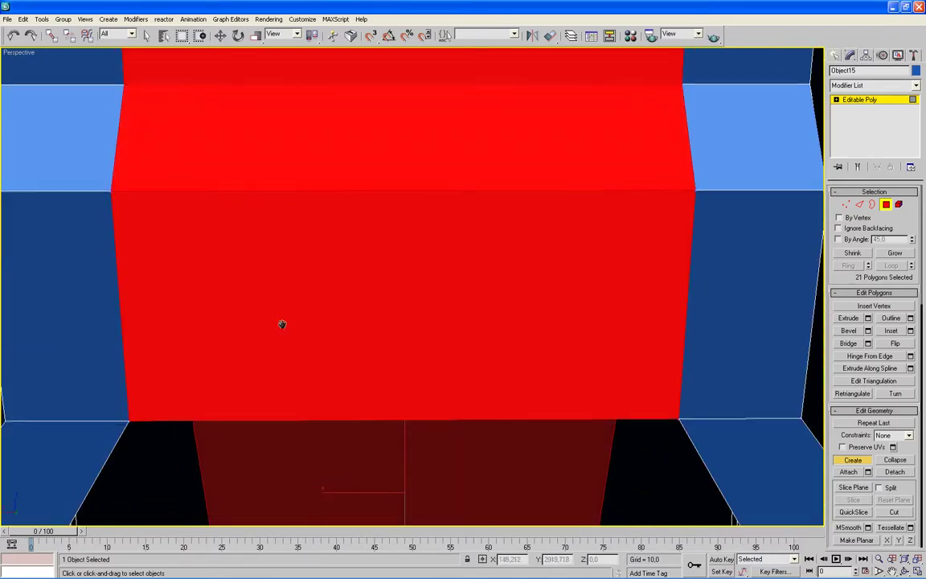
{"action": "middle_click_drag", "start_coordinate": [281, 322], "coordinate": [314, 184]}
{"action": "left_click", "coordinate": [107, 353]}
{"action": "left_click", "coordinate": [781, 347]}
{"action": "left_click", "coordinate": [713, 269]}
{"action": "left_click", "coordinate": [163, 269]}
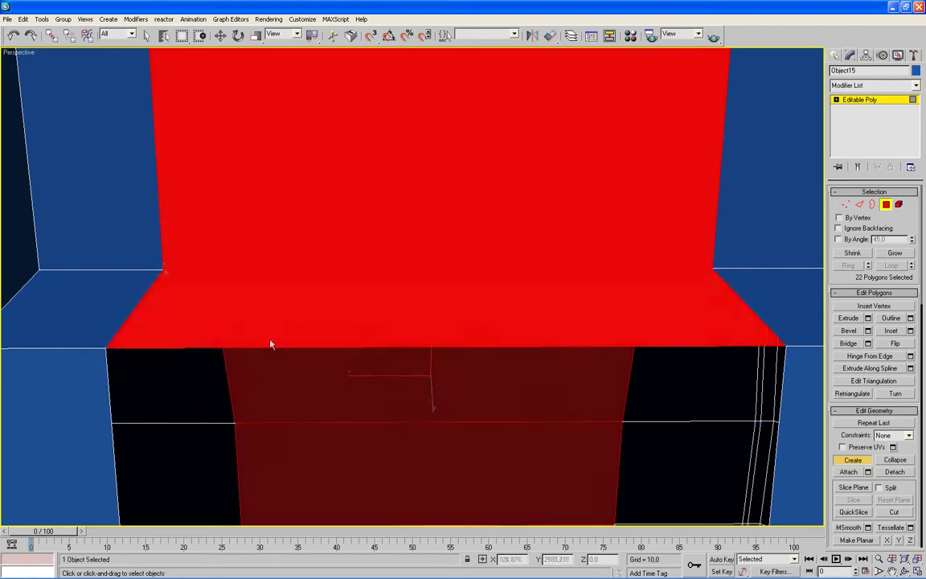
- Close the remaining bands below the red top down to the lower edge
{"action": "middle_click_drag", "start_coordinate": [165, 269], "coordinate": [110, 498], "text": "alt"}
{"action": "left_click", "coordinate": [98, 459]}
{"action": "left_click", "coordinate": [648, 460]}
{"action": "left_click", "coordinate": [667, 122]}
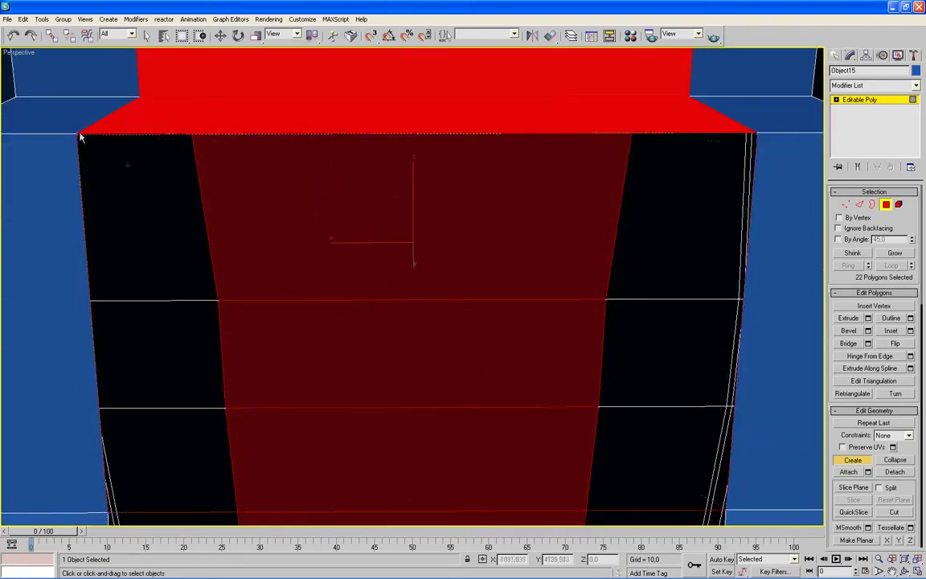
{"action": "left_click", "coordinate": [112, 143]}
{"action": "middle_click_drag", "start_coordinate": [113, 143], "coordinate": [109, 249], "text": "alt"}
{"action": "left_click", "coordinate": [108, 250]}
{"action": "left_click", "coordinate": [117, 435]}
{"action": "left_click", "coordinate": [715, 434]}
{"action": "left_click", "coordinate": [725, 250]}
- Inspect the remaining gaps and fill the recessed front area with a polygon
{"action": "middle_click_drag", "start_coordinate": [368, 369], "coordinate": [434, 314]}
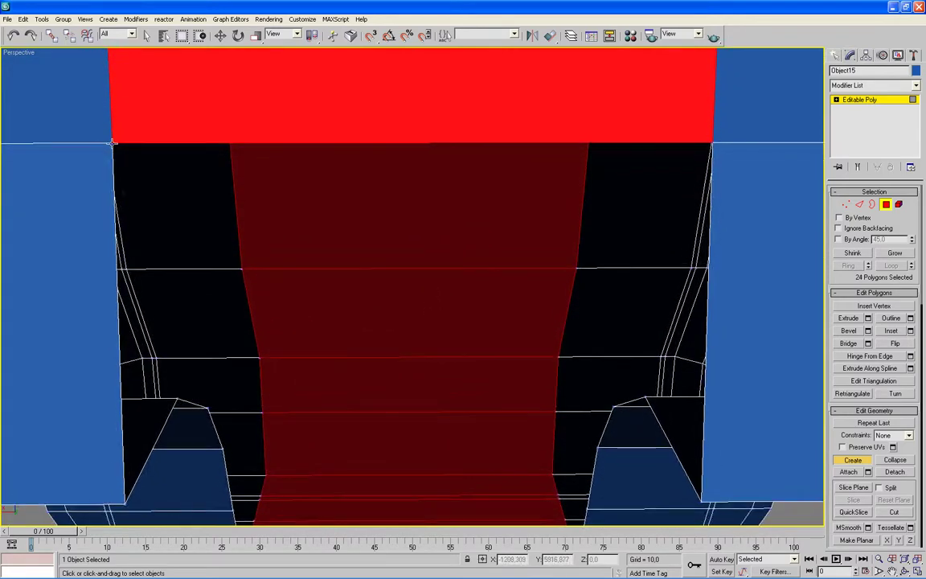
{"action": "middle_click_drag", "start_coordinate": [280, 162], "coordinate": [413, 337], "text": "alt"}
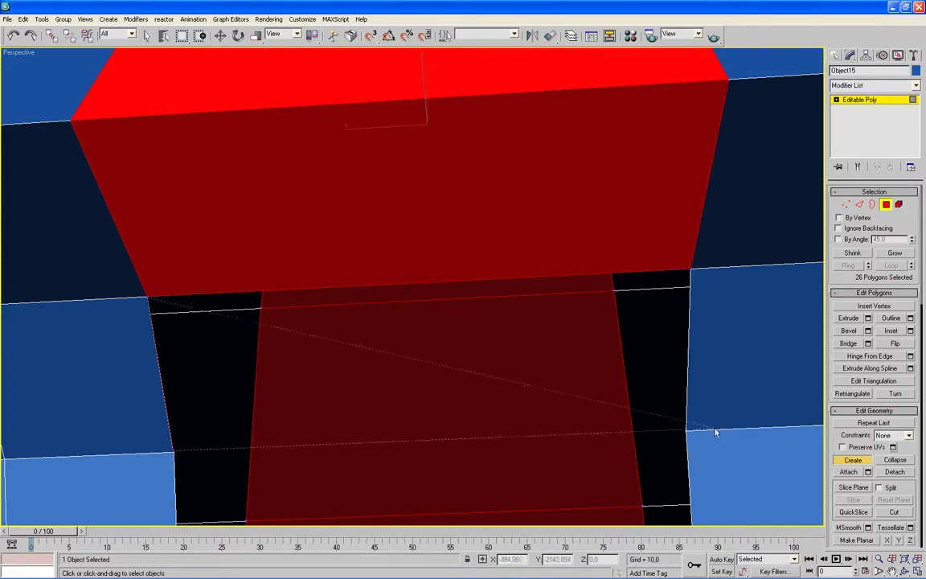
{"action": "middle_click_drag", "start_coordinate": [546, 265], "coordinate": [440, 306]}
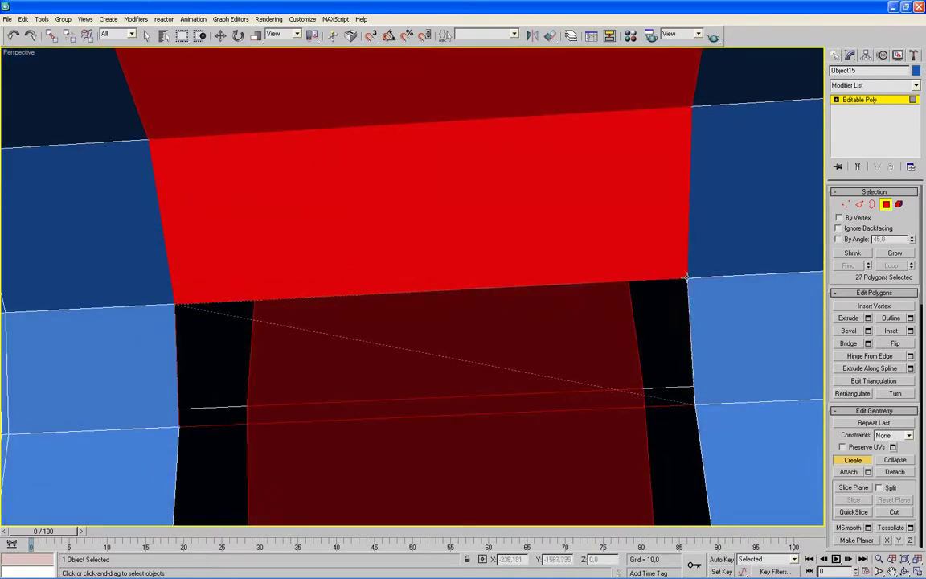
{"action": "middle_click_drag", "start_coordinate": [180, 428], "coordinate": [355, 293], "text": "alt"}
{"action": "middle_click_drag", "start_coordinate": [172, 434], "coordinate": [380, 328]}
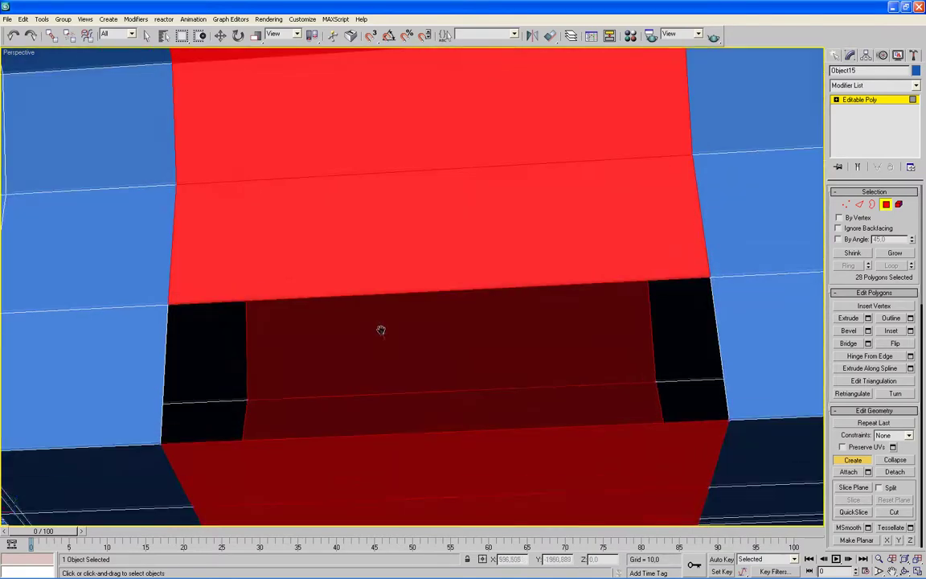
{"action": "left_click", "coordinate": [170, 309], "text": "ctrl"}
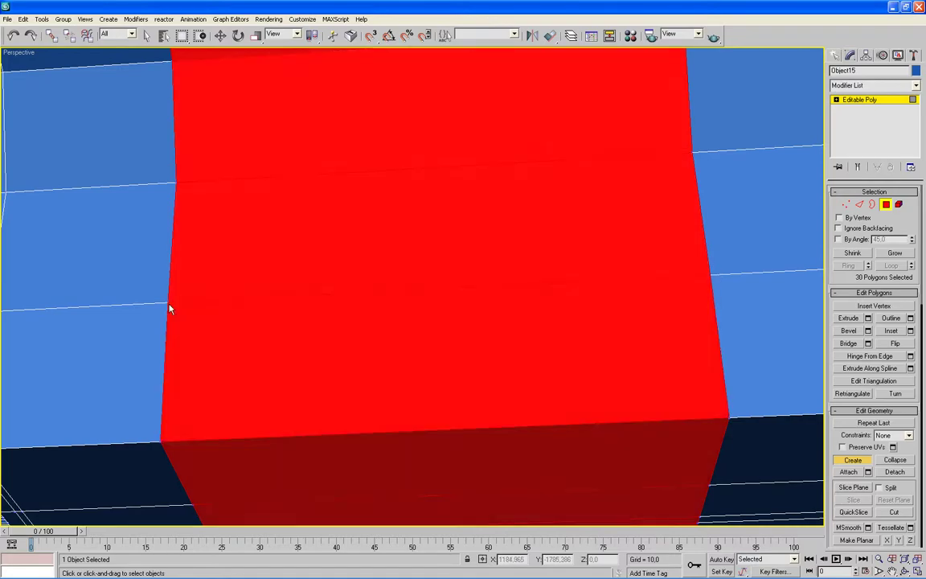
- Turn off Create, exit Polygon level, and zoom extents on the joined model
{"action": "left_click", "coordinate": [854, 462]}
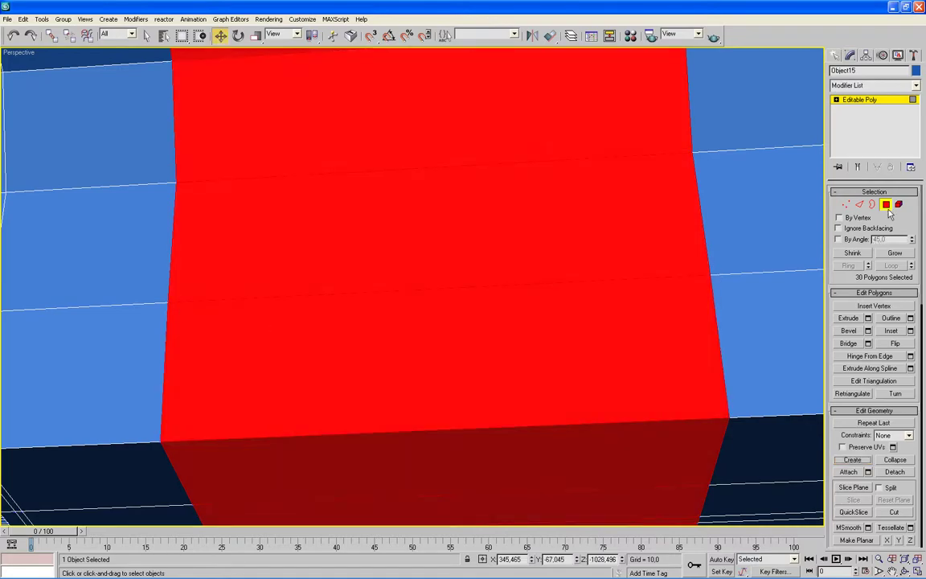
{"action": "left_click", "coordinate": [885, 205]}
{"action": "scroll", "coordinate": [665, 305], "scroll_direction": "down", "scroll_amount": 5}
{"action": "middle_click_drag", "start_coordinate": [647, 345], "coordinate": [496, 444], "text": "alt"}
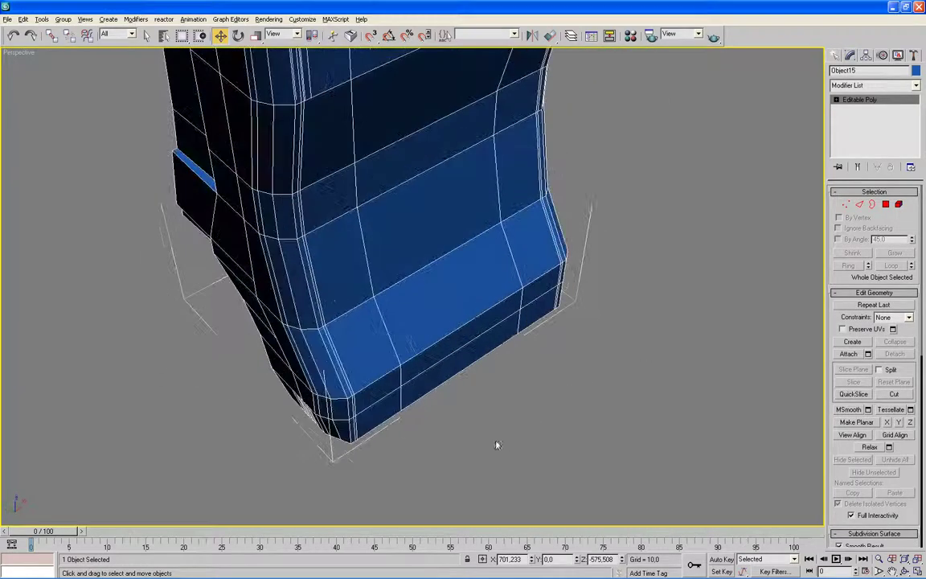
{"action": "key", "text": "z"}
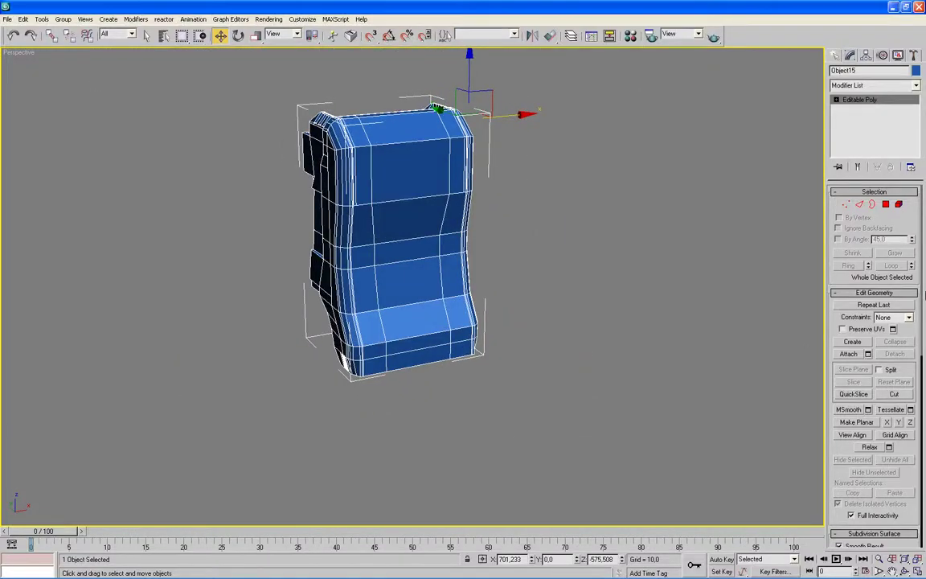